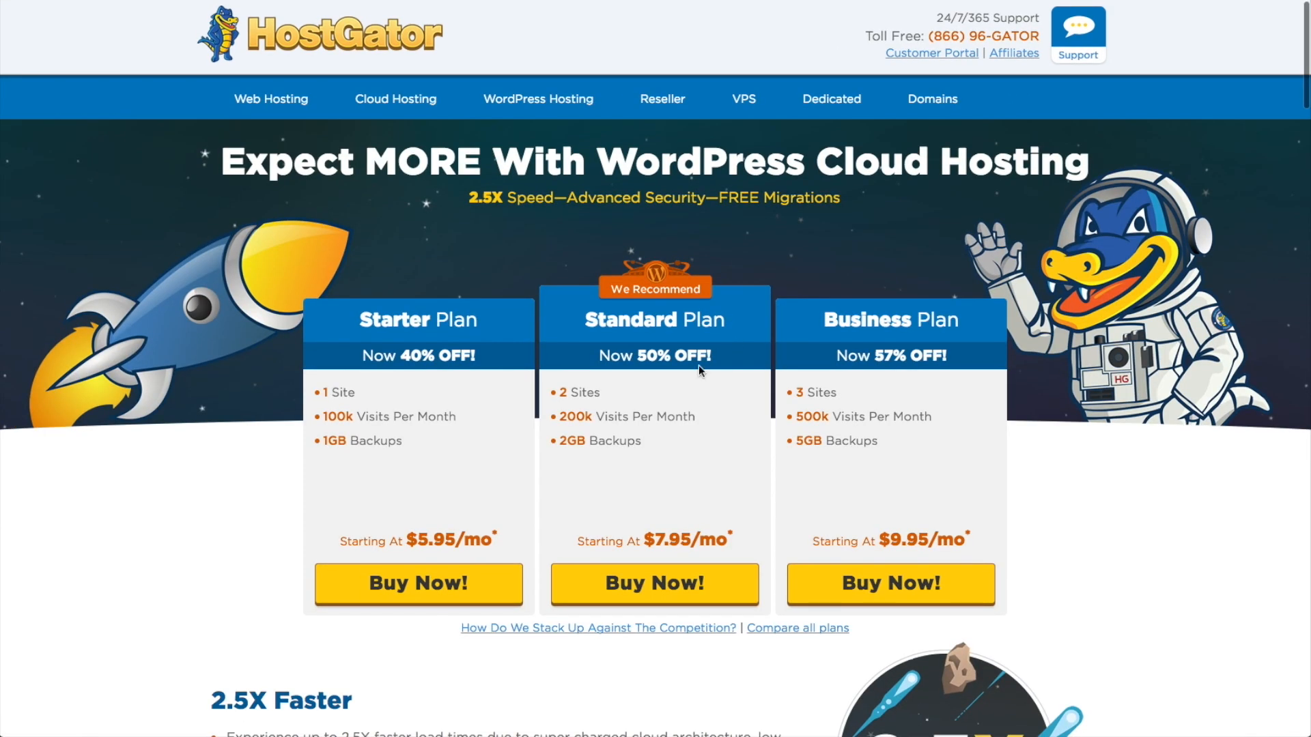
pyautogui.scroll(-1, 697, 366)
pyautogui.scroll(-2, 697, 366)
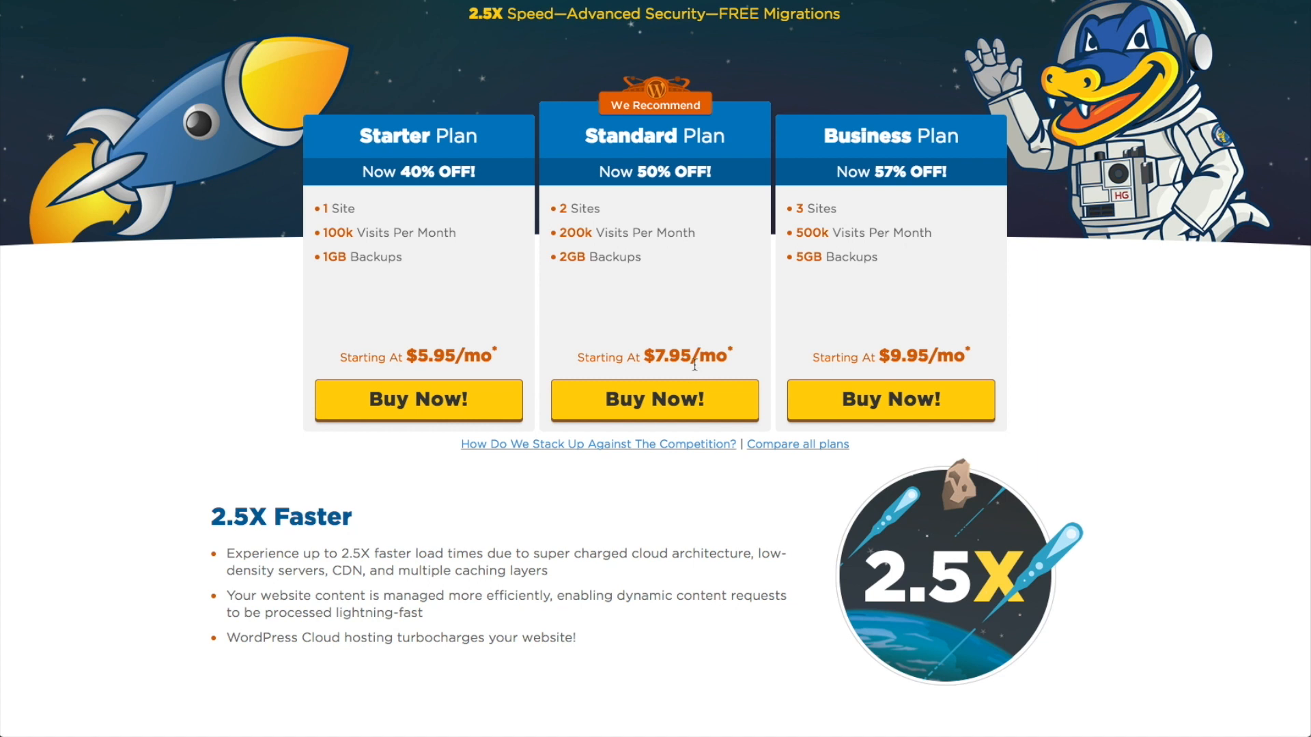
pyautogui.scroll(1, 697, 366)
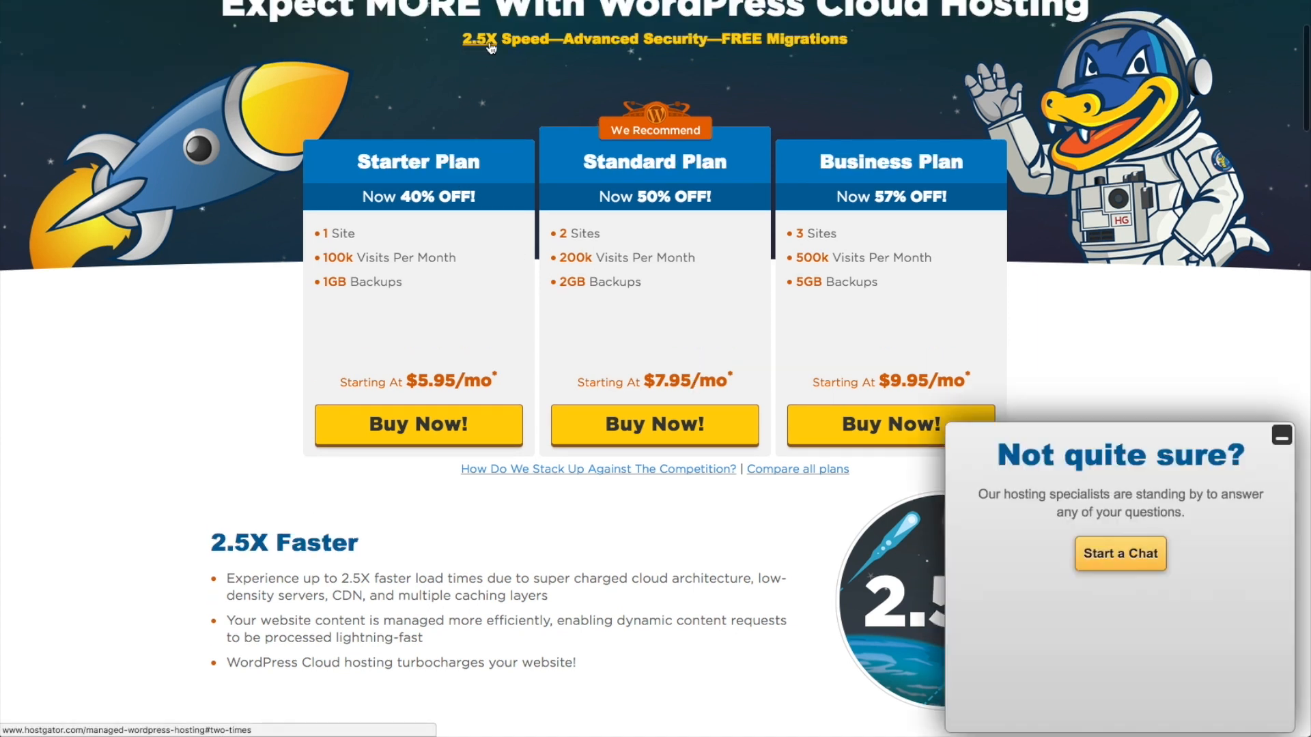
pyautogui.scroll(-1, 1211, 459)
pyautogui.scroll(-5, 1211, 458)
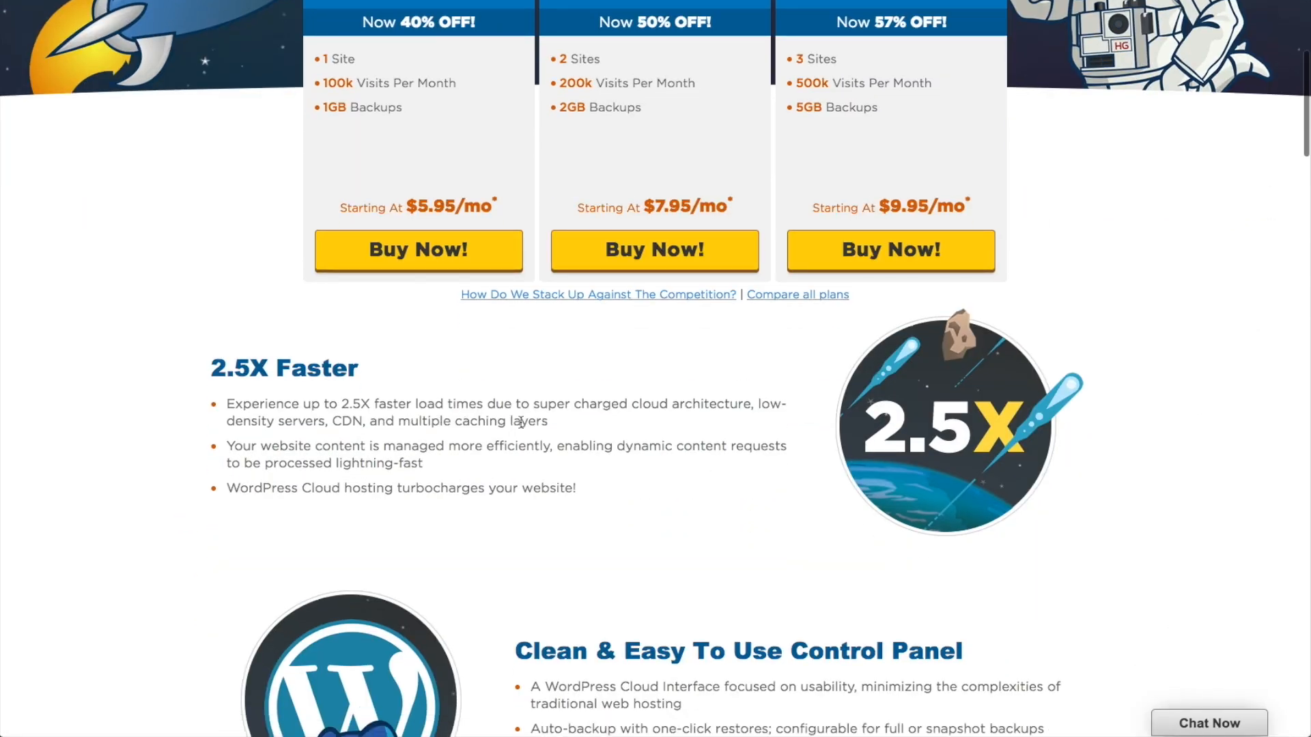
pyautogui.scroll(-1, 524, 423)
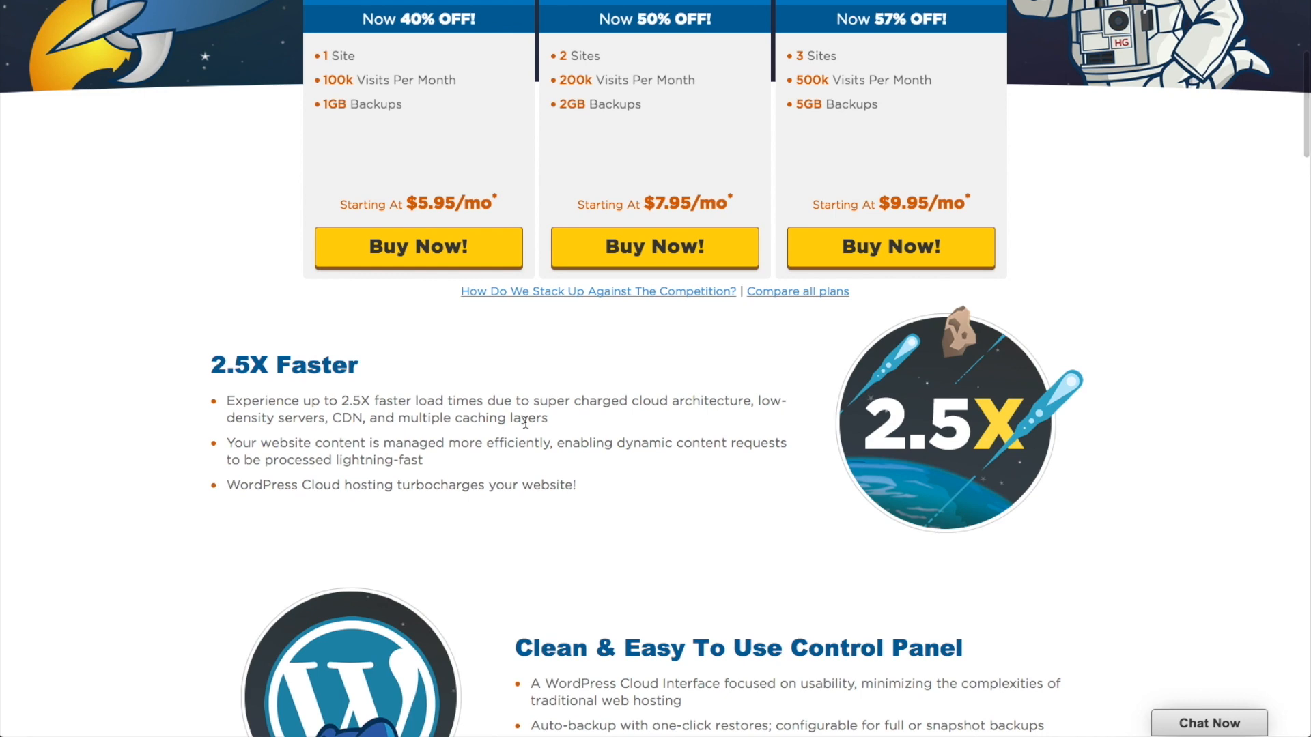
pyautogui.scroll(-3, 525, 423)
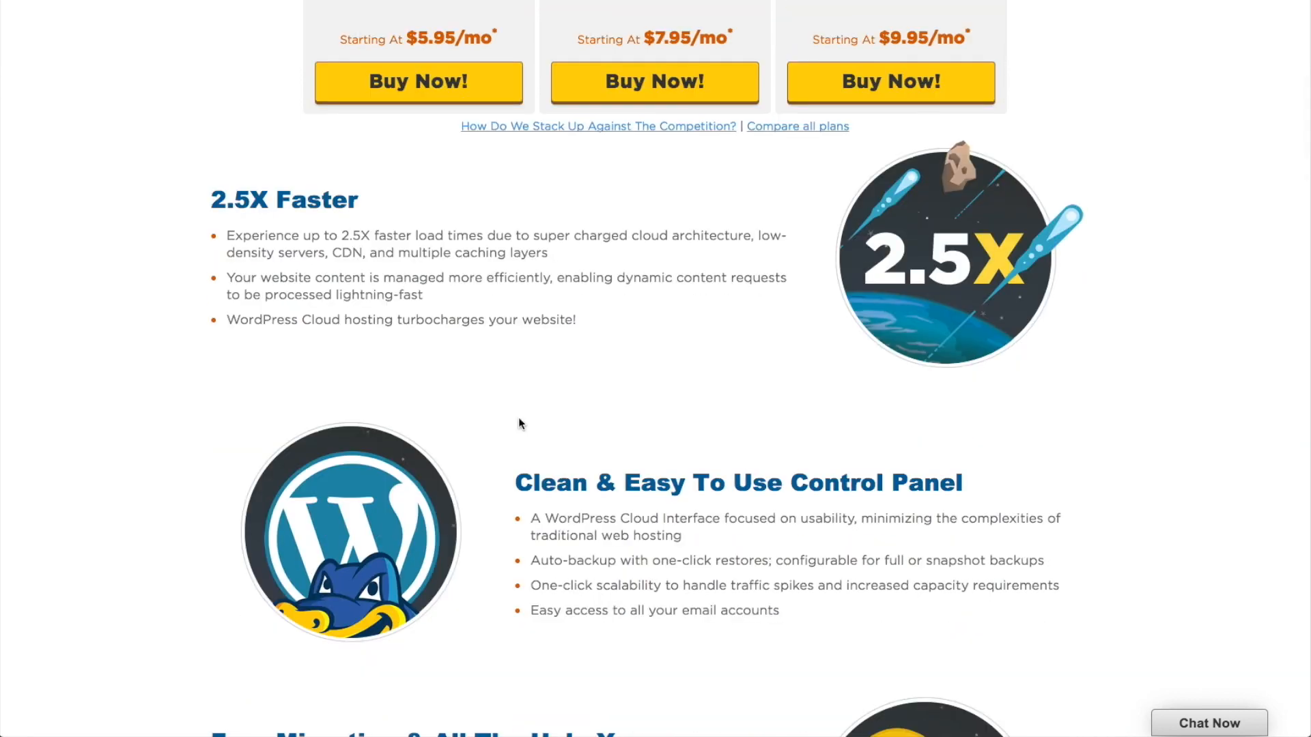
pyautogui.scroll(-3, 526, 423)
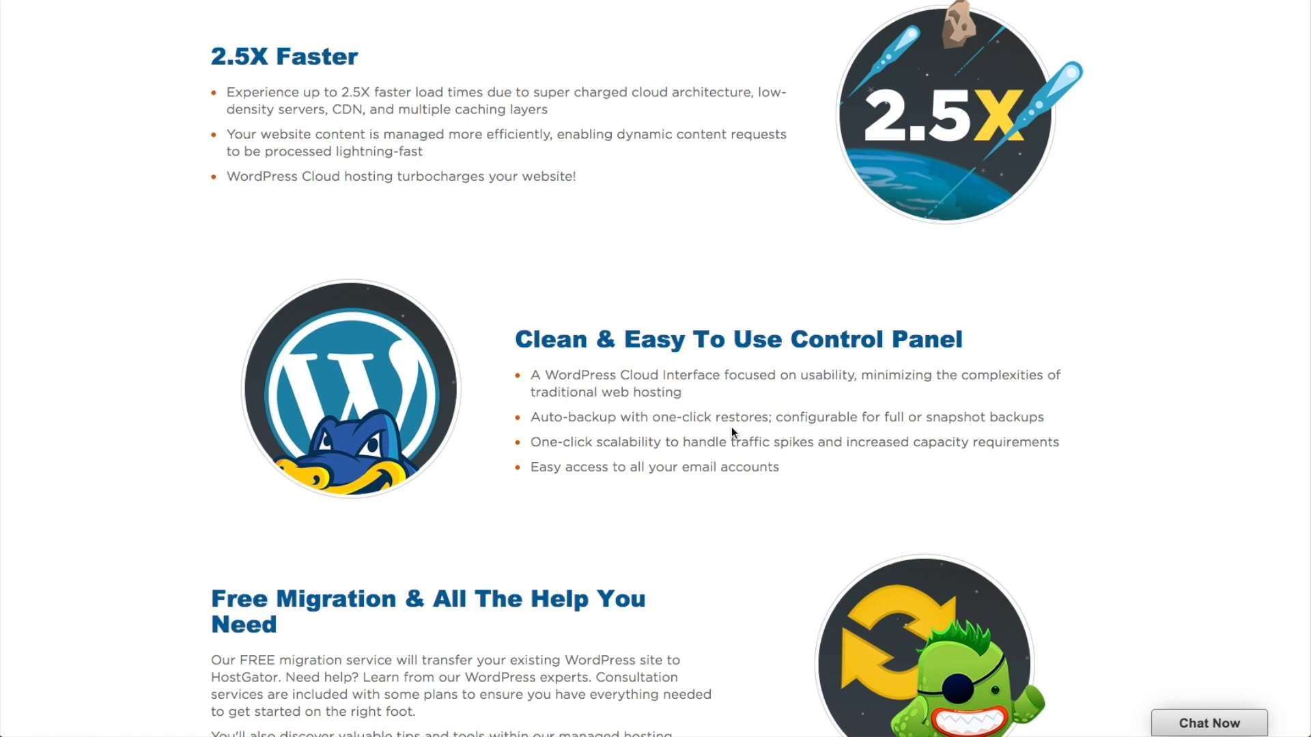
pyautogui.scroll(-5, 731, 427)
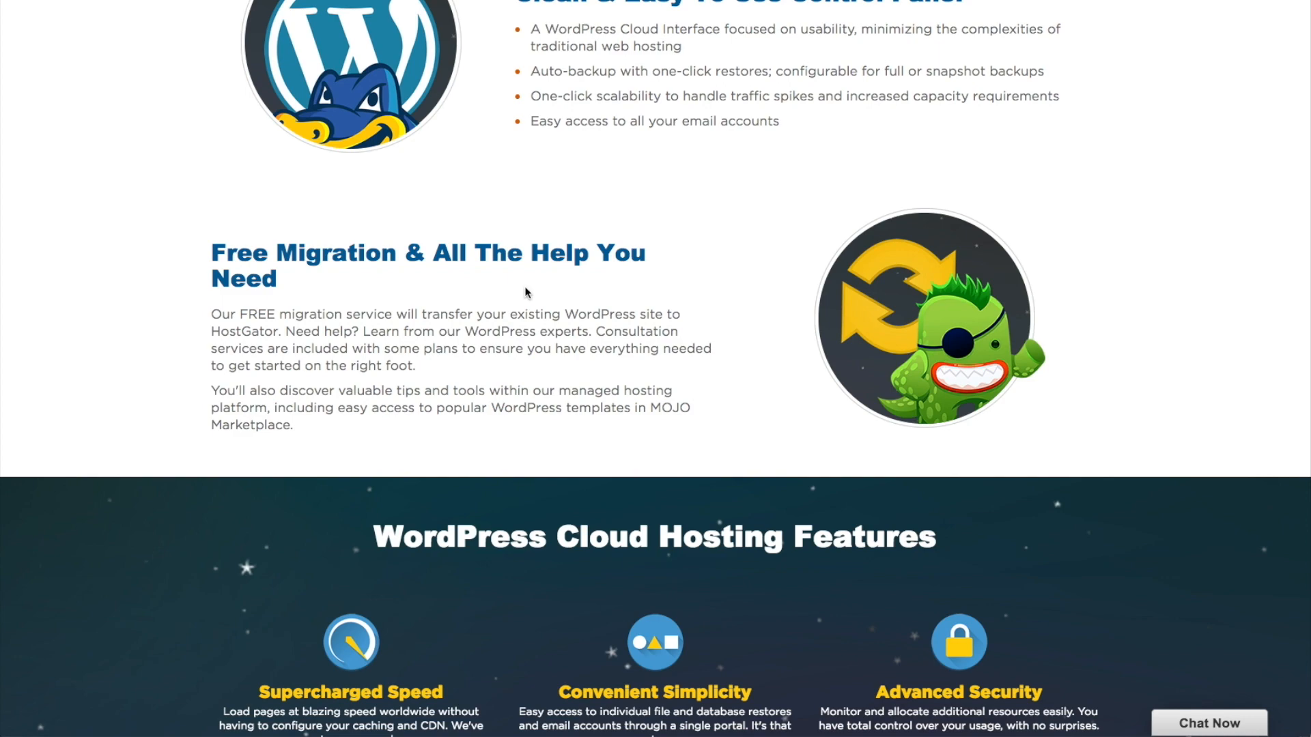
pyautogui.scroll(-5, 617, 362)
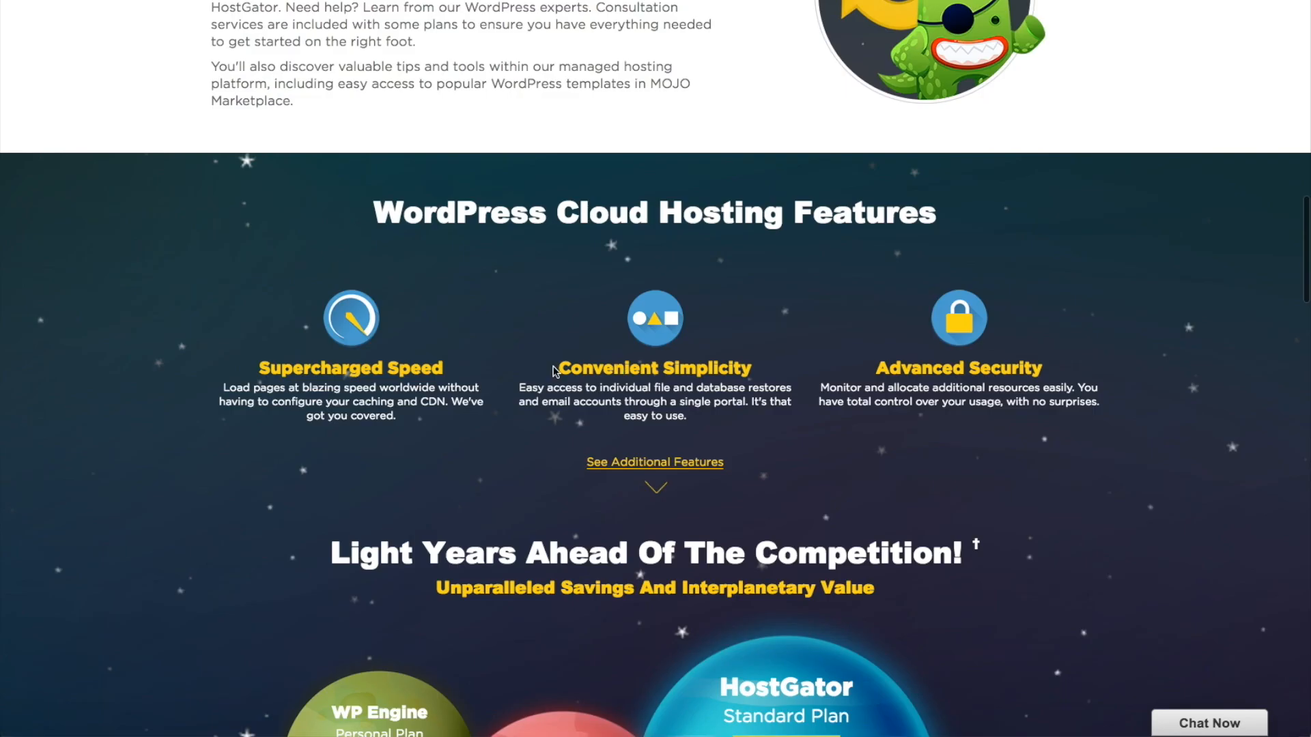
pyautogui.scroll(-15, 553, 370)
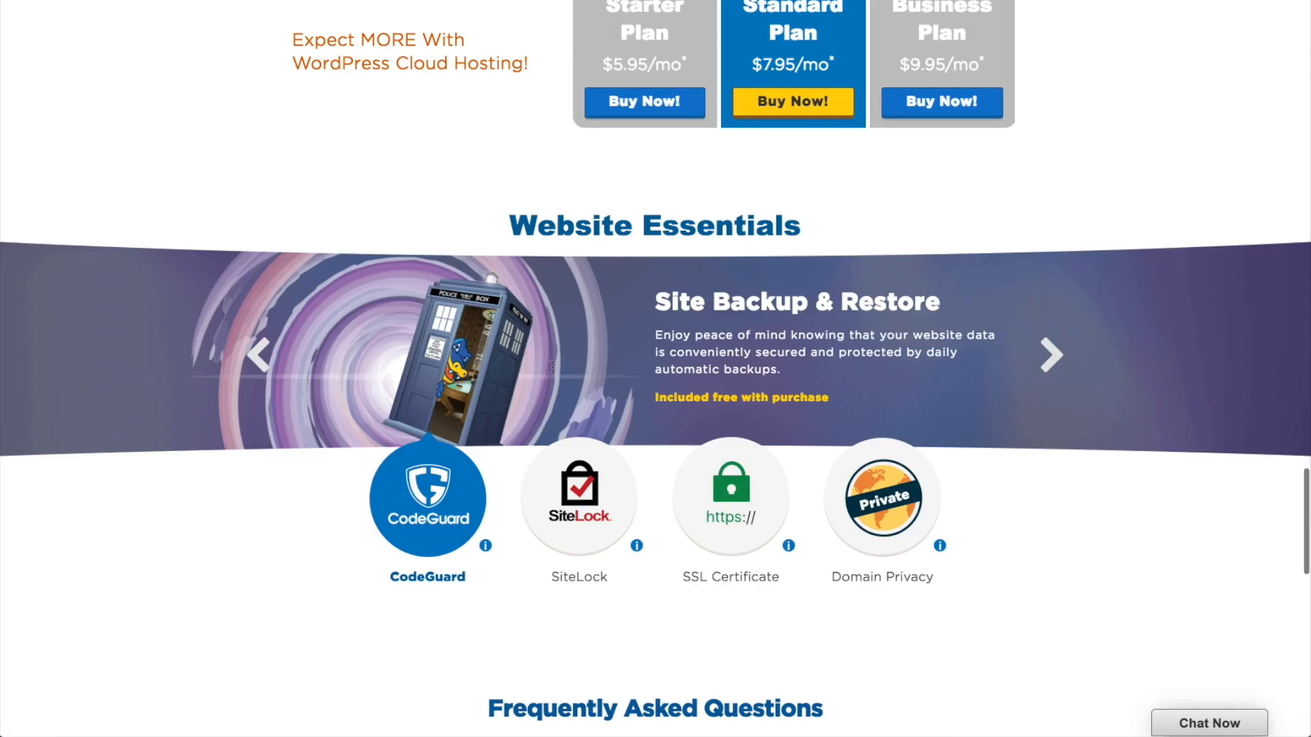
pyautogui.scroll(-2, 553, 366)
pyautogui.moveTo(487, 418)
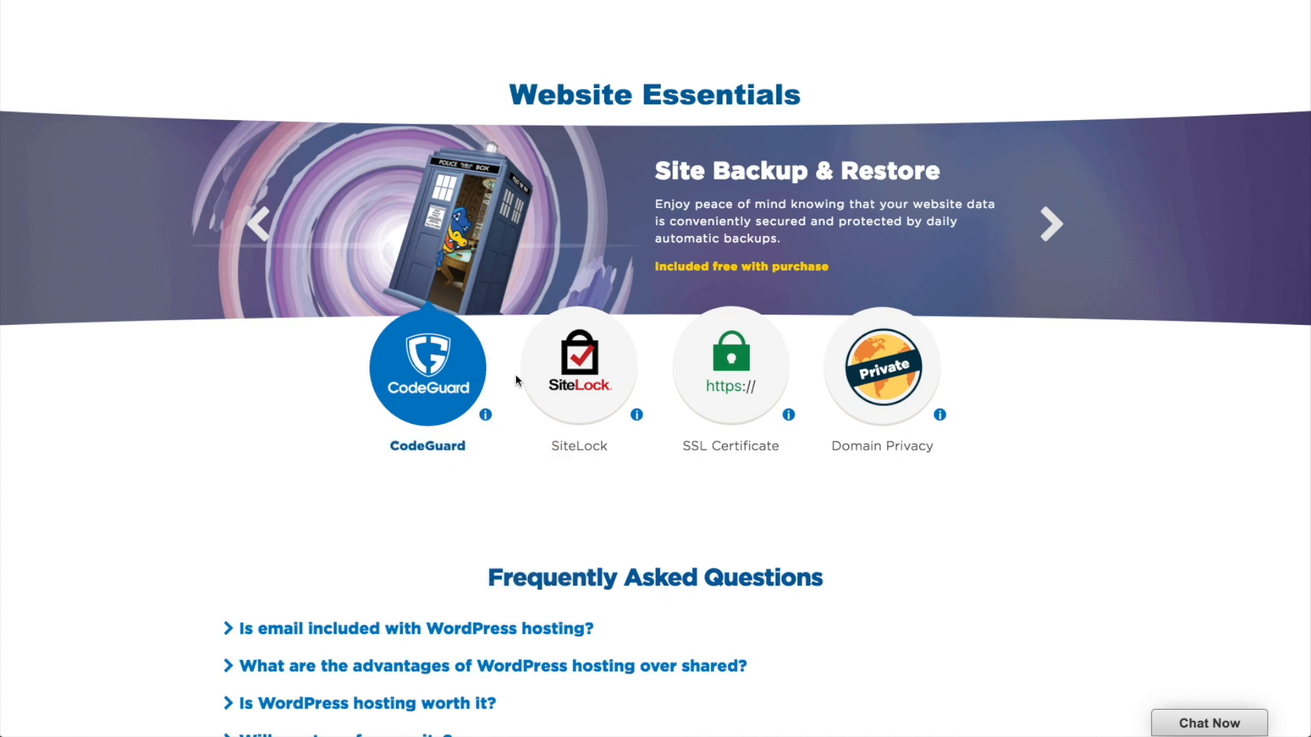
pyautogui.moveTo(637, 414)
pyautogui.moveTo(792, 422)
pyautogui.moveTo(939, 418)
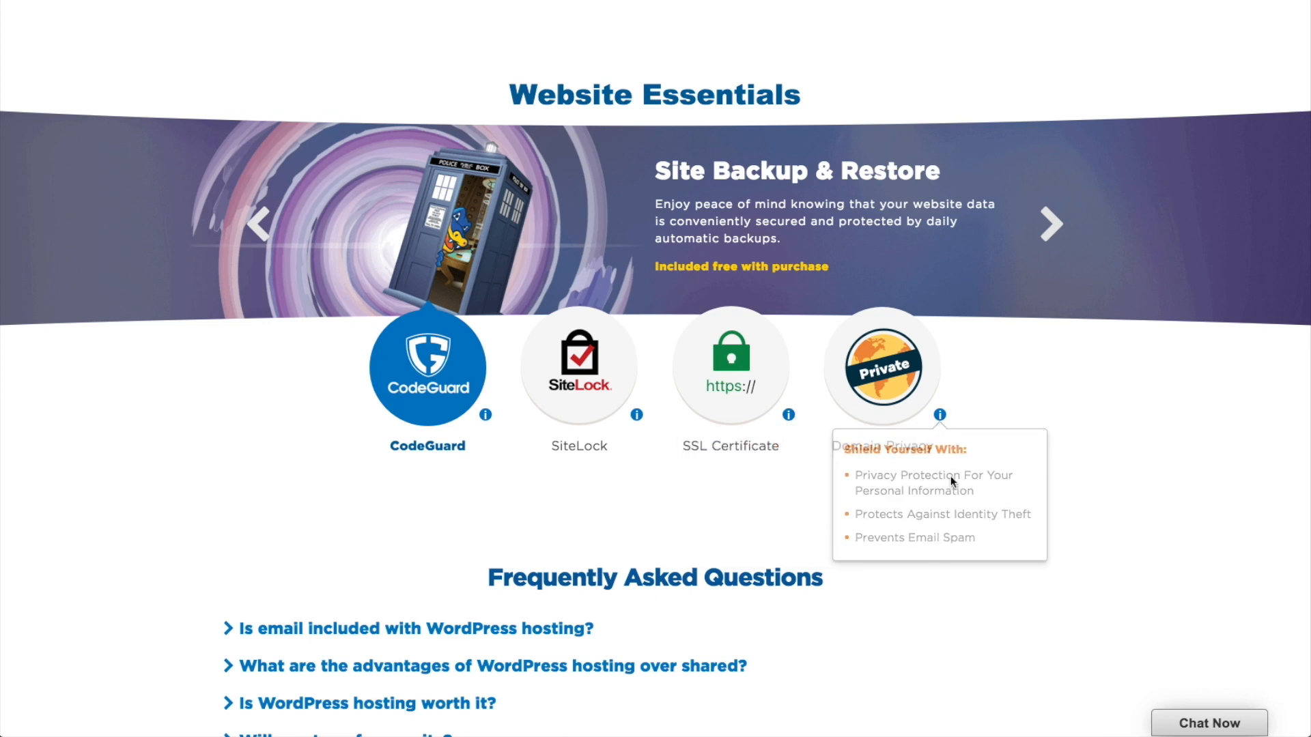
pyautogui.scroll(-2, 931, 604)
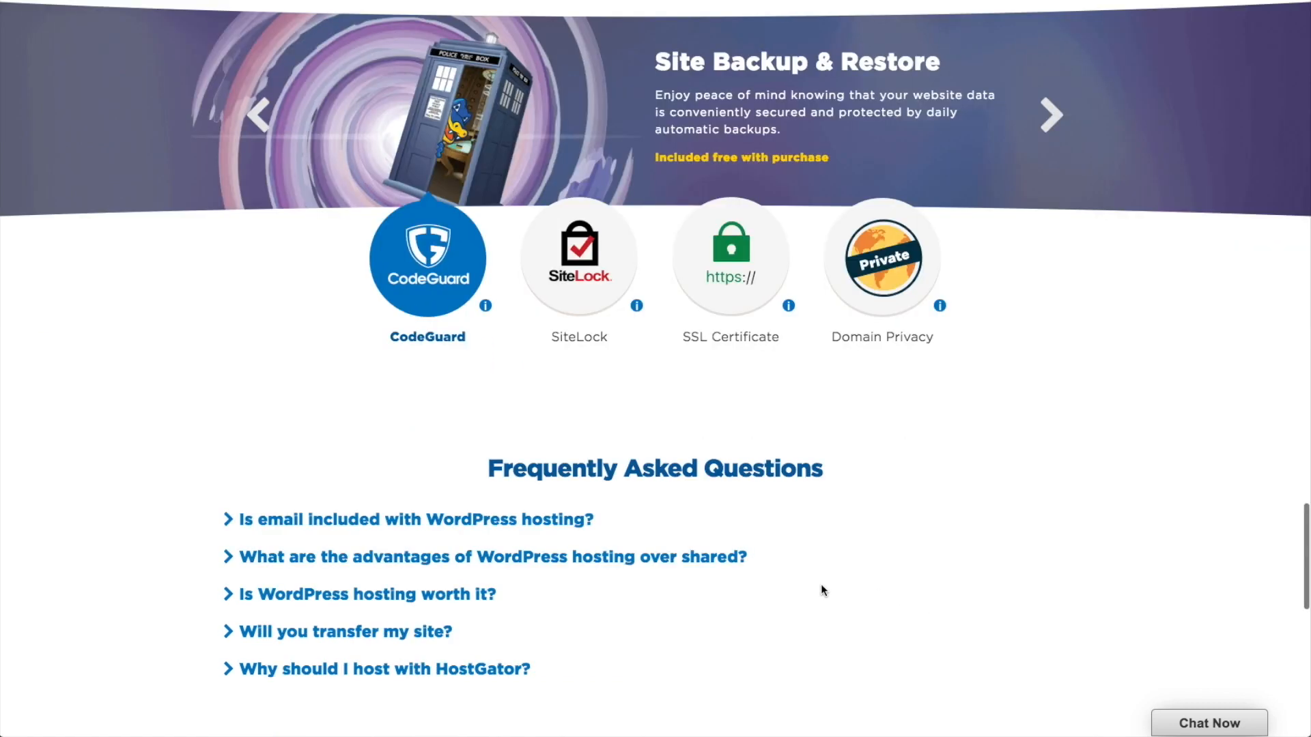
pyautogui.click(536, 521)
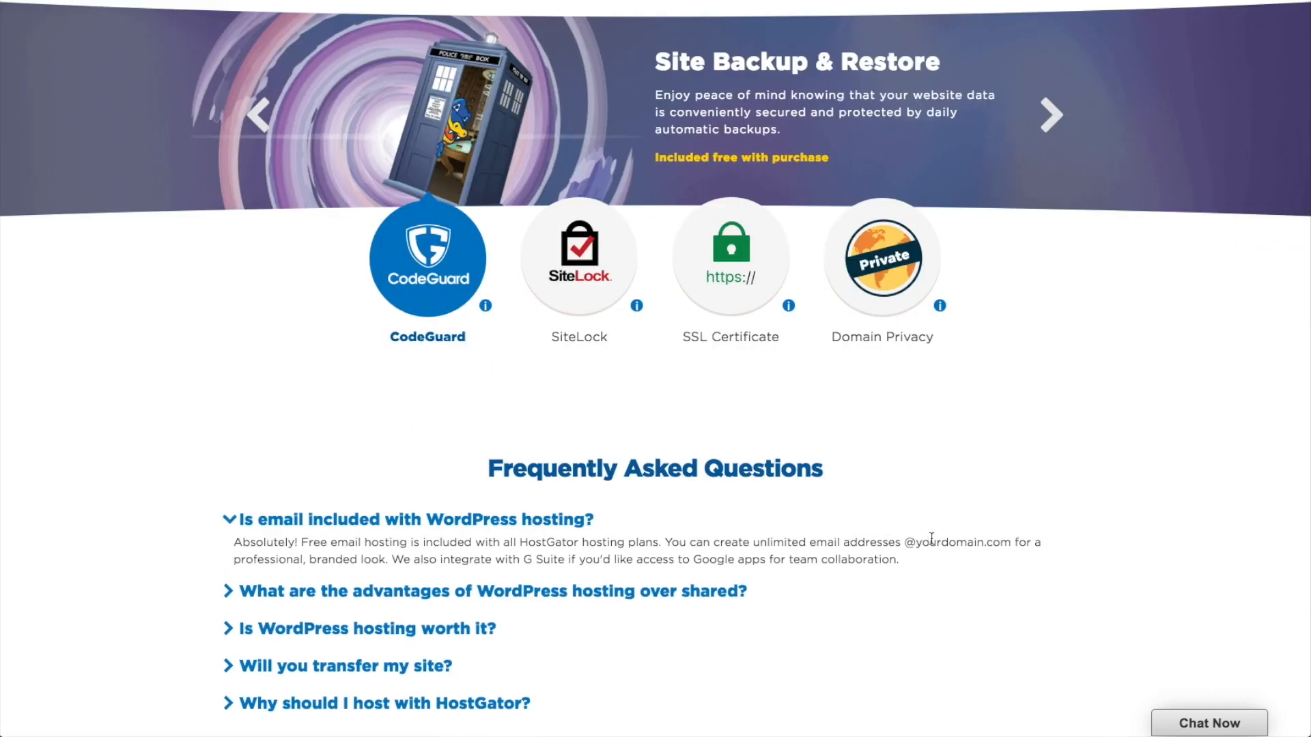
pyautogui.click(505, 519)
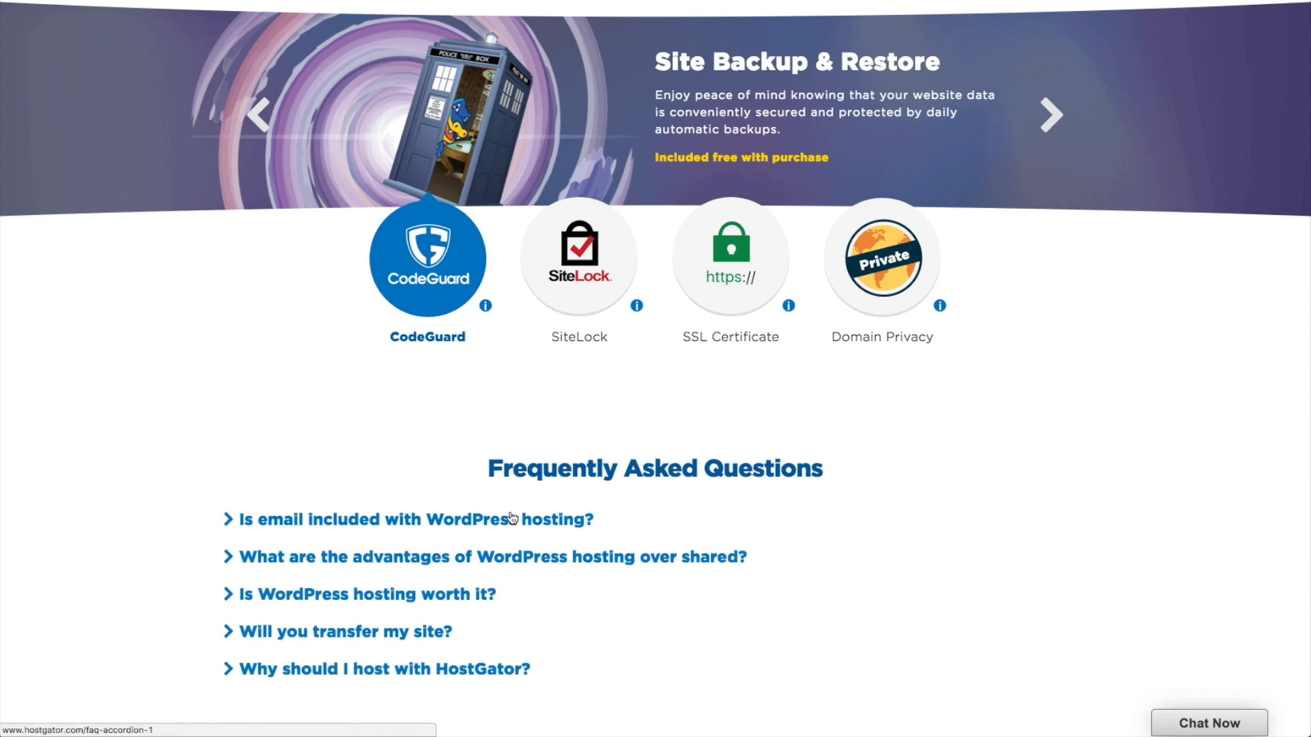
pyautogui.scroll(15, 490, 504)
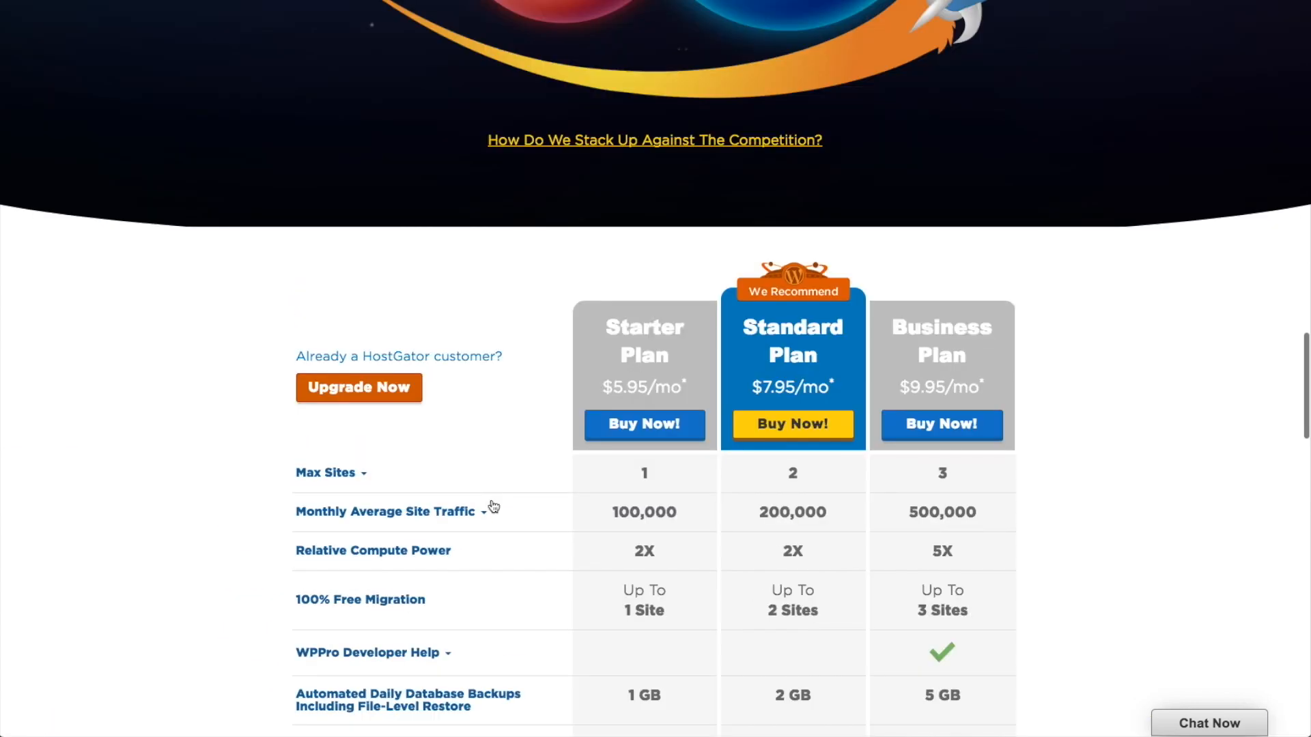
# Step: Scroll to the top and choose Buy Now! on the Starter Plan to start the order
pyautogui.scroll(5, 491, 504)
pyautogui.scroll(10, 493, 505)
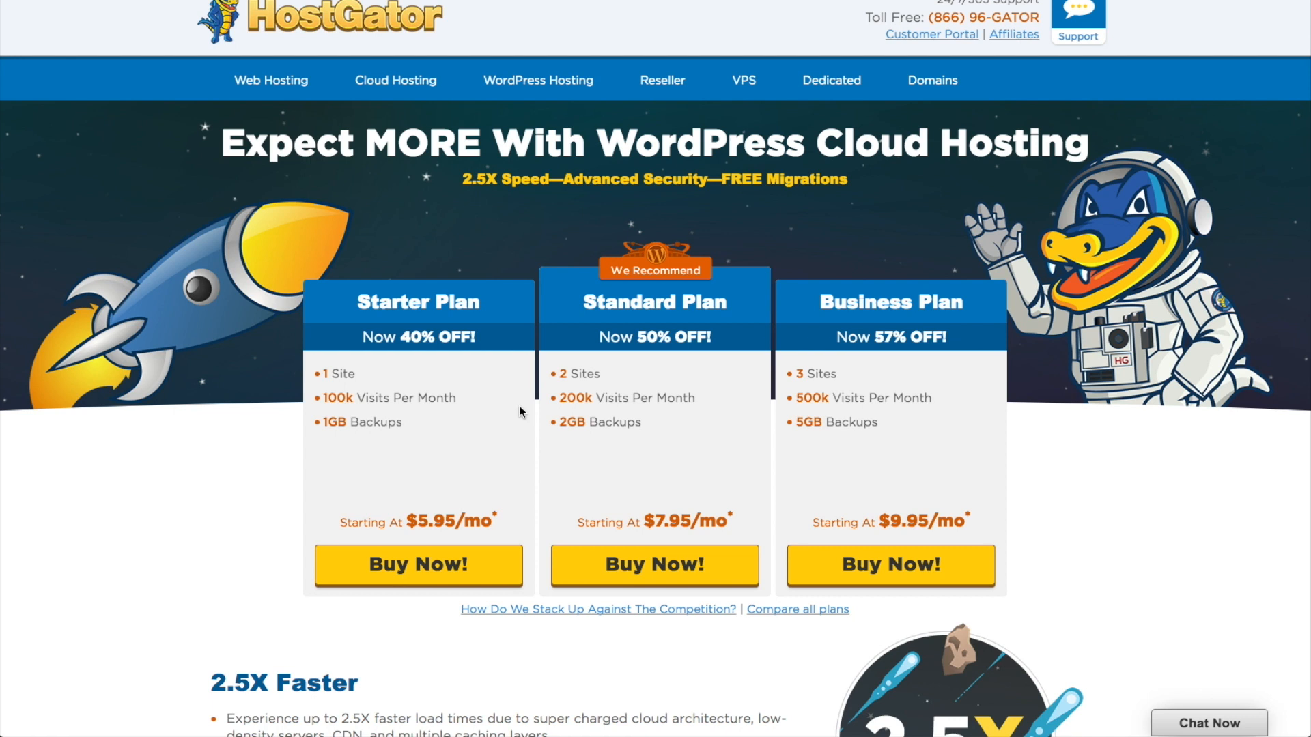
pyautogui.click(455, 568)
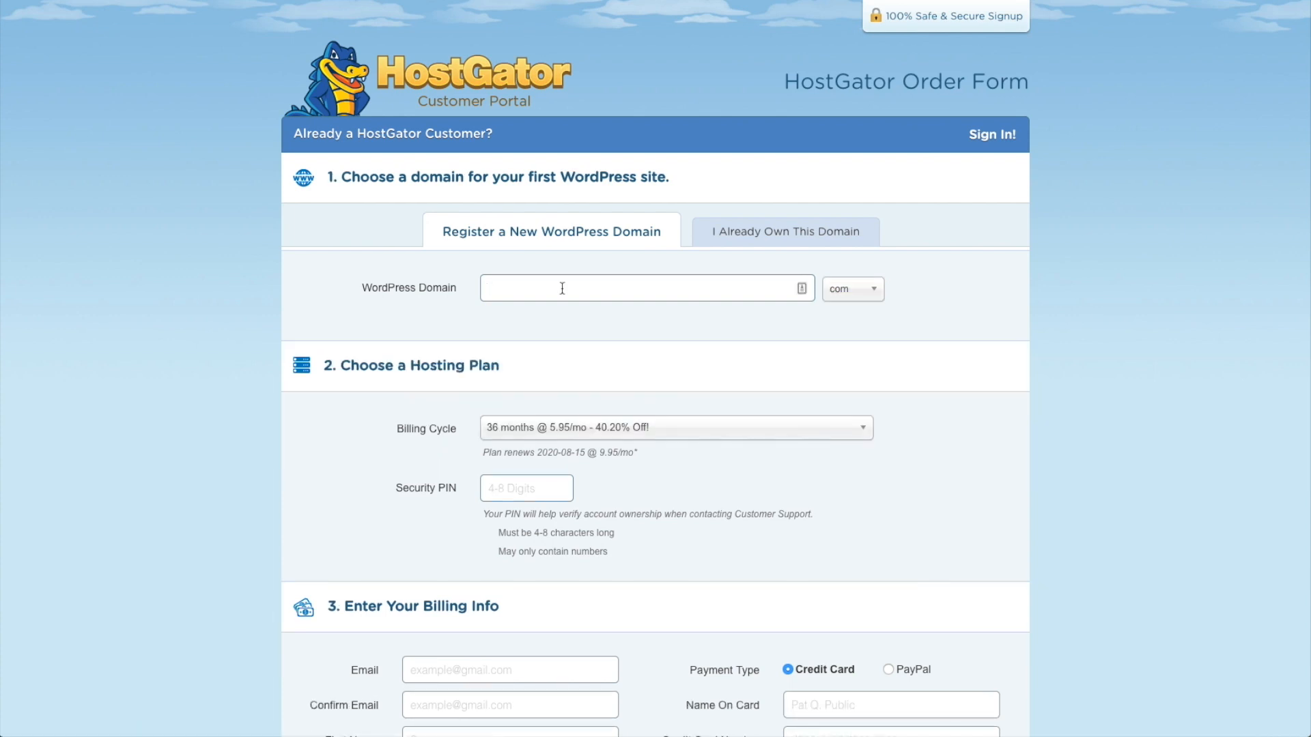
# Step: Check availability of the new WordPress domain 'realtestsite' on the order form
pyautogui.click(758, 244)
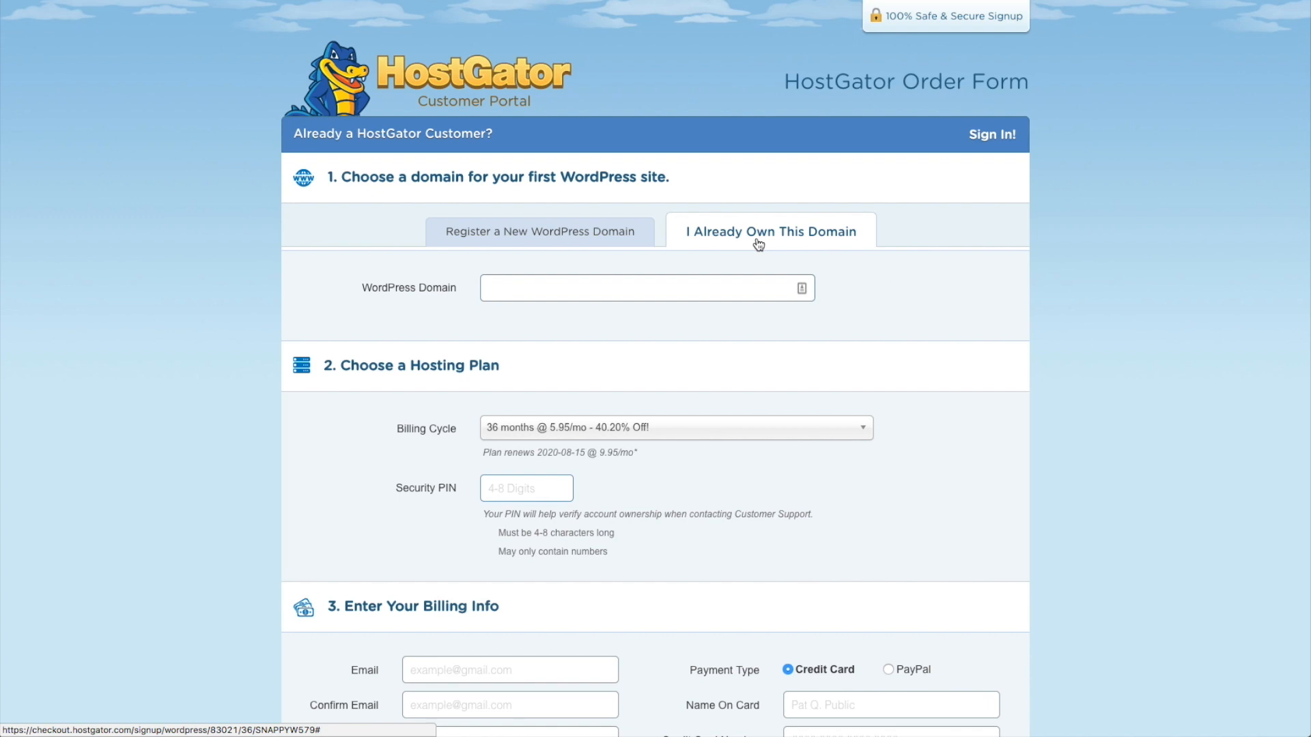
pyautogui.click(602, 240)
pyautogui.click(582, 290)
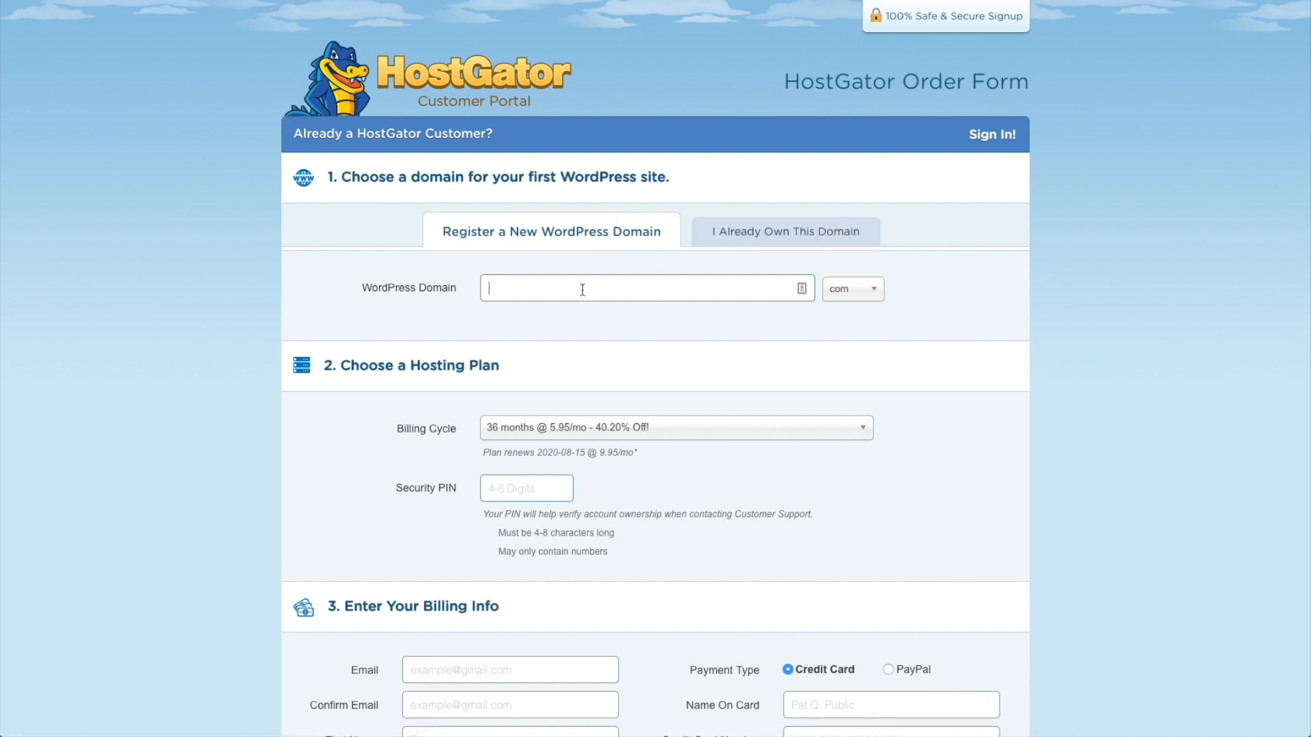
pyautogui.write('realtestsite')
pyautogui.press('Tab')
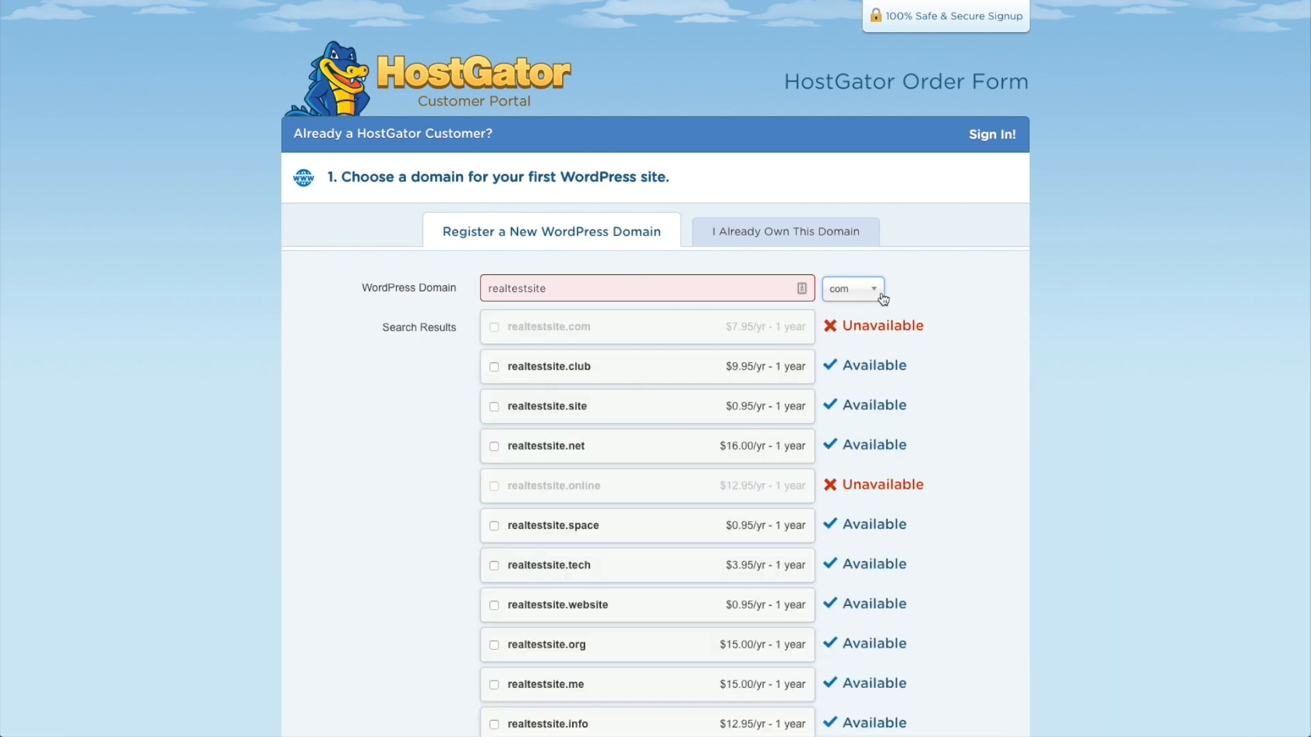
# Step: Add realtestsite.site at $0.95/yr as the primary domain for the order
pyautogui.click(880, 295)
pyautogui.click(893, 293)
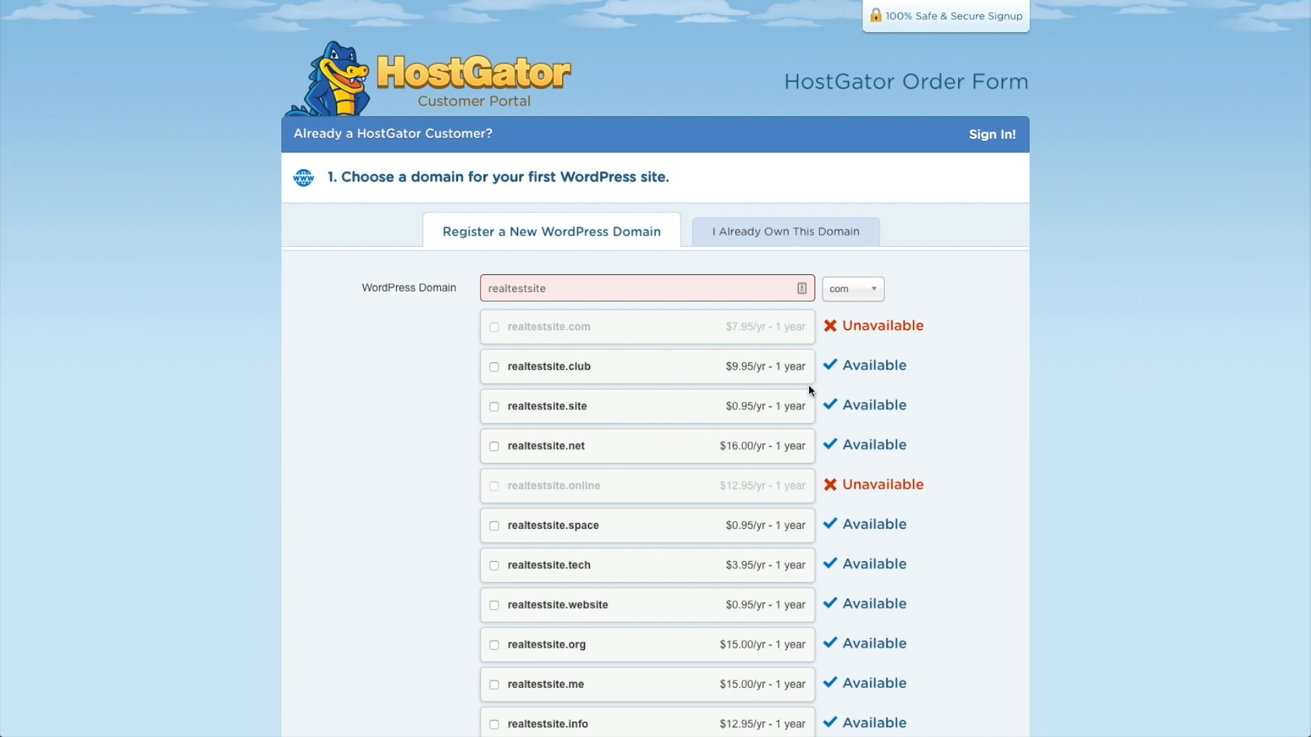
pyautogui.click(493, 407)
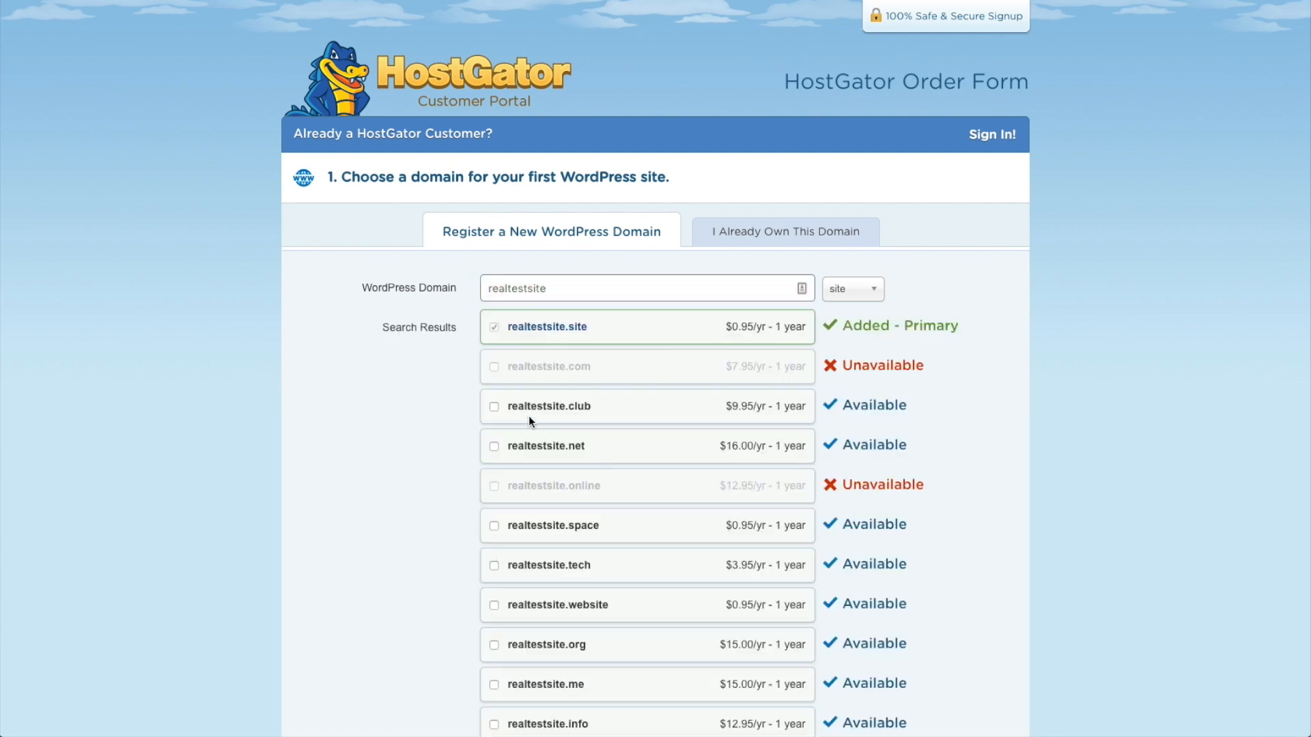
pyautogui.scroll(-2, 953, 437)
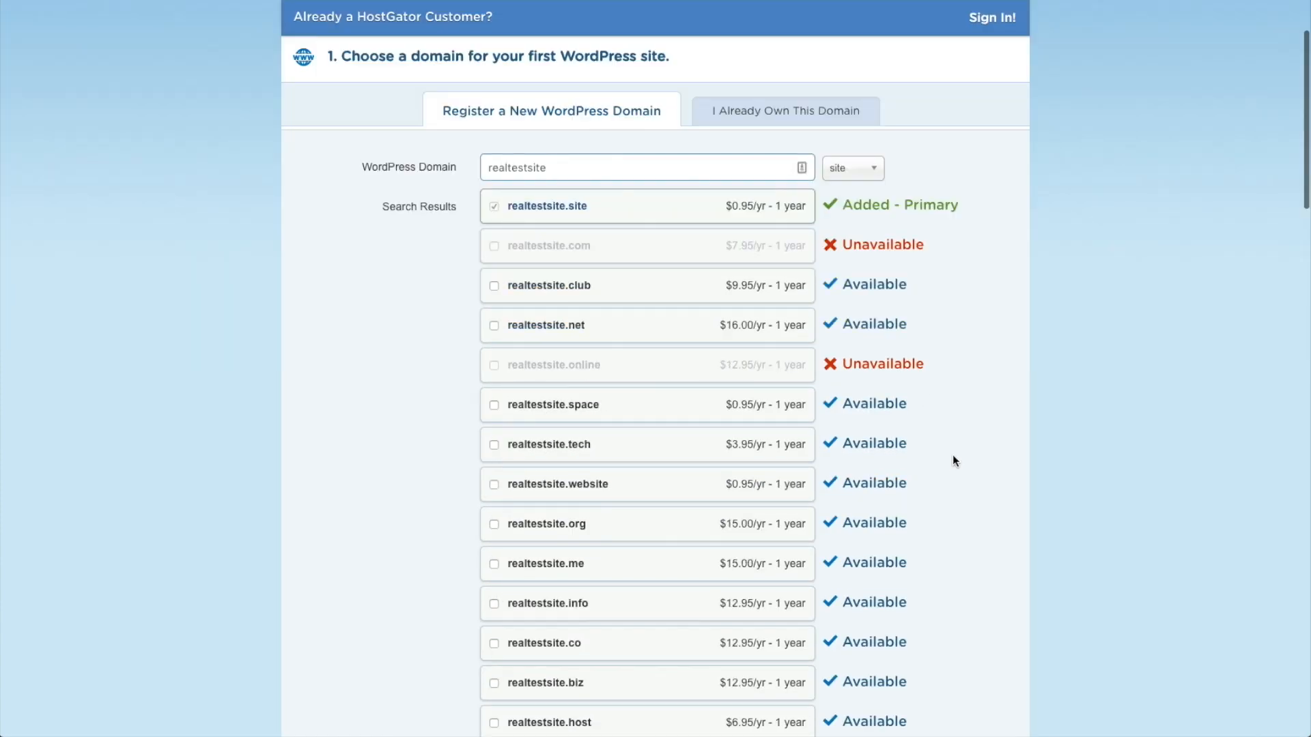
pyautogui.scroll(-5, 950, 458)
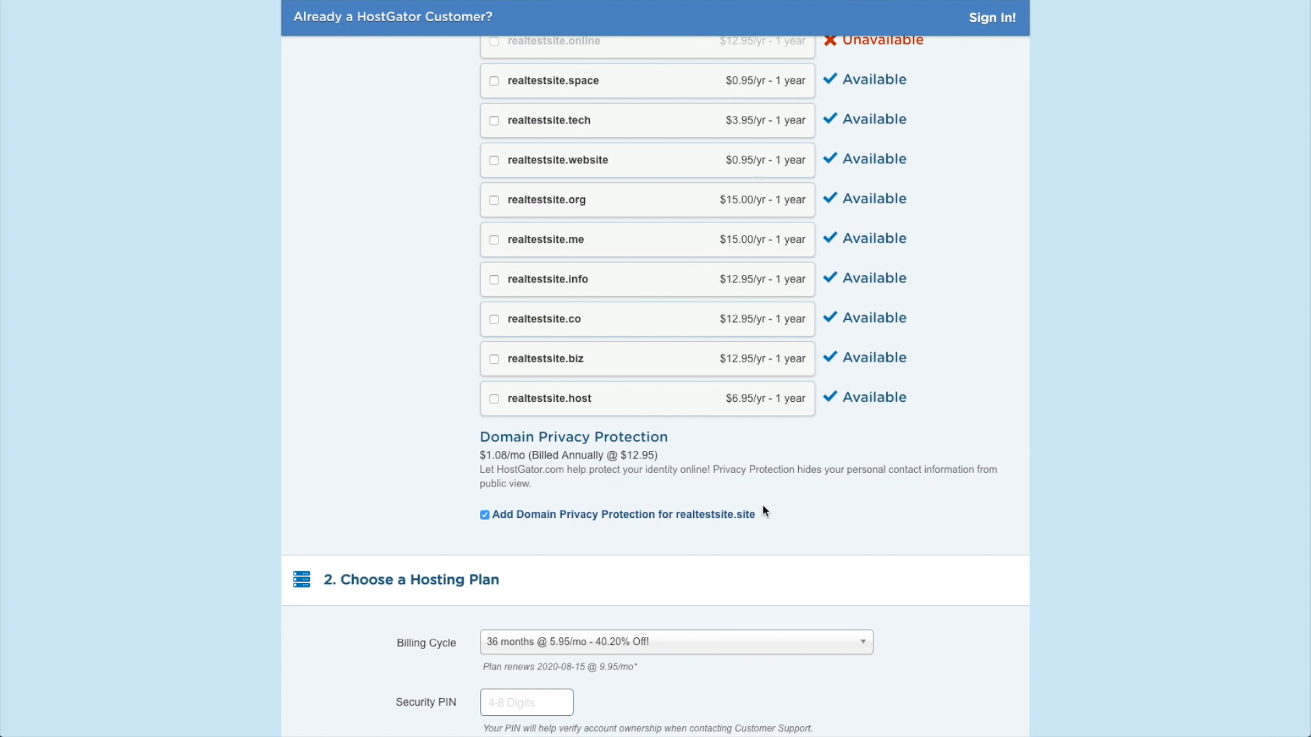
# Step: Switch the billing cycle from 36 months to 12 months at $7.95/mo
pyautogui.scroll(-1, 763, 501)
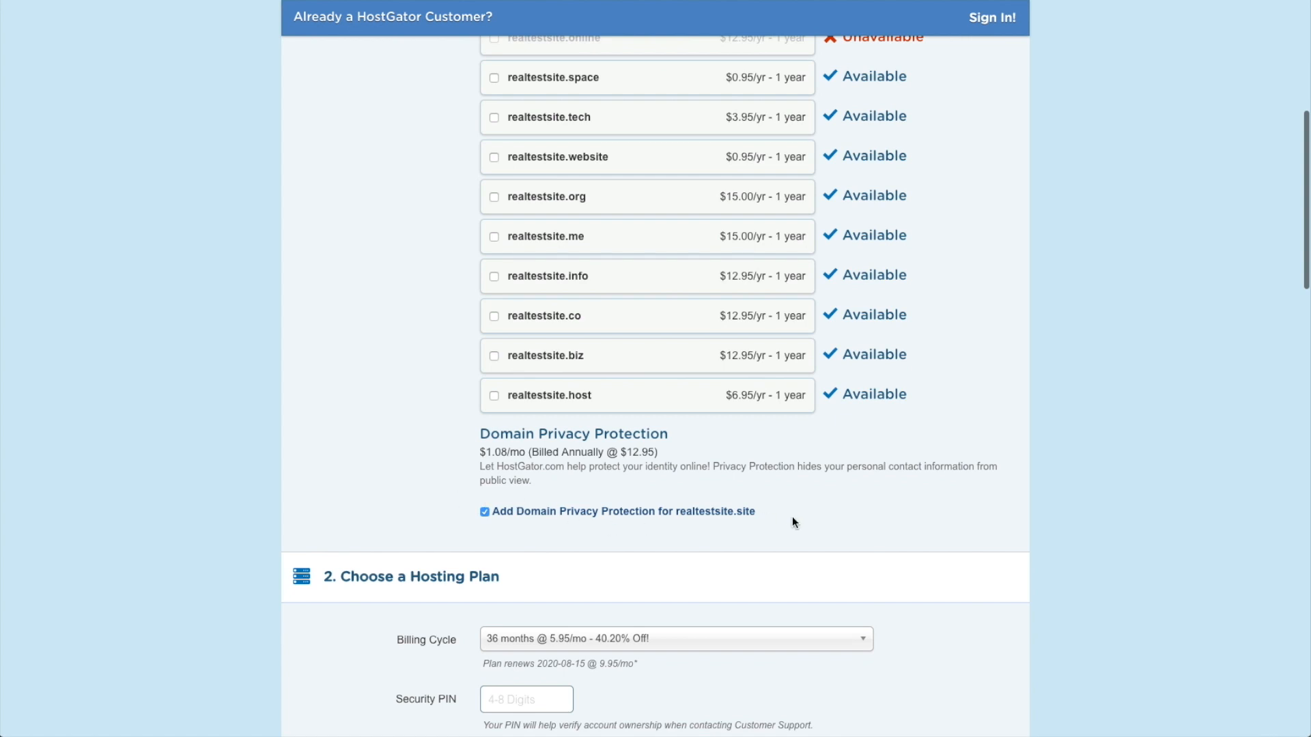
pyautogui.scroll(-4, 792, 522)
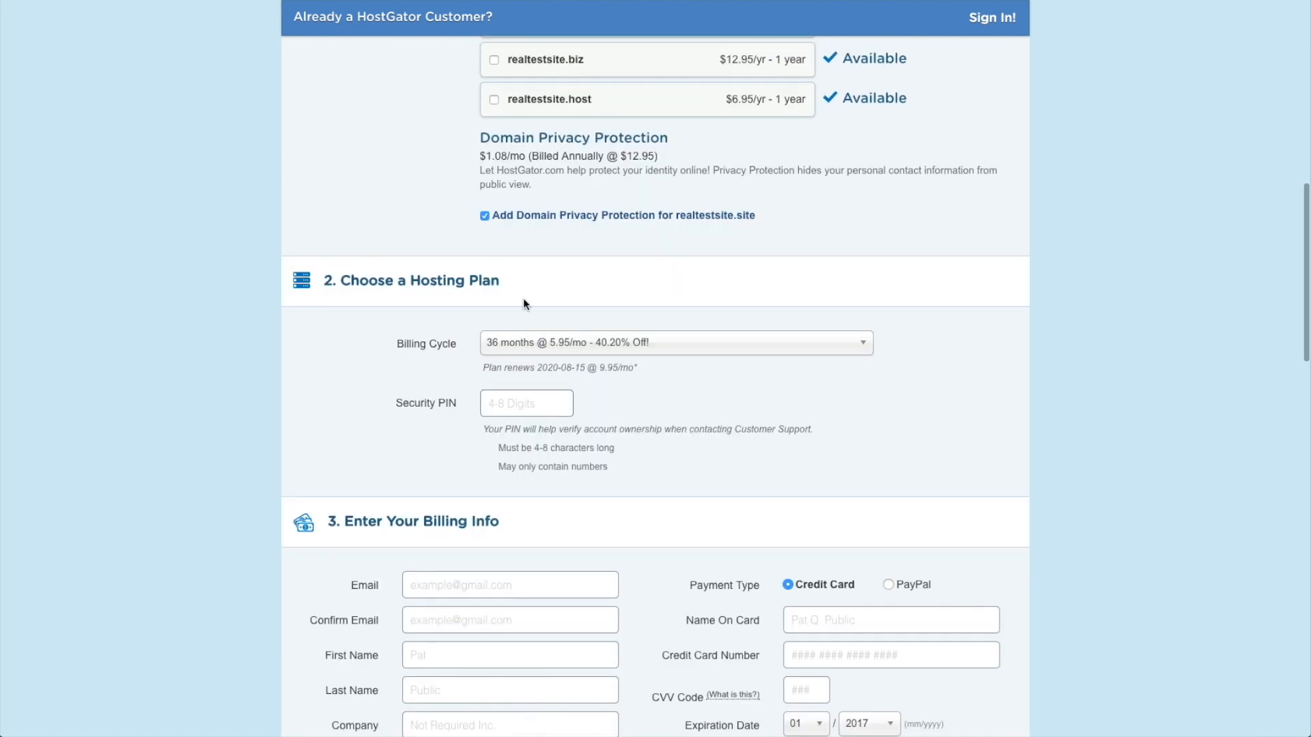
pyautogui.click(850, 348)
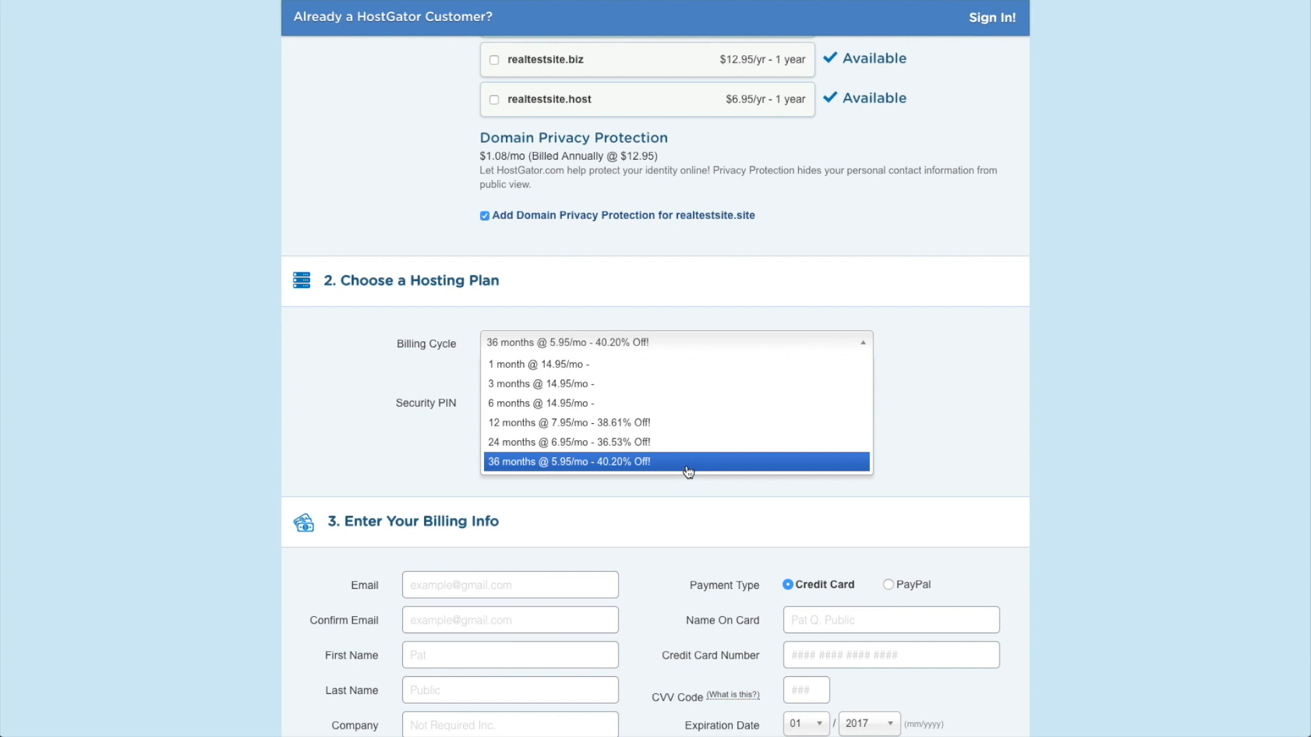
pyautogui.click(690, 426)
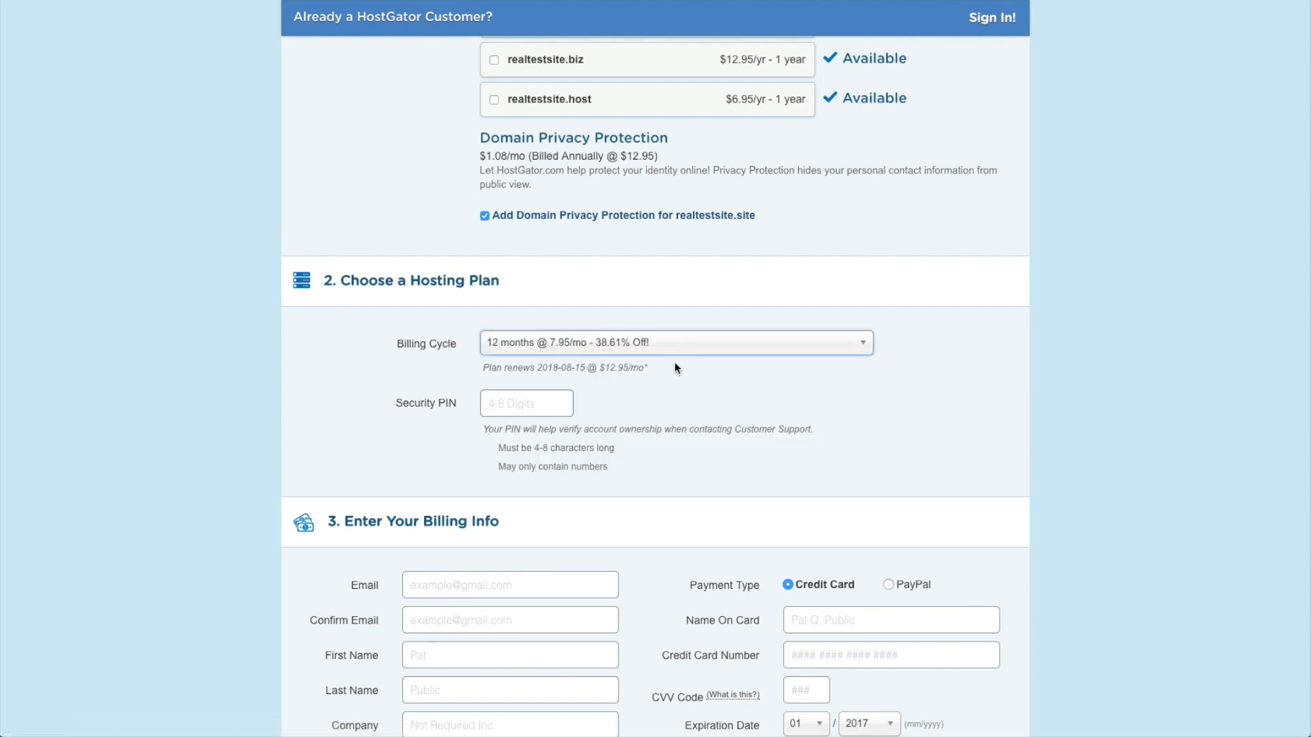
pyautogui.click(531, 409)
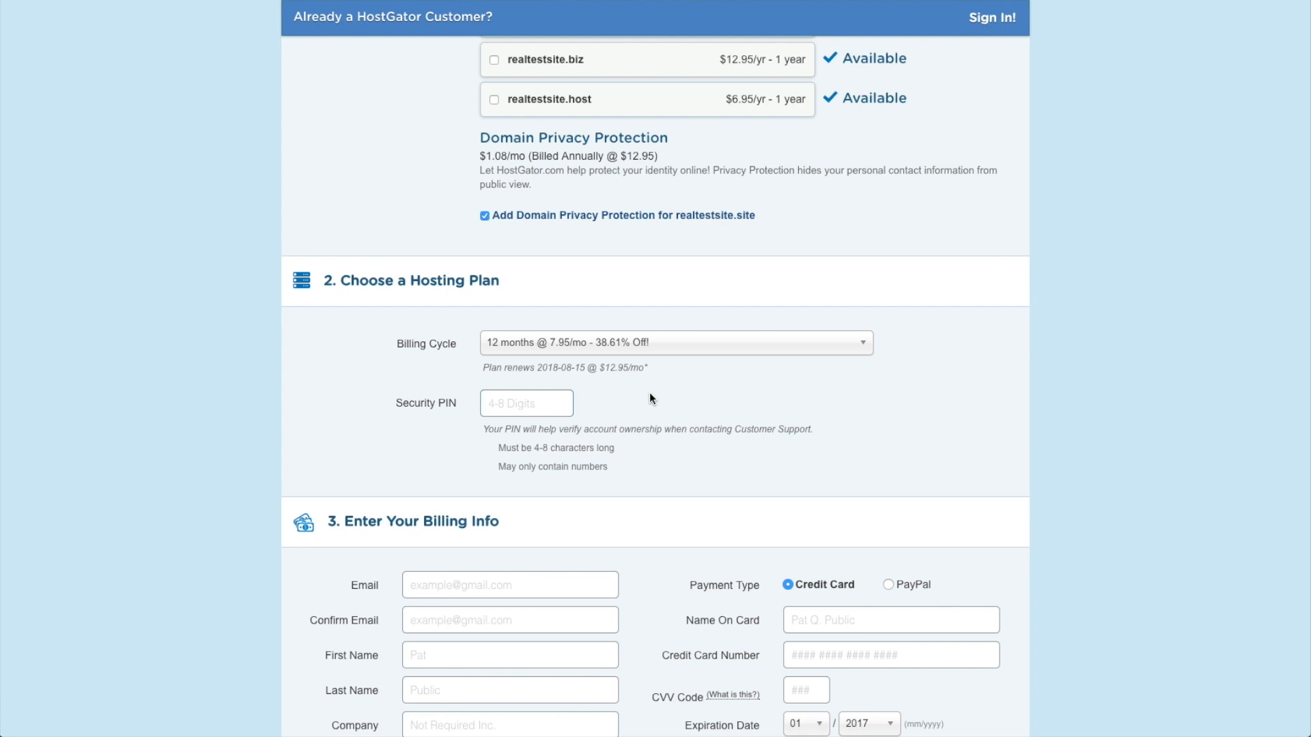
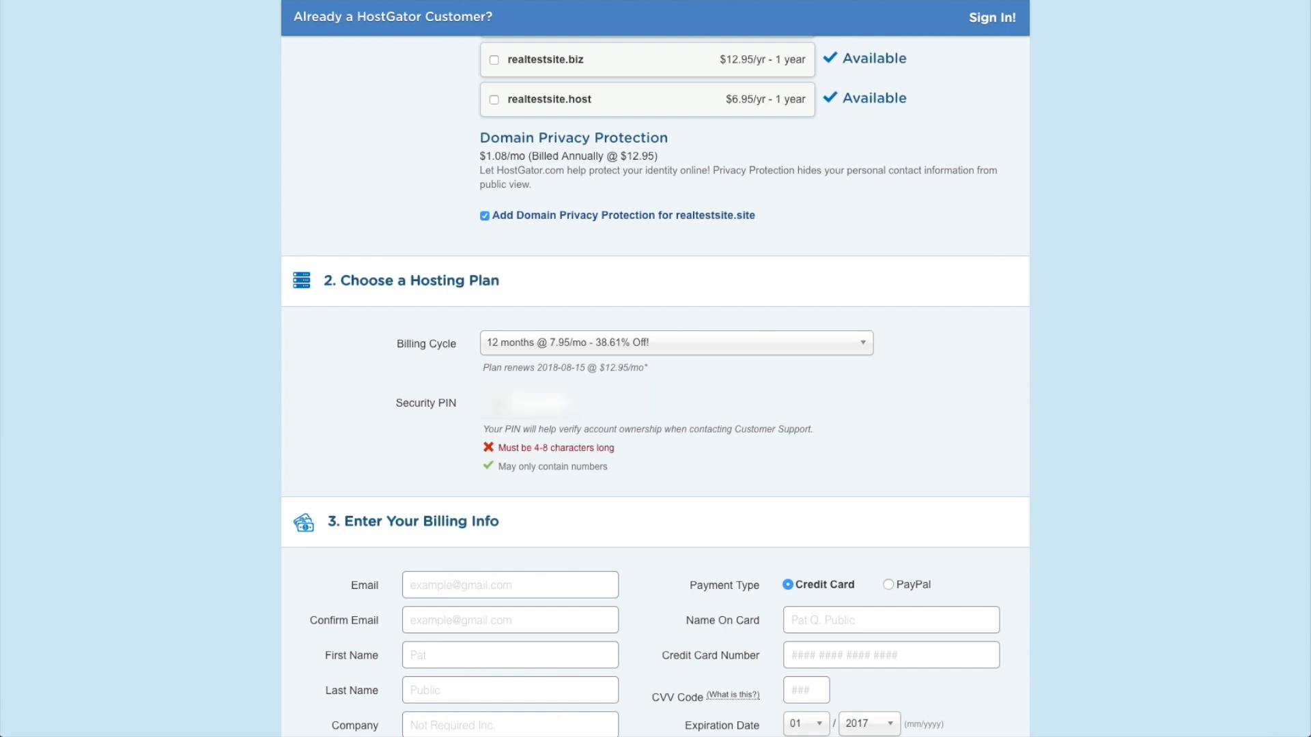
# Step: Enter a security PIN and scroll down to the additional services
pyautogui.scroll(-6, 825, 478)
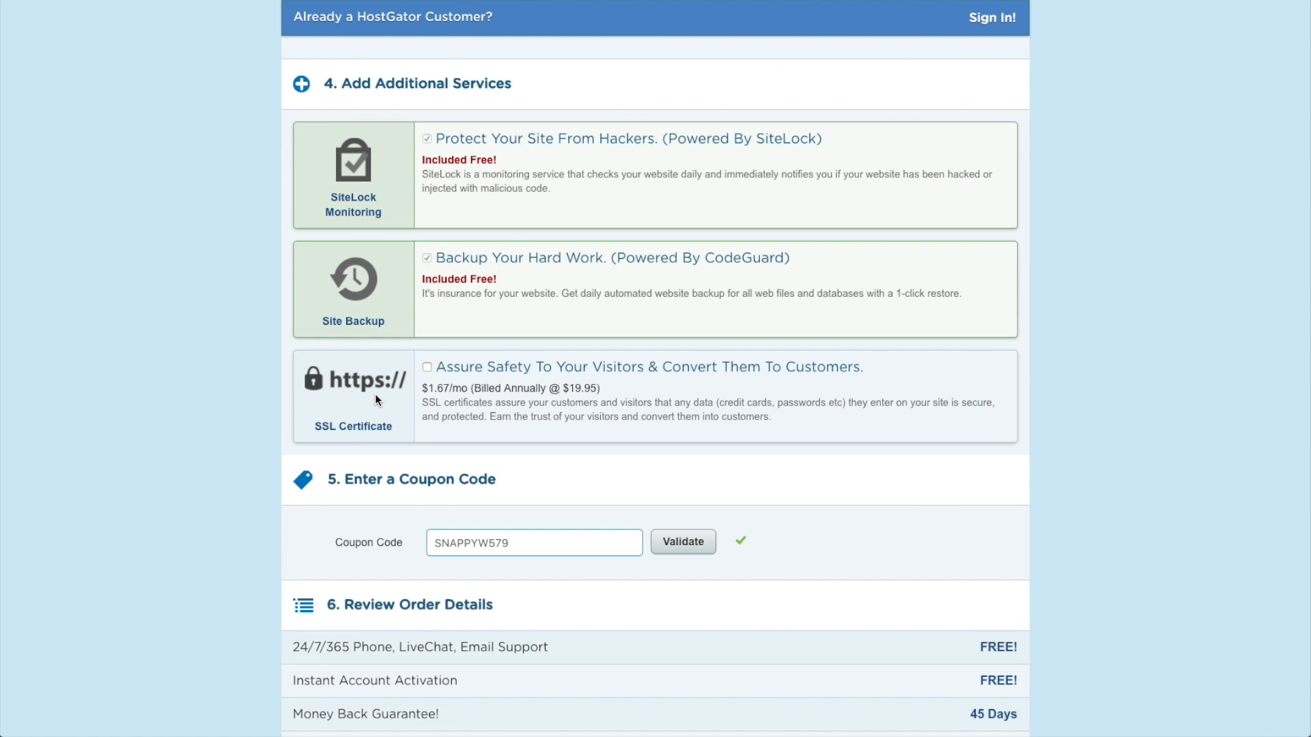
# Step: Replace the existing coupon code with 'realwebsitehints'
pyautogui.scroll(-1, 375, 394)
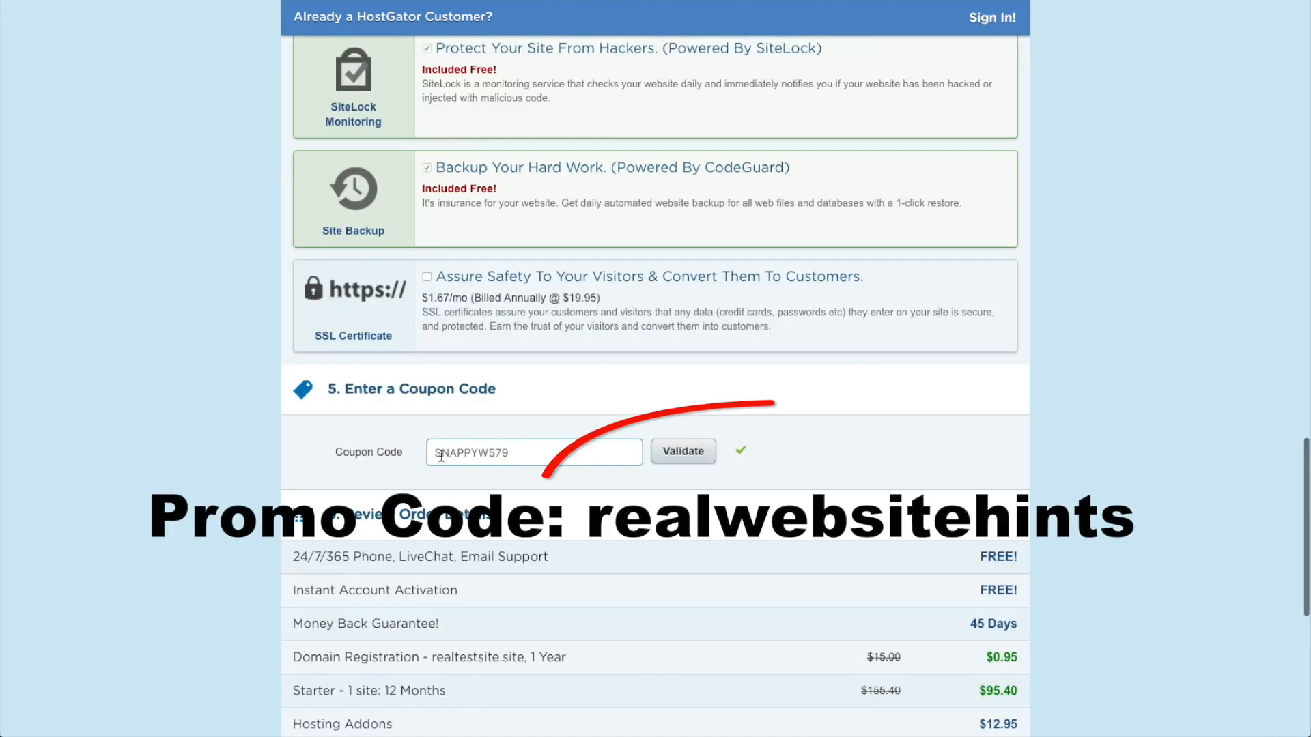
pyautogui.doubleClick(499, 454)
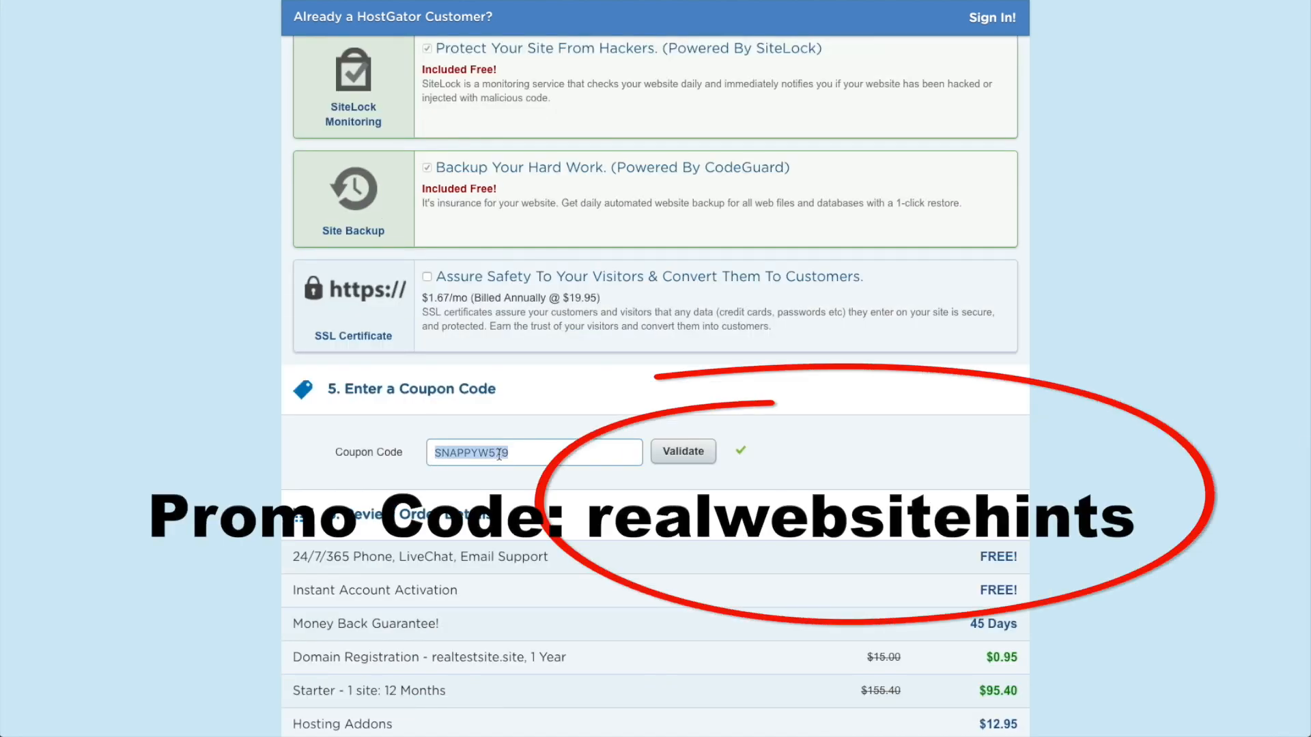
pyautogui.press('BackSpace')
pyautogui.write('realwebsitehints')
# Step: Agree to the terms and policies and place the order with Checkout Now!
pyautogui.scroll(-7, 802, 542)
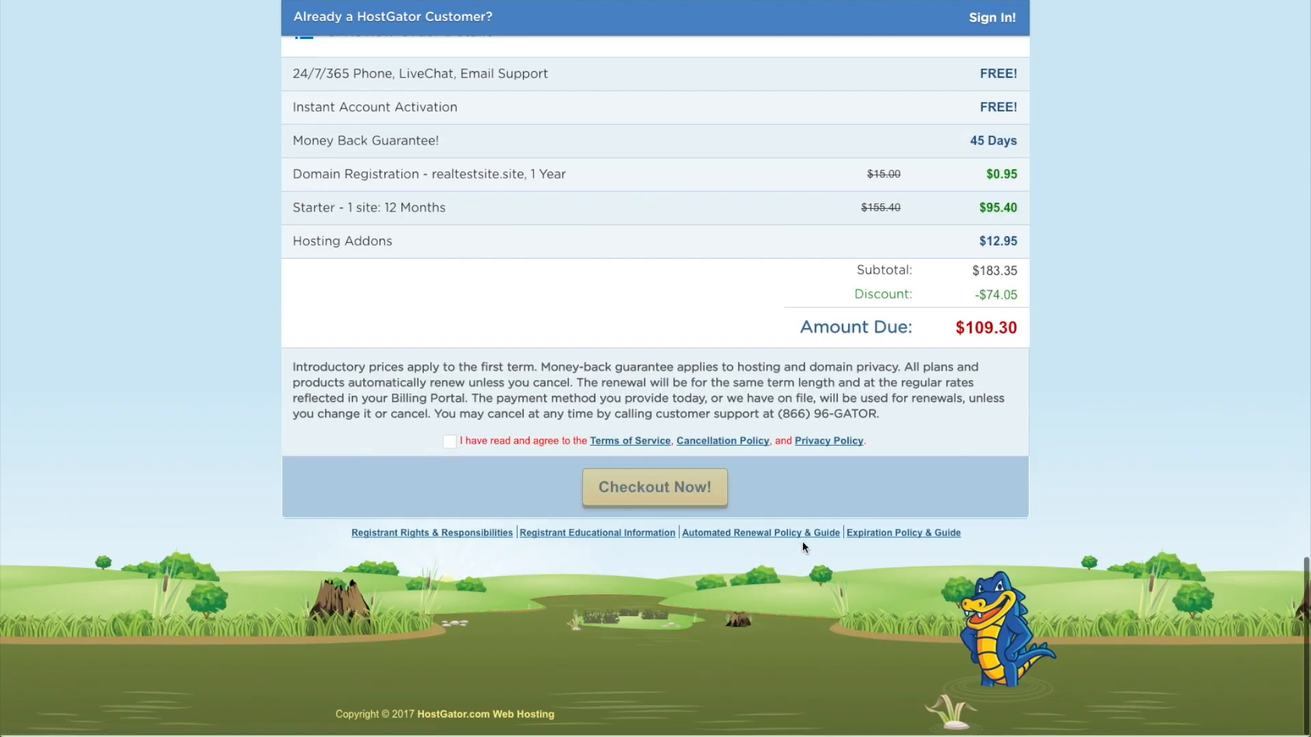
pyautogui.scroll(1, 802, 542)
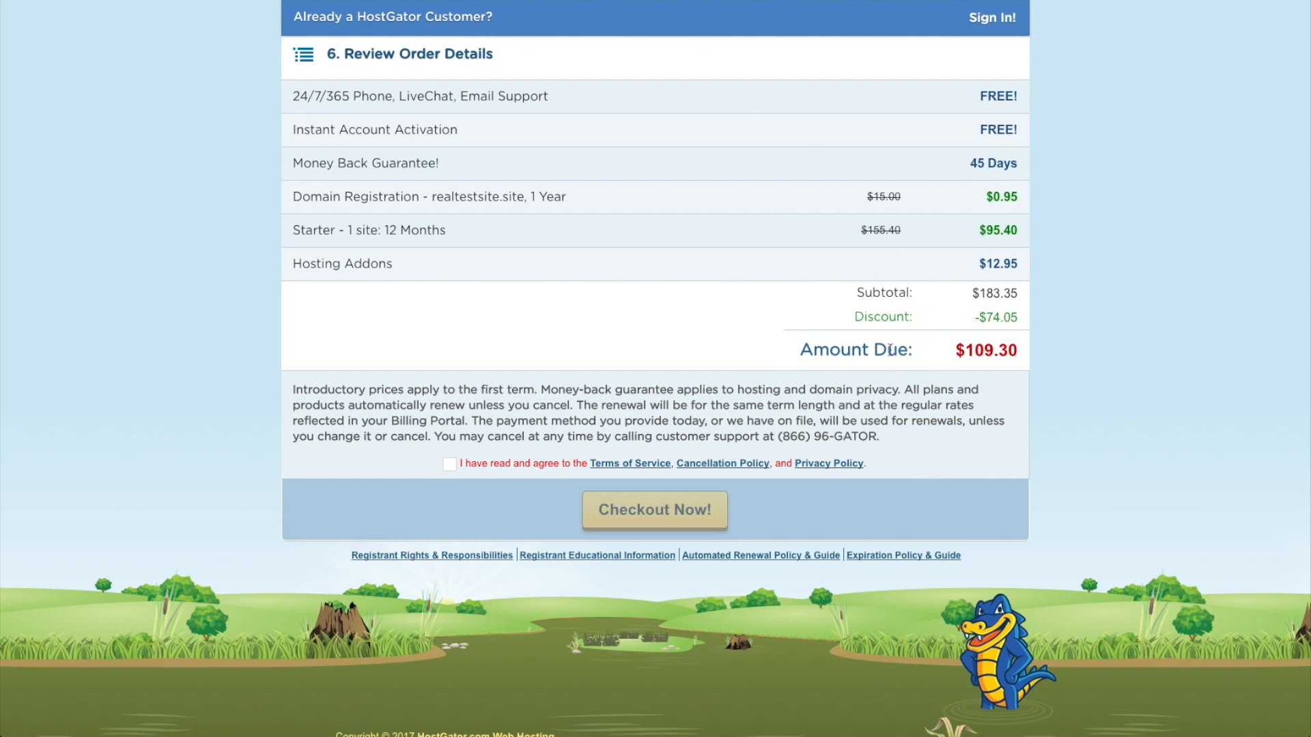
pyautogui.click(450, 465)
pyautogui.click(704, 517)
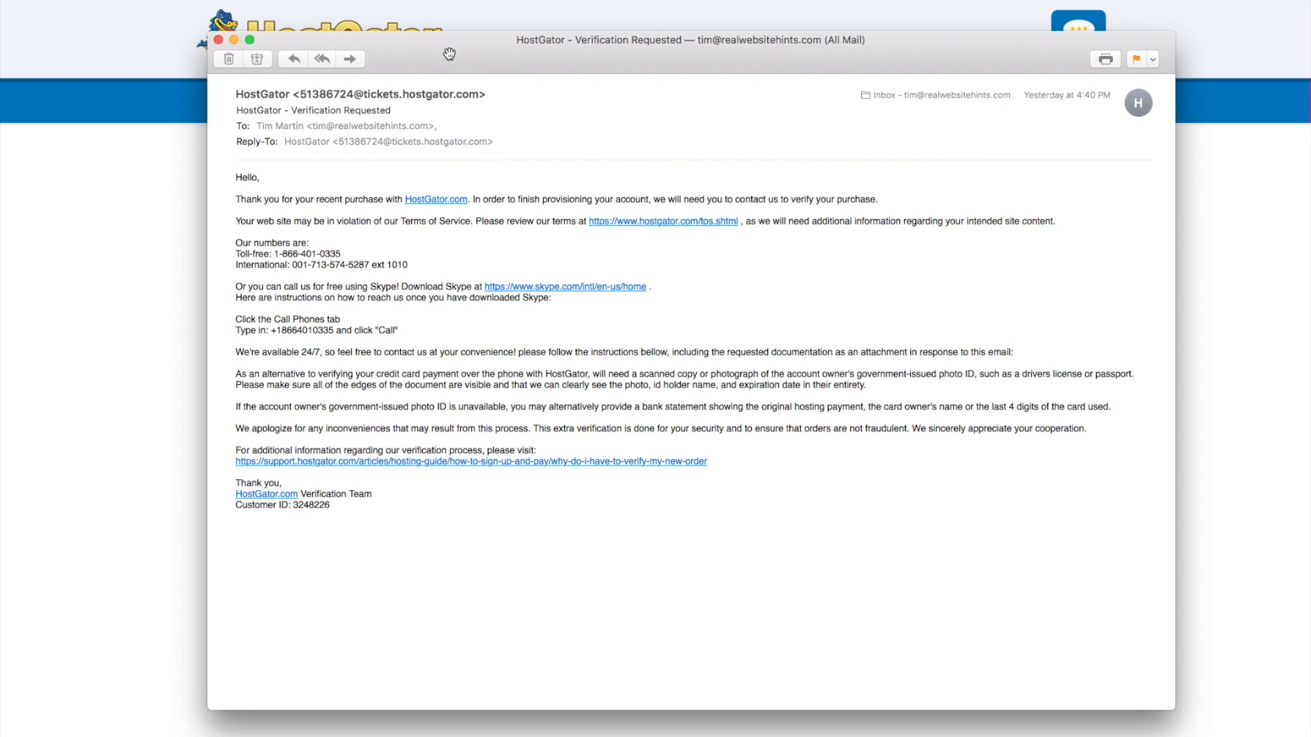
# Step: Drag the verification email window to the left to uncover the HostGator page
pyautogui.moveTo(458, 56); pyautogui.dragTo(0, 137)
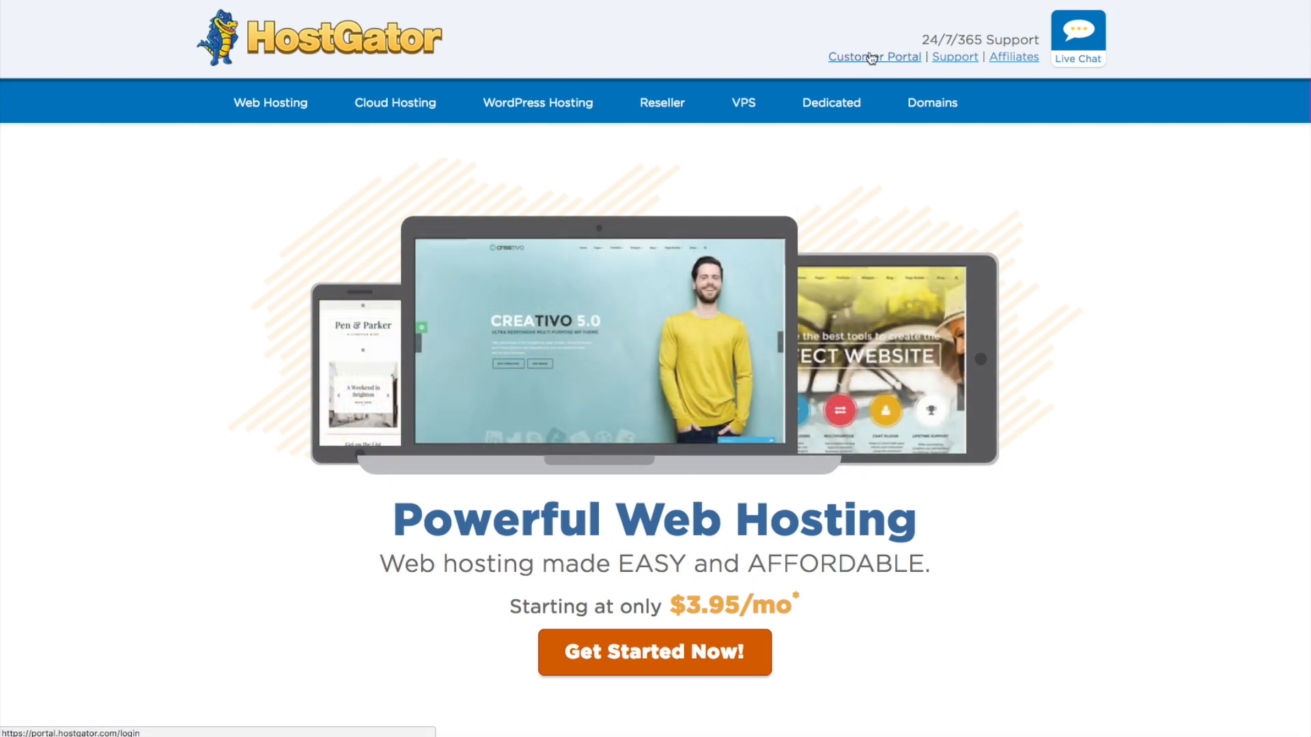
# Step: Log into the Customer Portal with the account e-mail and the password copied from Mail
pyautogui.click(871, 58)
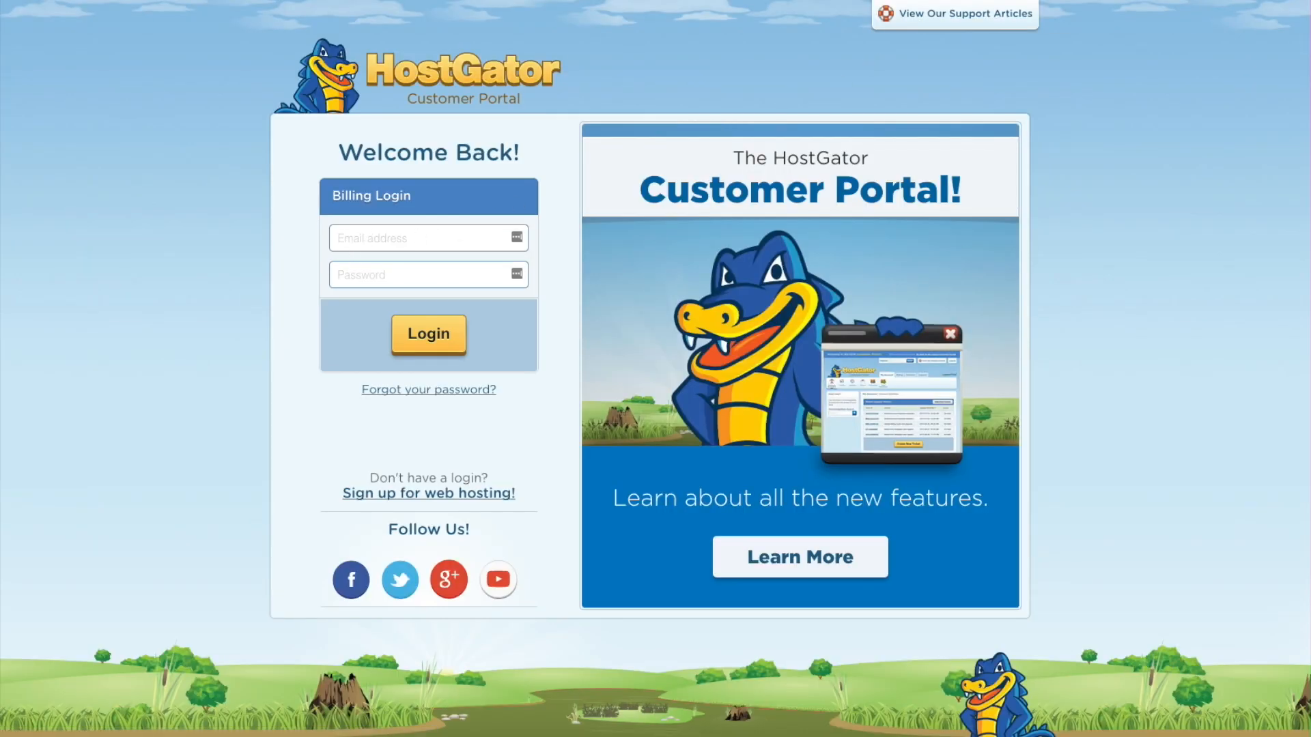
pyautogui.click(454, 234)
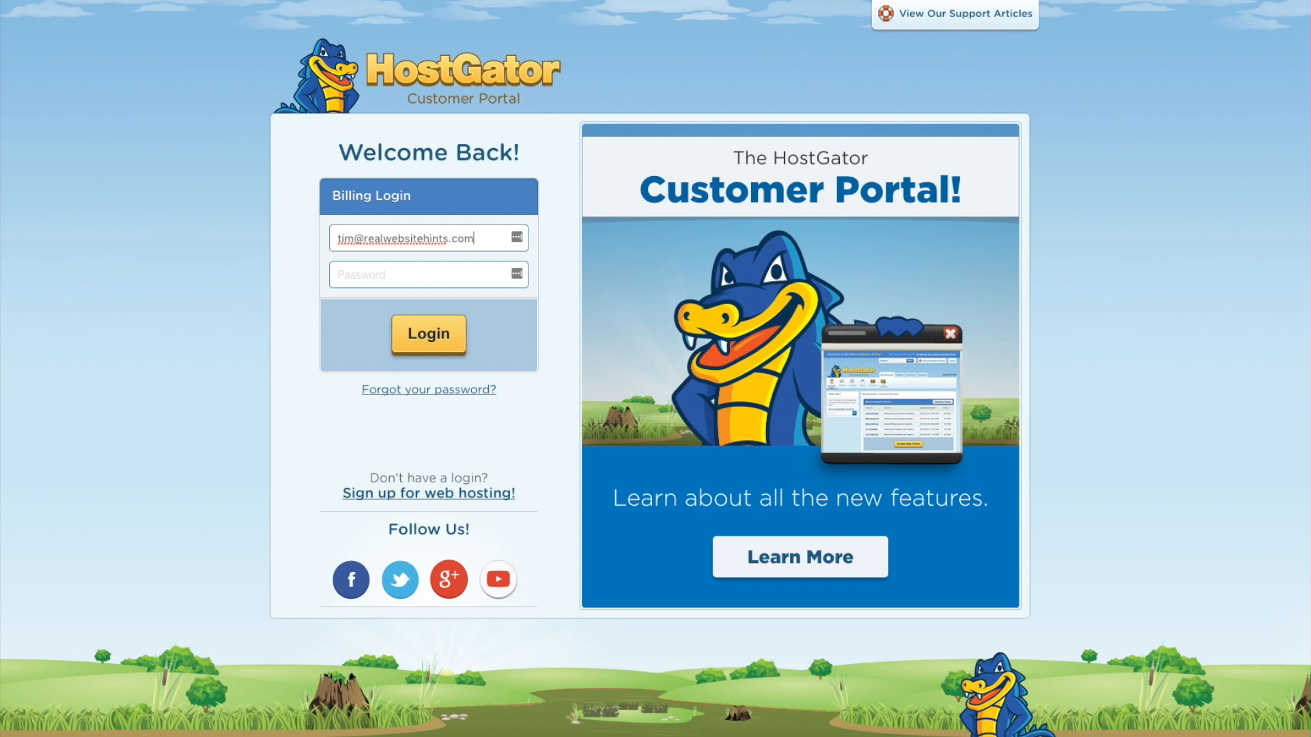
pyautogui.click(439, 271)
pyautogui.press('super+Tab')
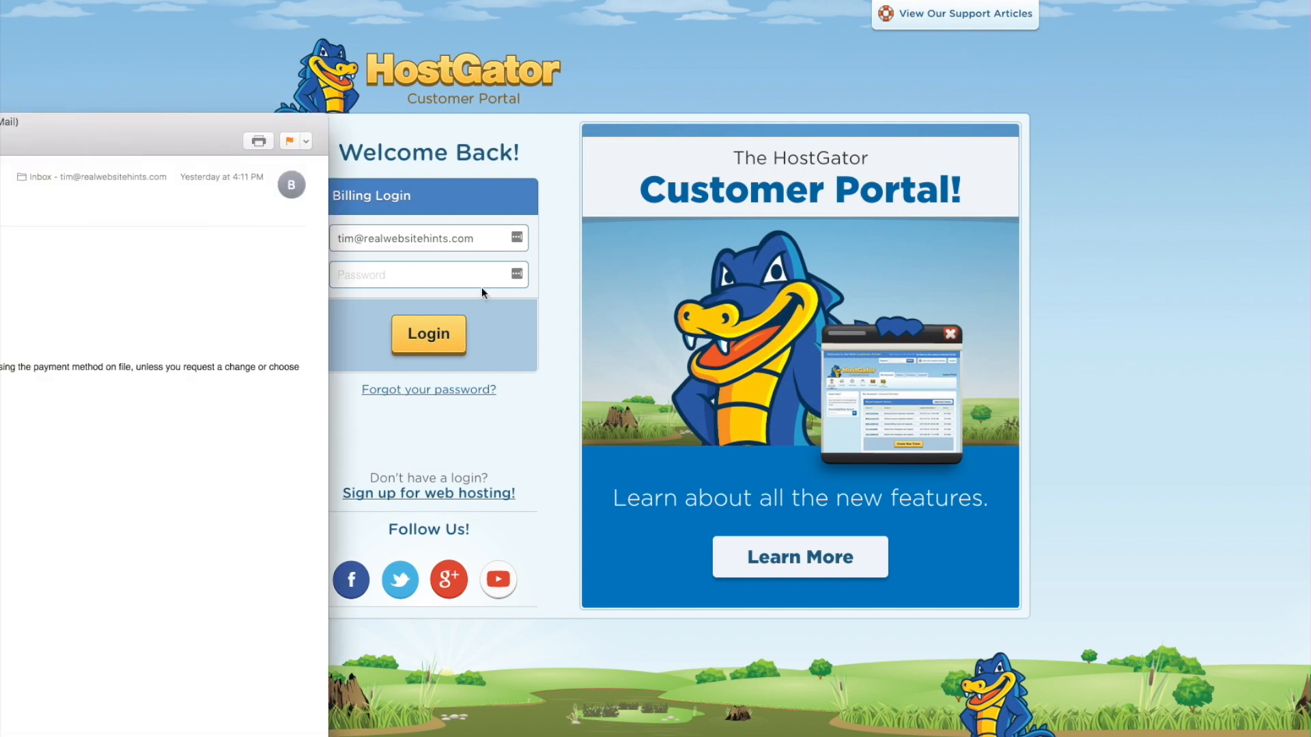
pyautogui.press('super+Tab')
pyautogui.rightClick(428, 281)
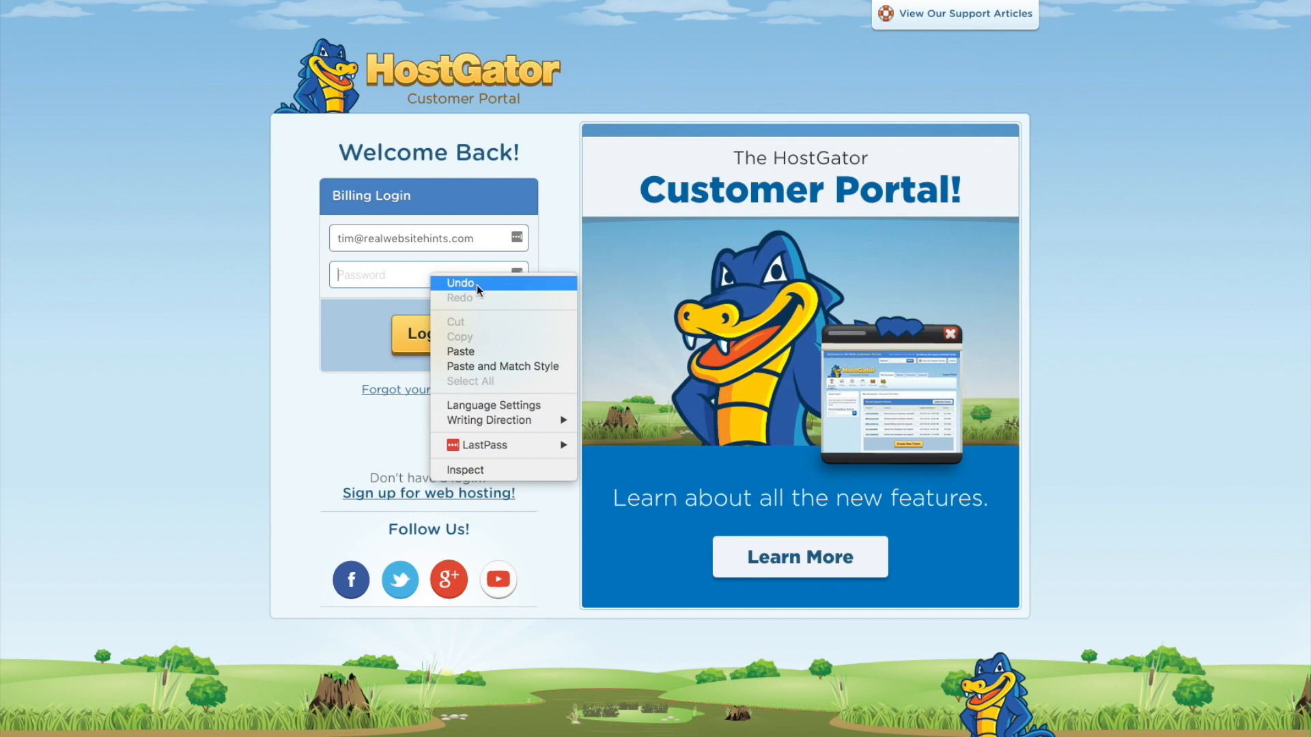
pyautogui.click(409, 282)
pyautogui.press('super+v')
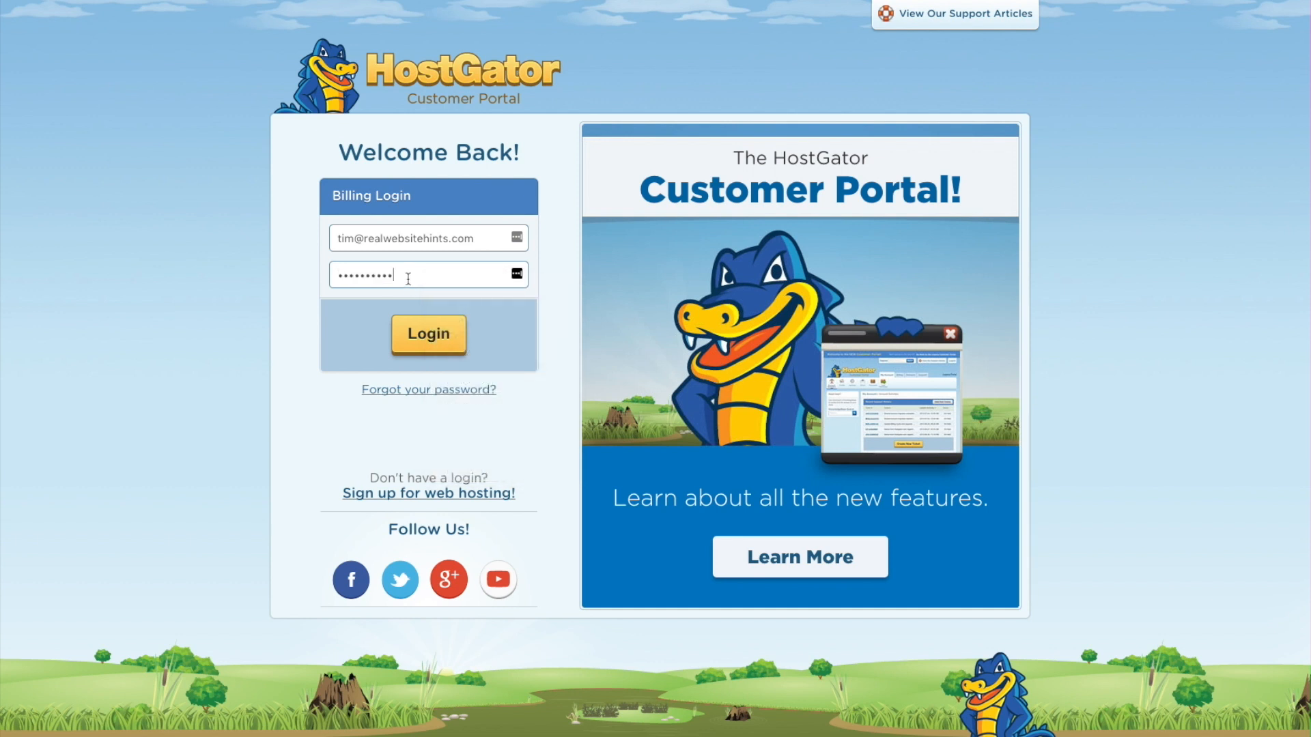
pyautogui.click(435, 343)
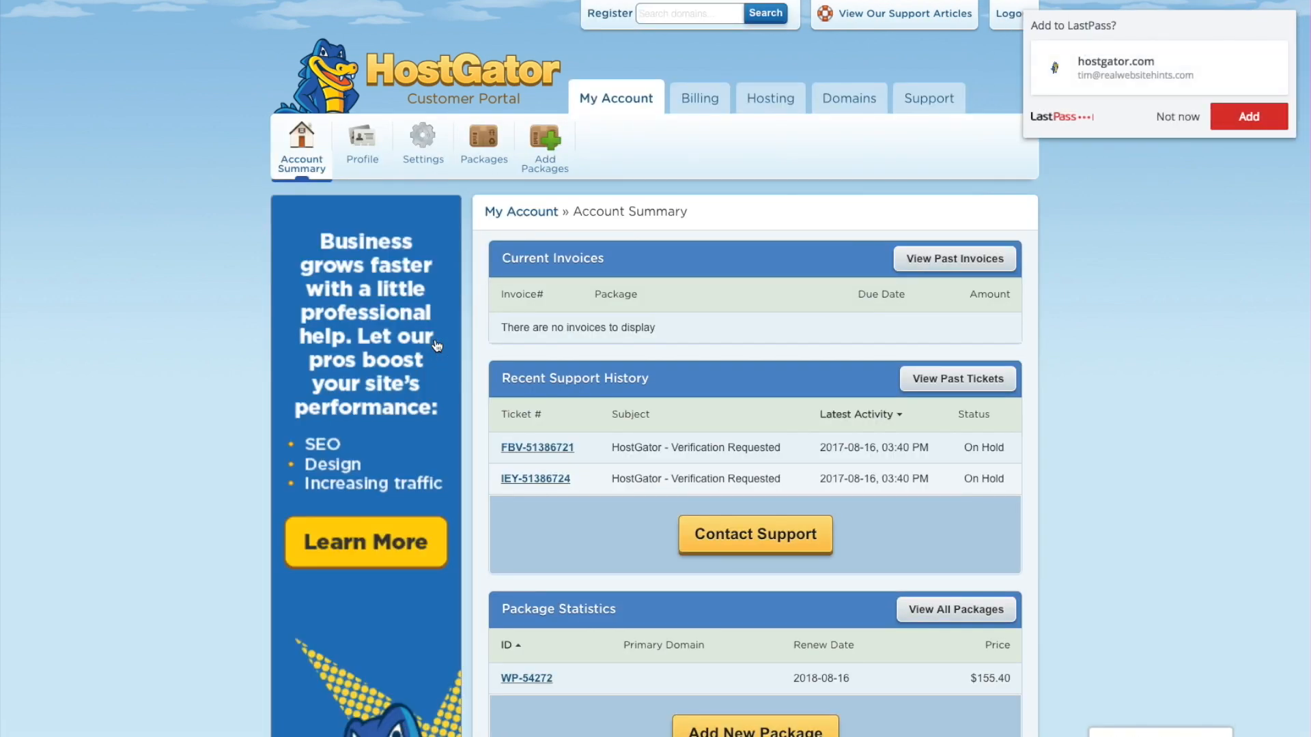
# Step: Save the portal login in LastPass and view the realtestsite.site hosting package
pyautogui.click(1248, 116)
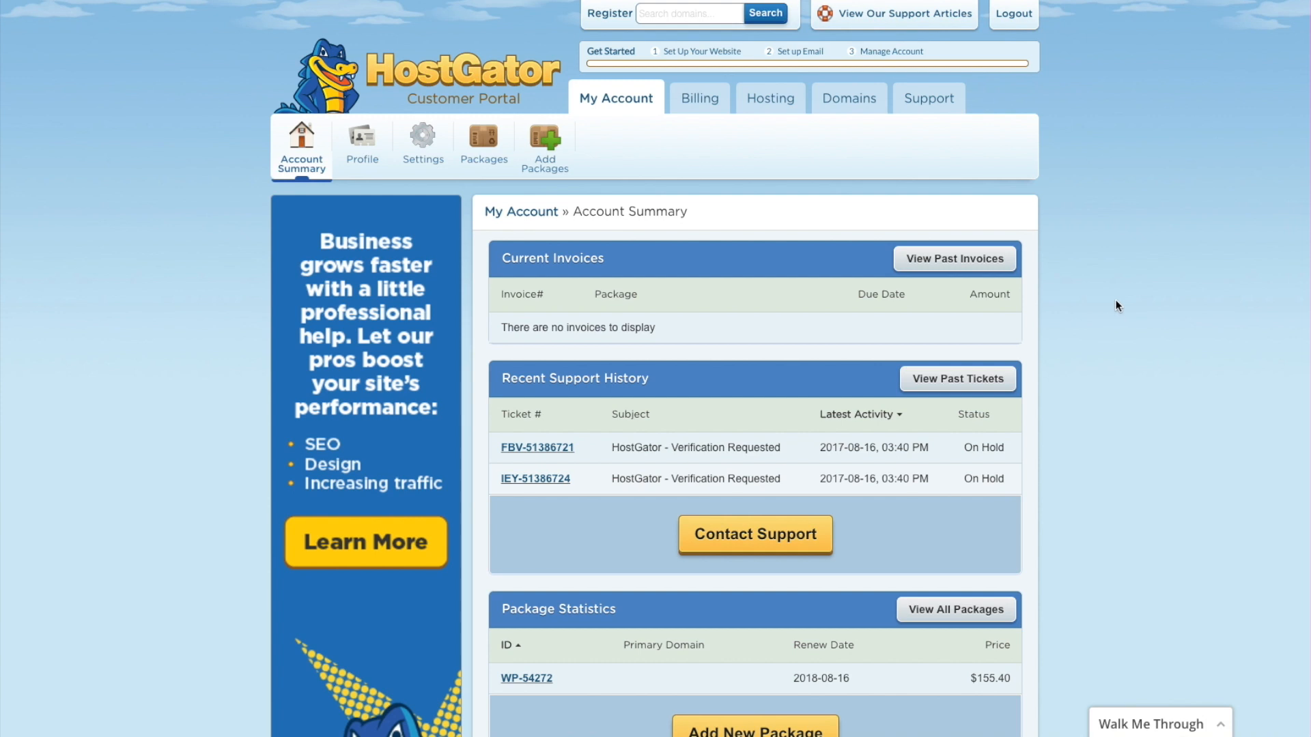
pyautogui.click(785, 103)
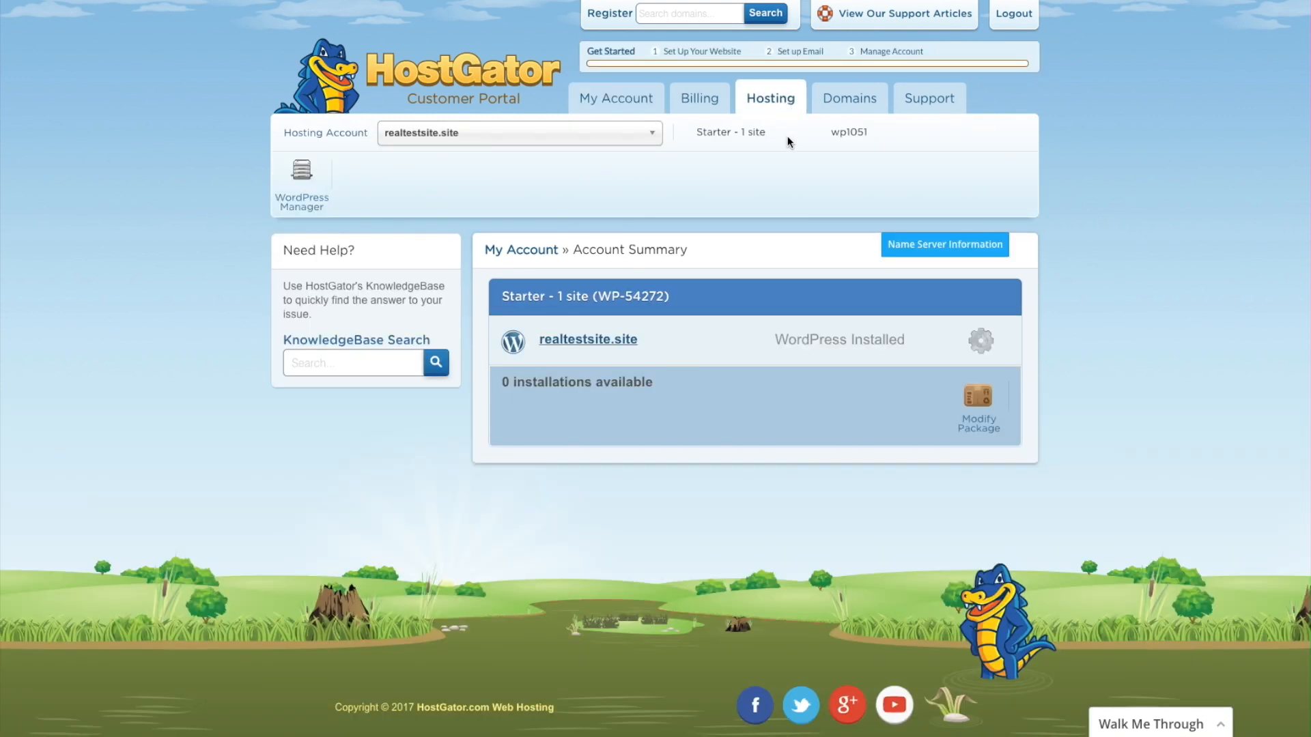
# Step: Log into WordPress through the realtestsite.site link in the Starter package panel
pyautogui.click(604, 341)
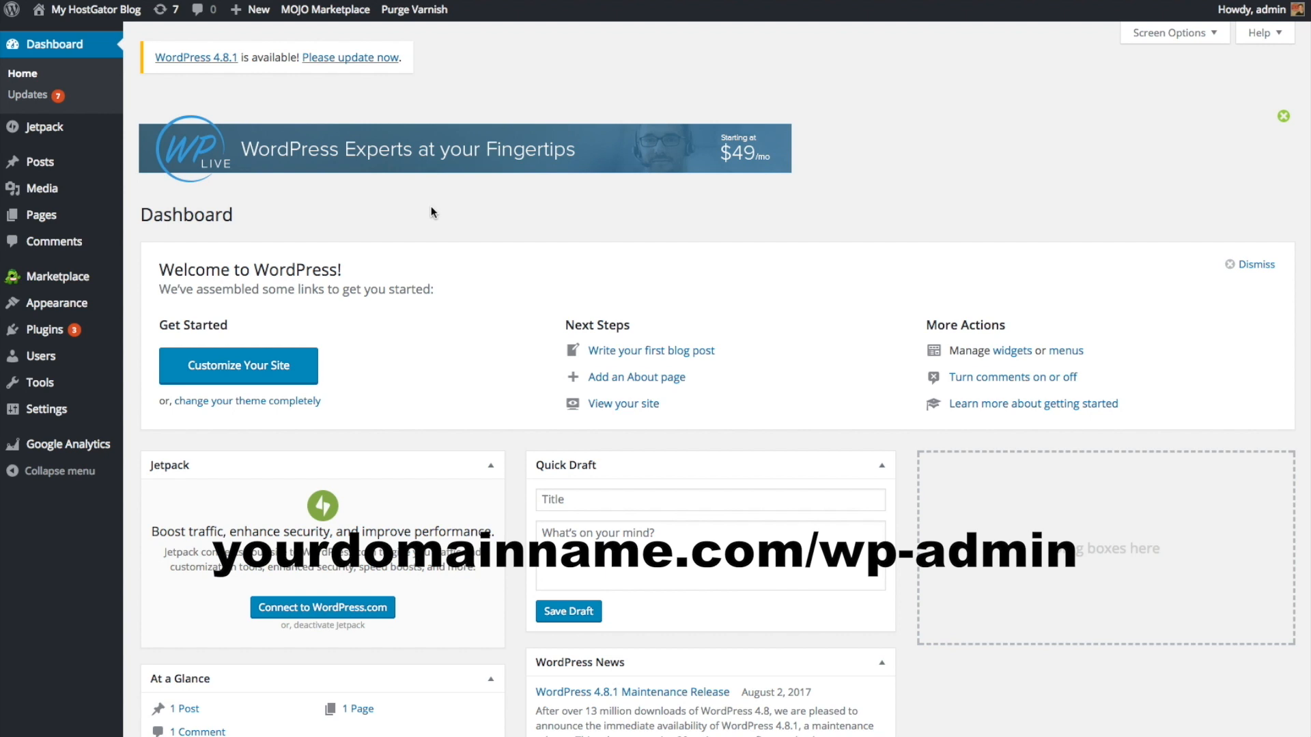
# Step: Start adding a new user and enter the new user's username and e-mail address
pyautogui.moveTo(37, 356)
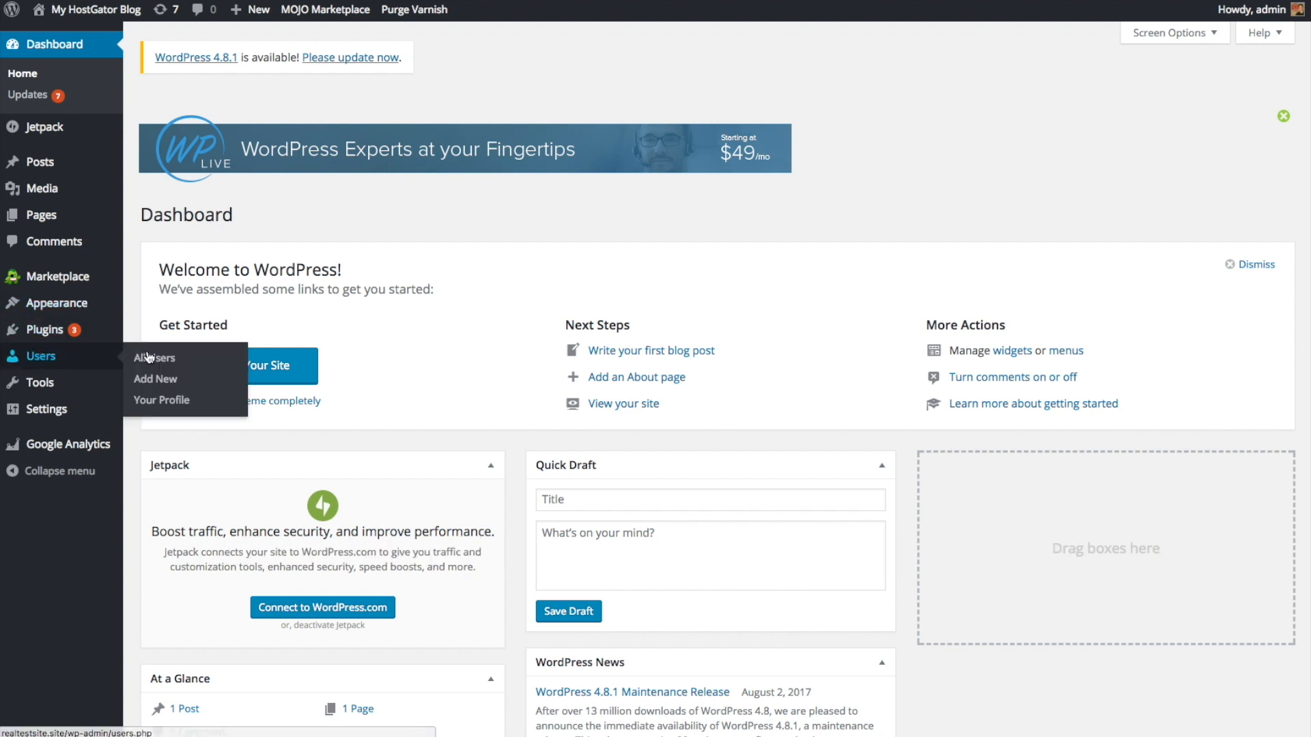
pyautogui.click(172, 357)
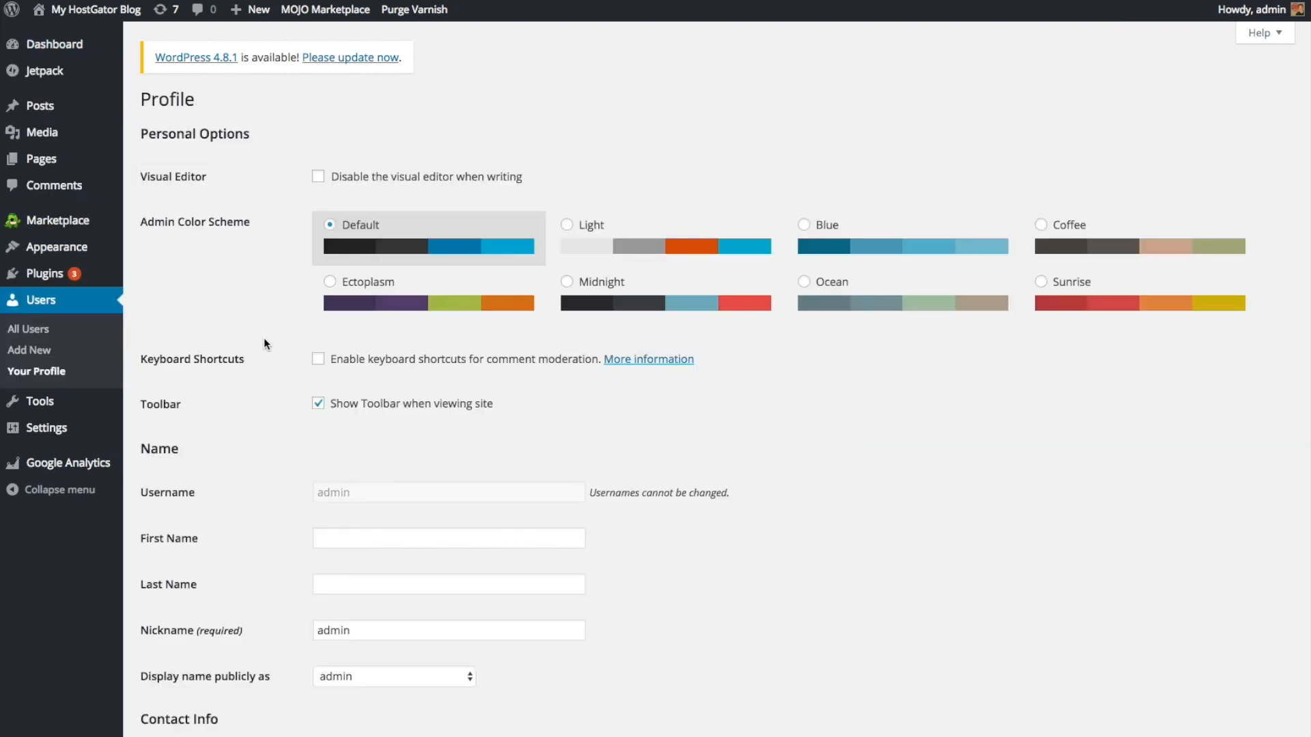
pyautogui.click(45, 352)
pyautogui.click(345, 174)
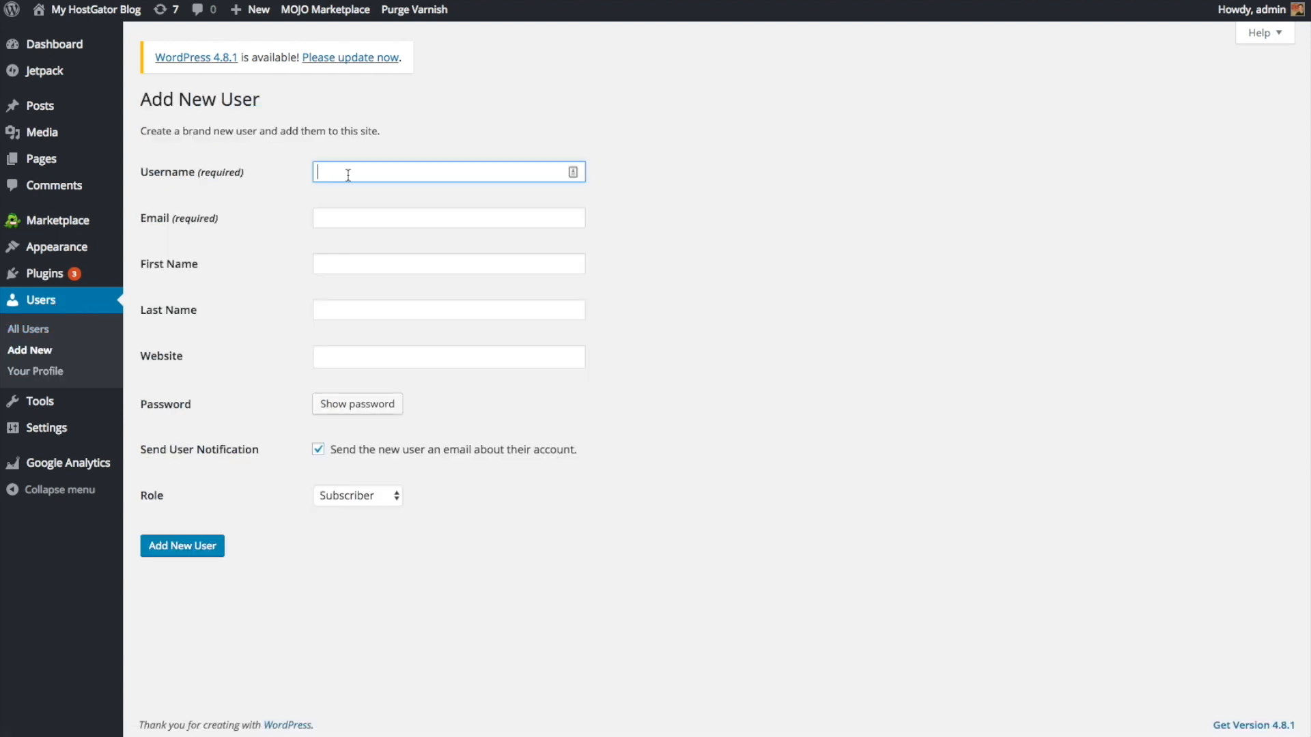
pyautogui.press('Tab')
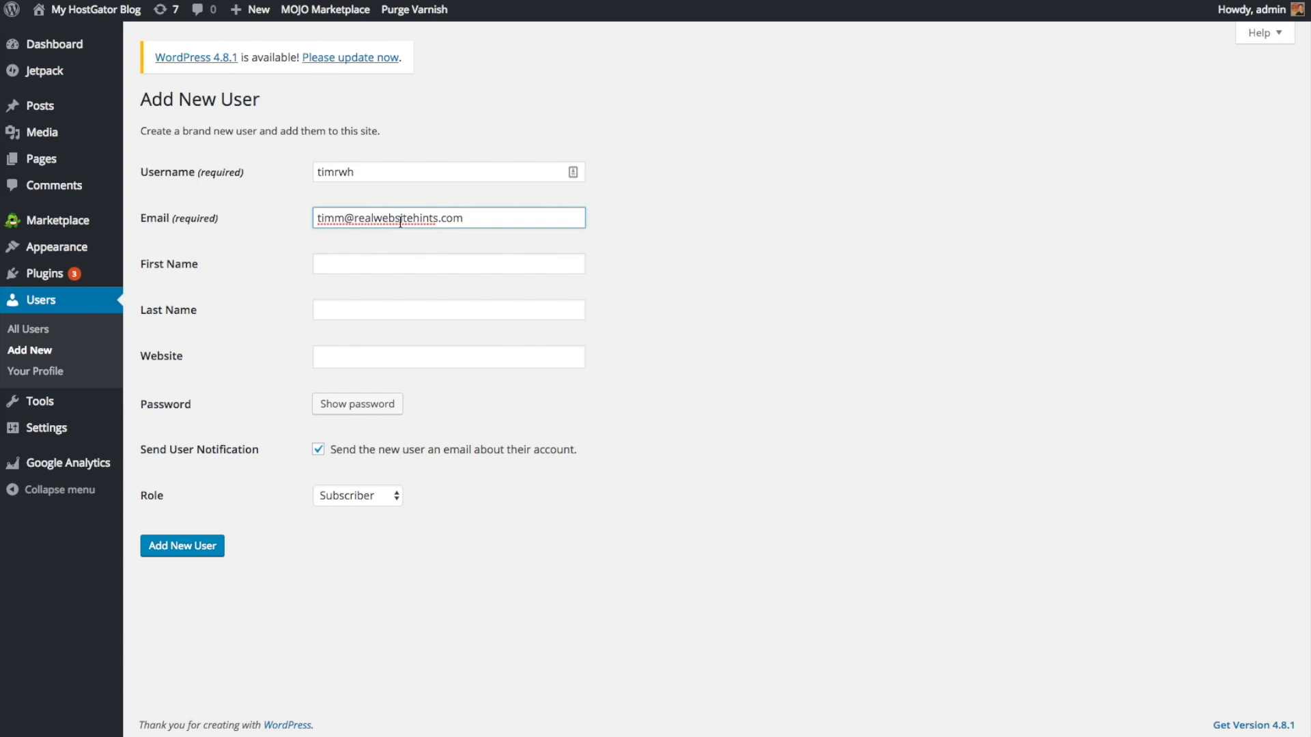
# Step: Fill in the new user's first and last name
pyautogui.click(348, 262)
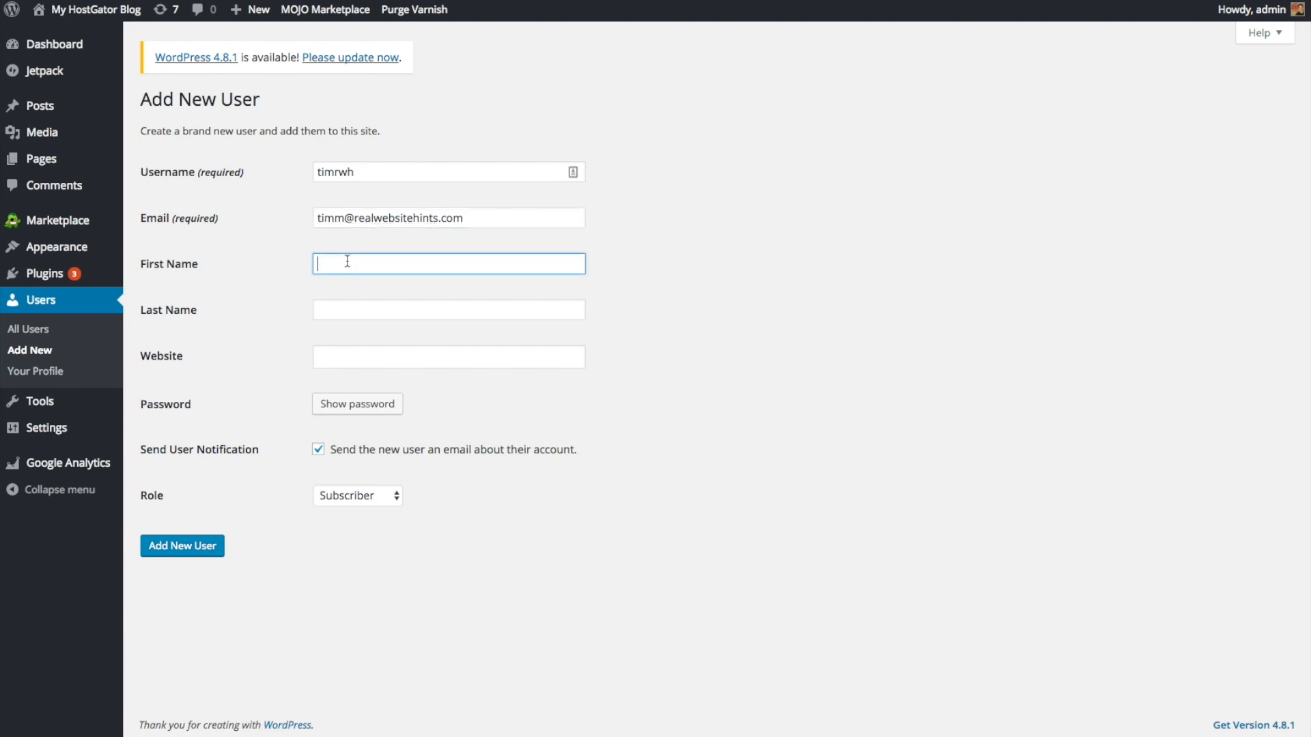
pyautogui.press('Tab')
pyautogui.press('Tab')
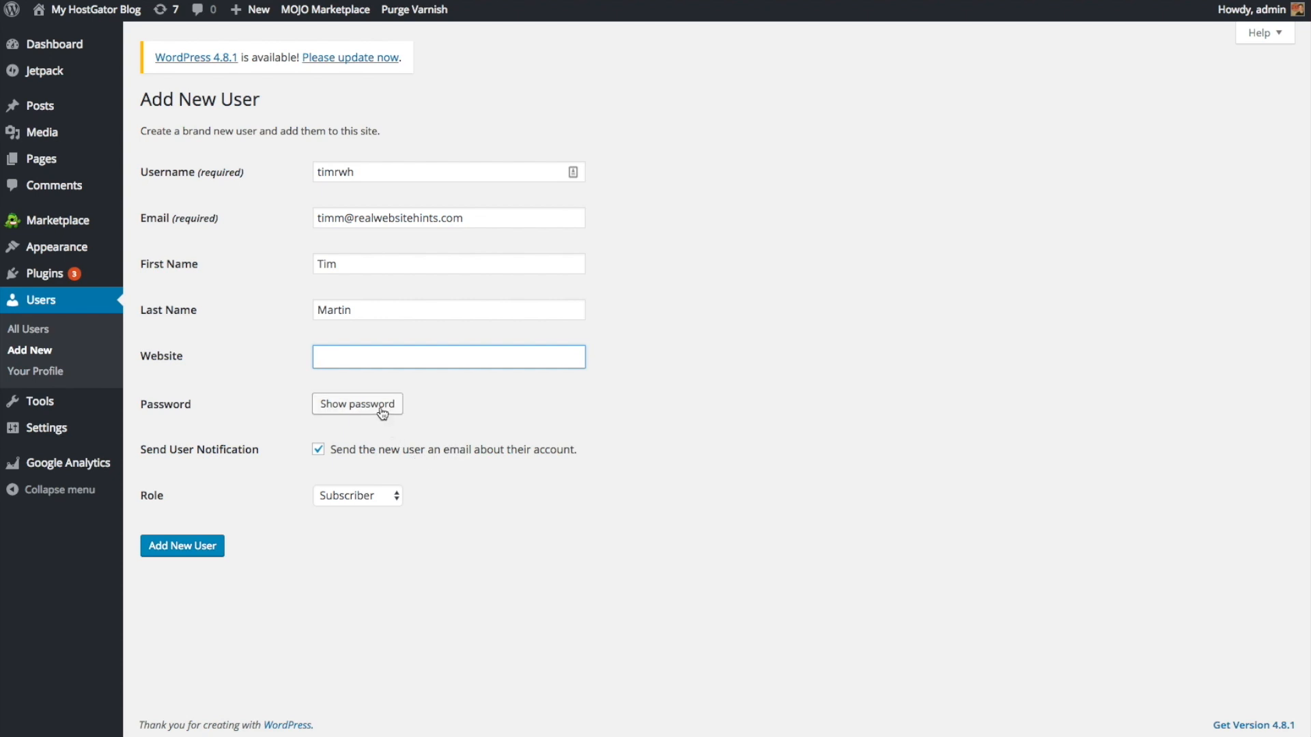
# Step: Give the user the Administrator role with a generated password and create the account
pyautogui.click(395, 500)
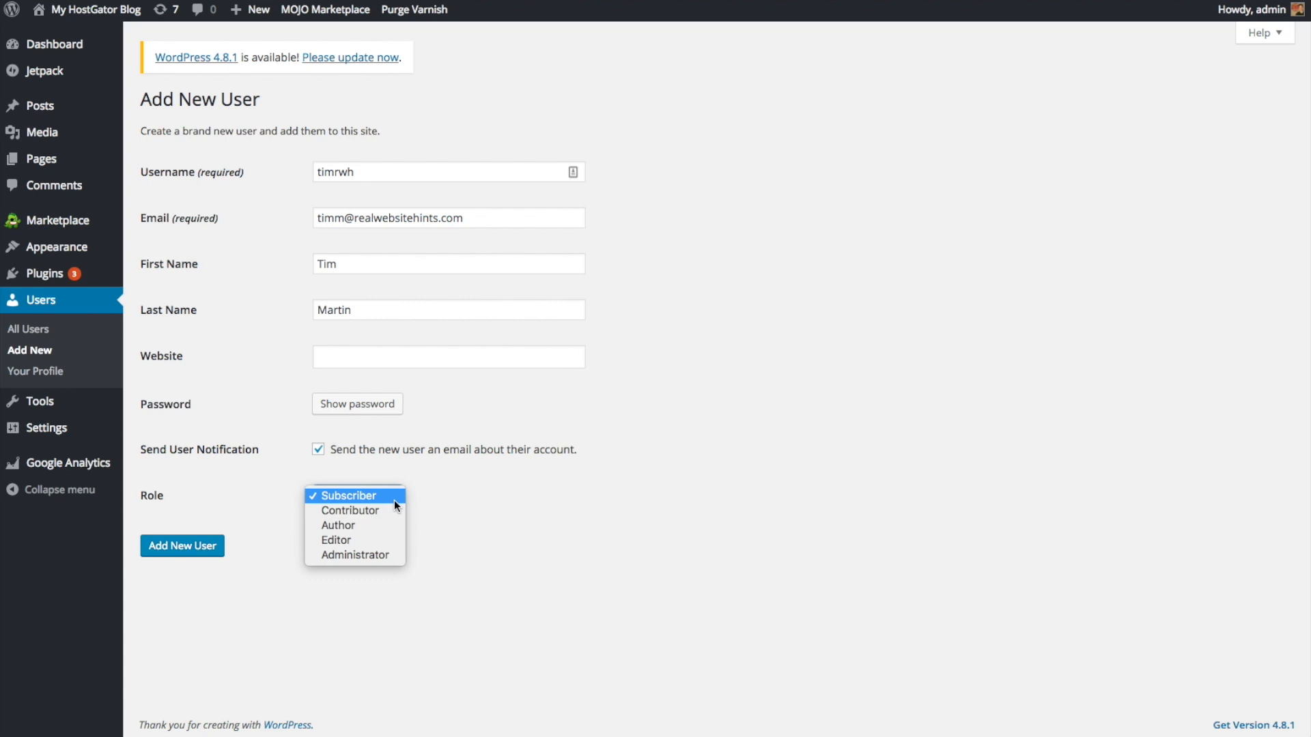
pyautogui.click(374, 559)
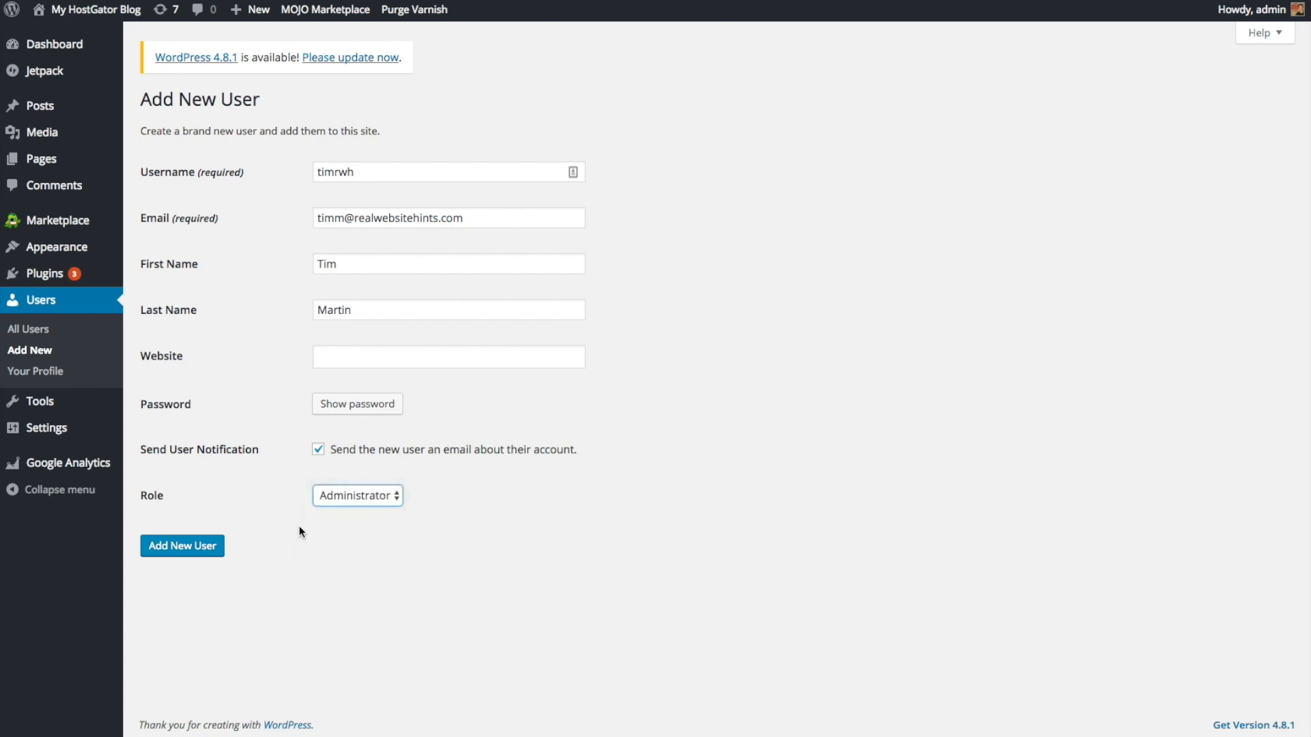
pyautogui.click(366, 410)
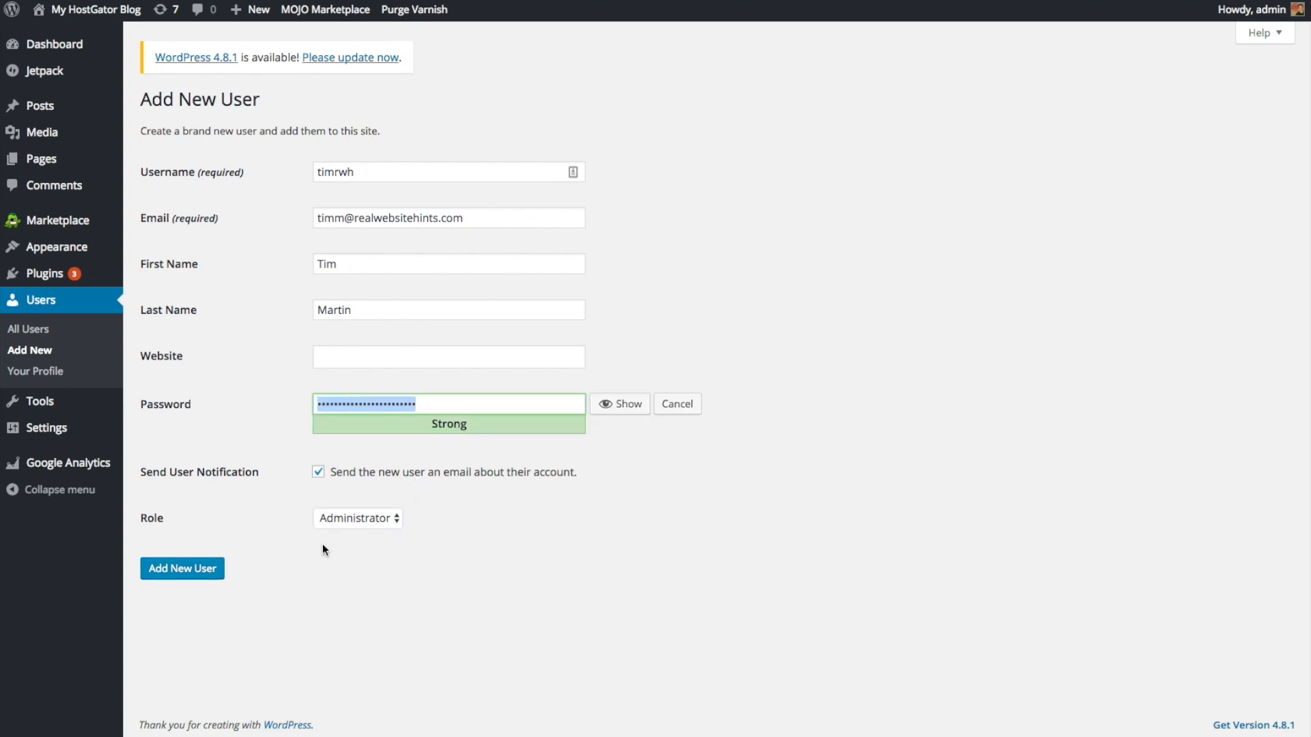
pyautogui.click(193, 571)
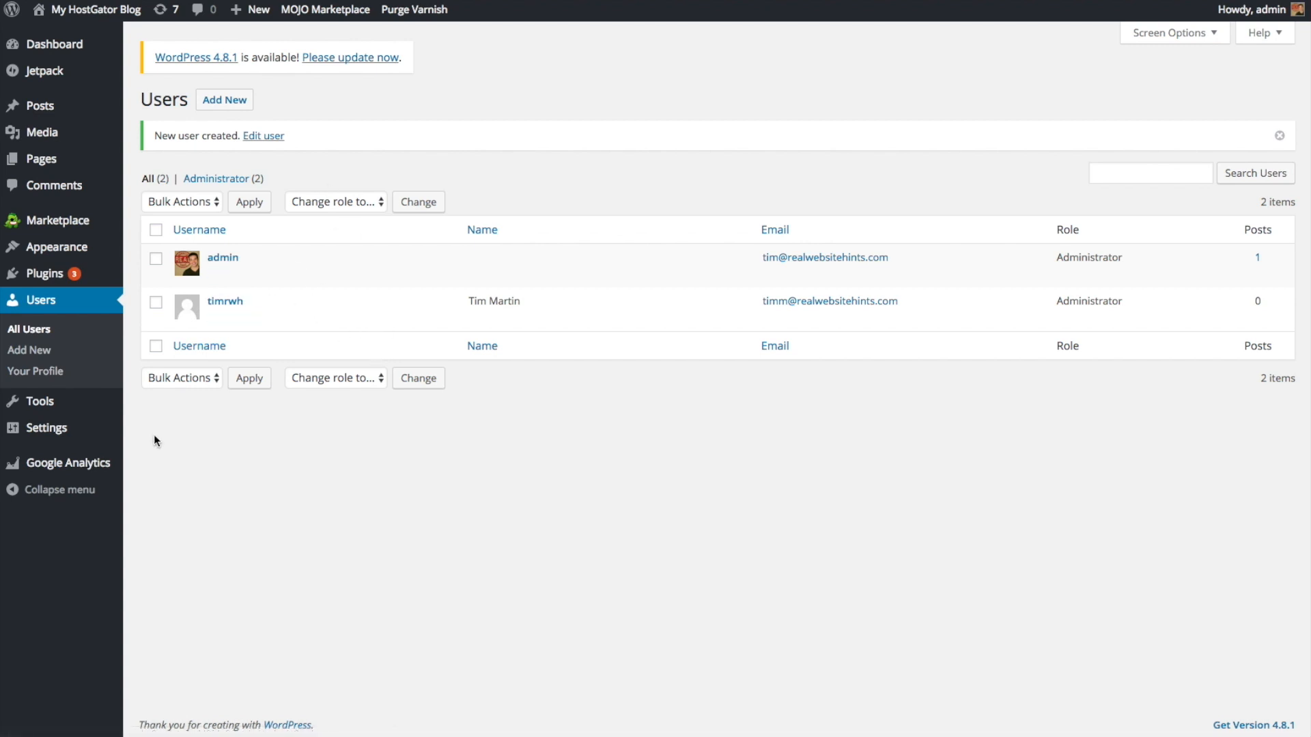
pyautogui.moveTo(70, 223)
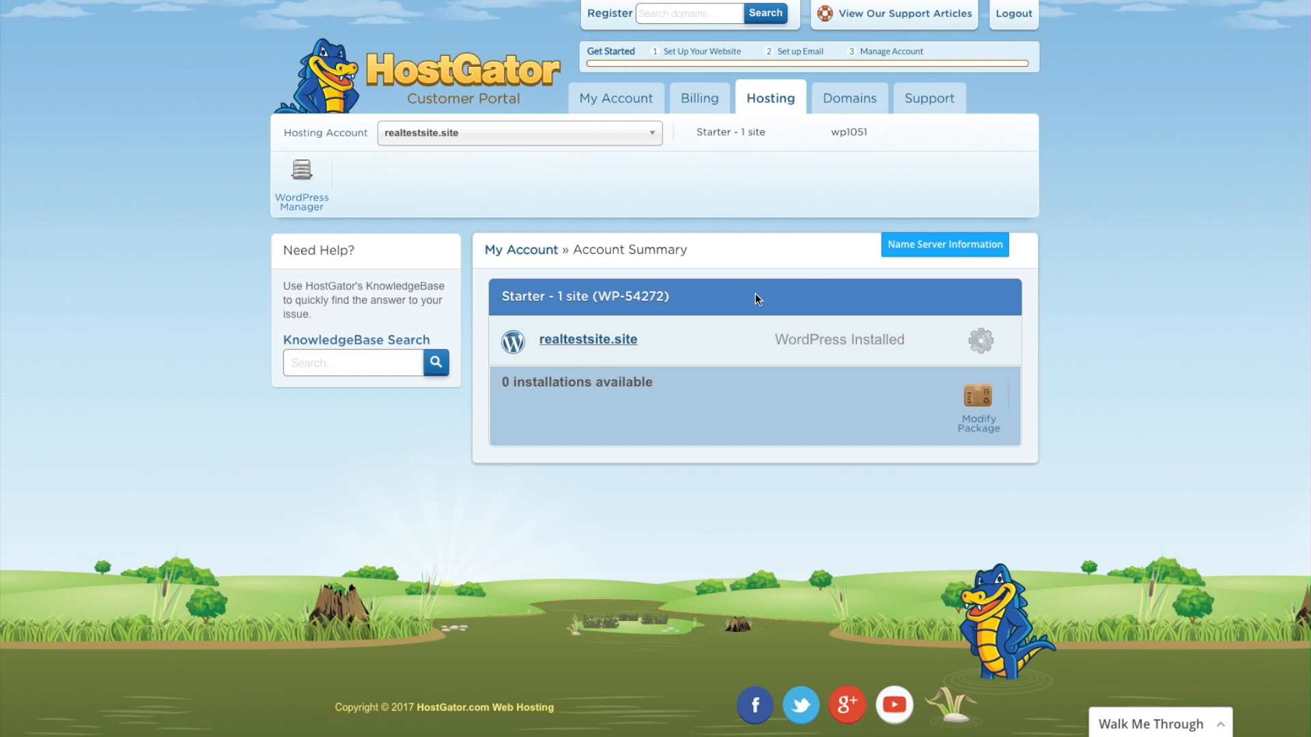
# Step: Reopen realtestsite.site's WordPress admin from the HostGator Hosting tab
pyautogui.click(595, 341)
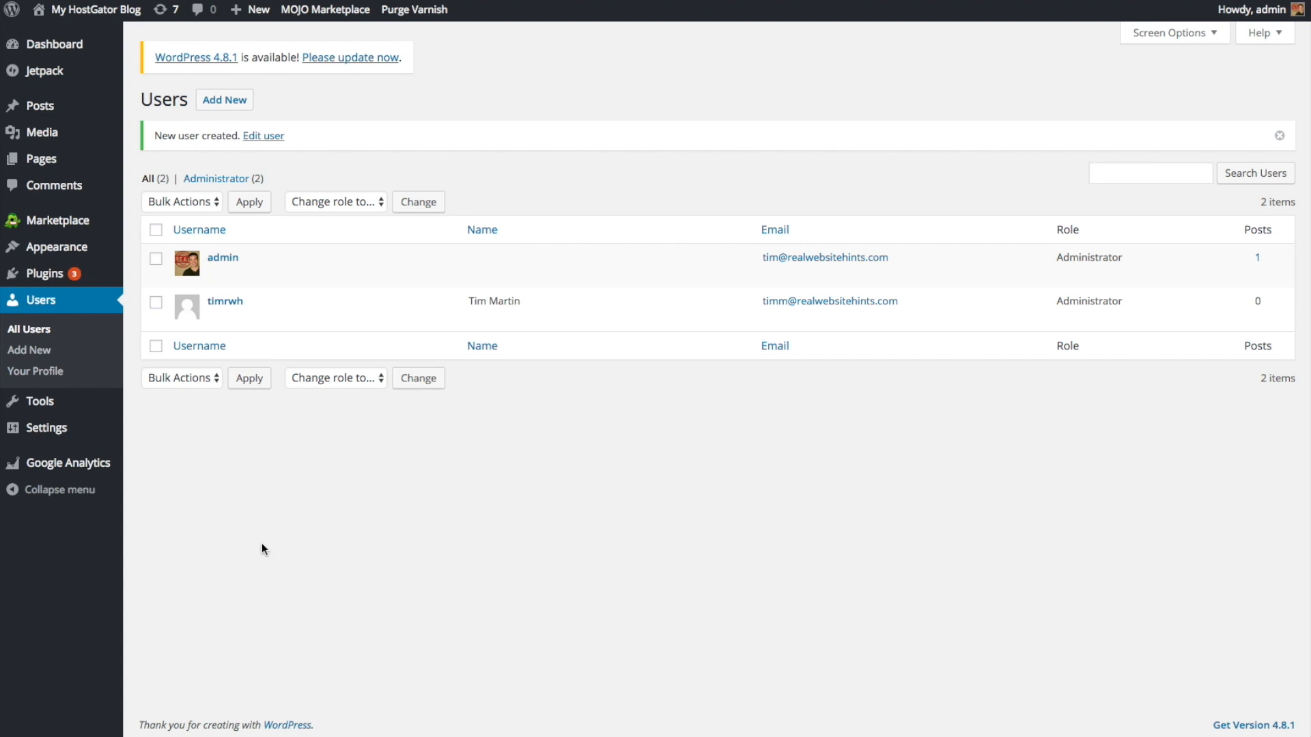
# Step: Go to the Jetpack 3.5.3 page offering to connect a WordPress.com account
pyautogui.click(68, 78)
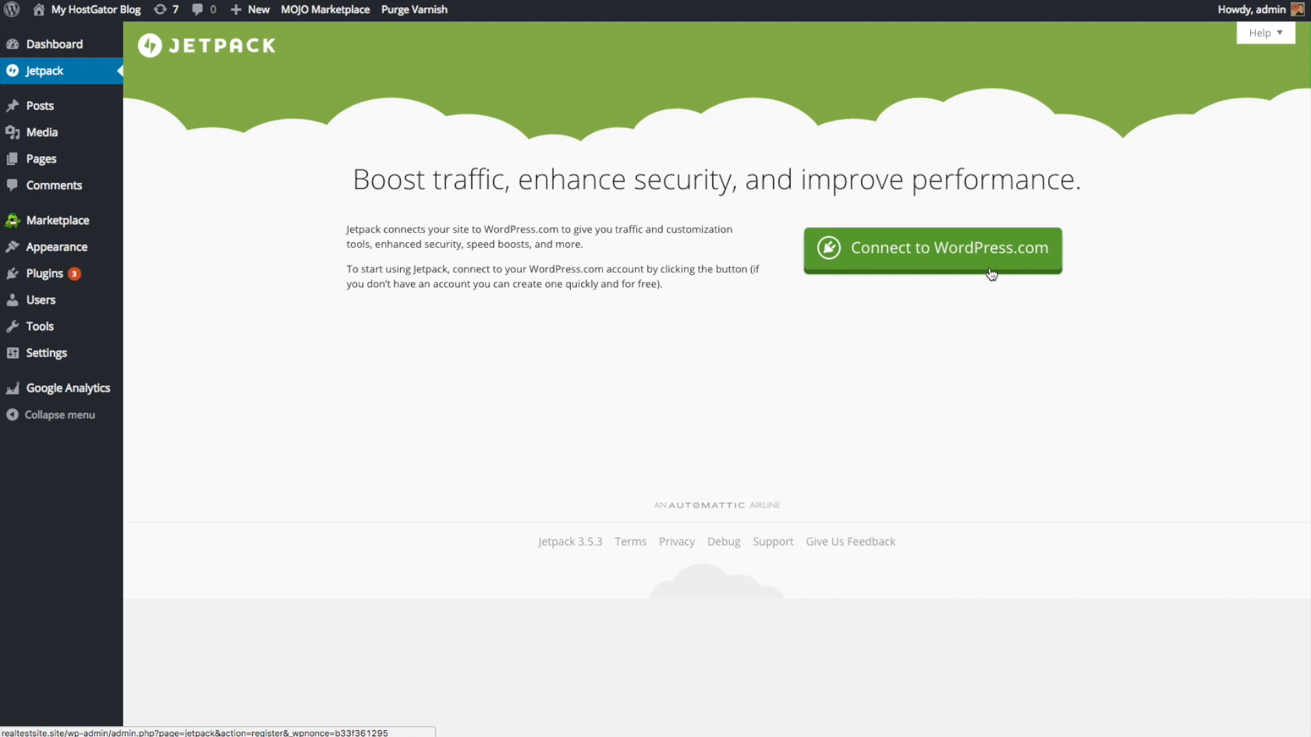
pyautogui.moveTo(85, 133)
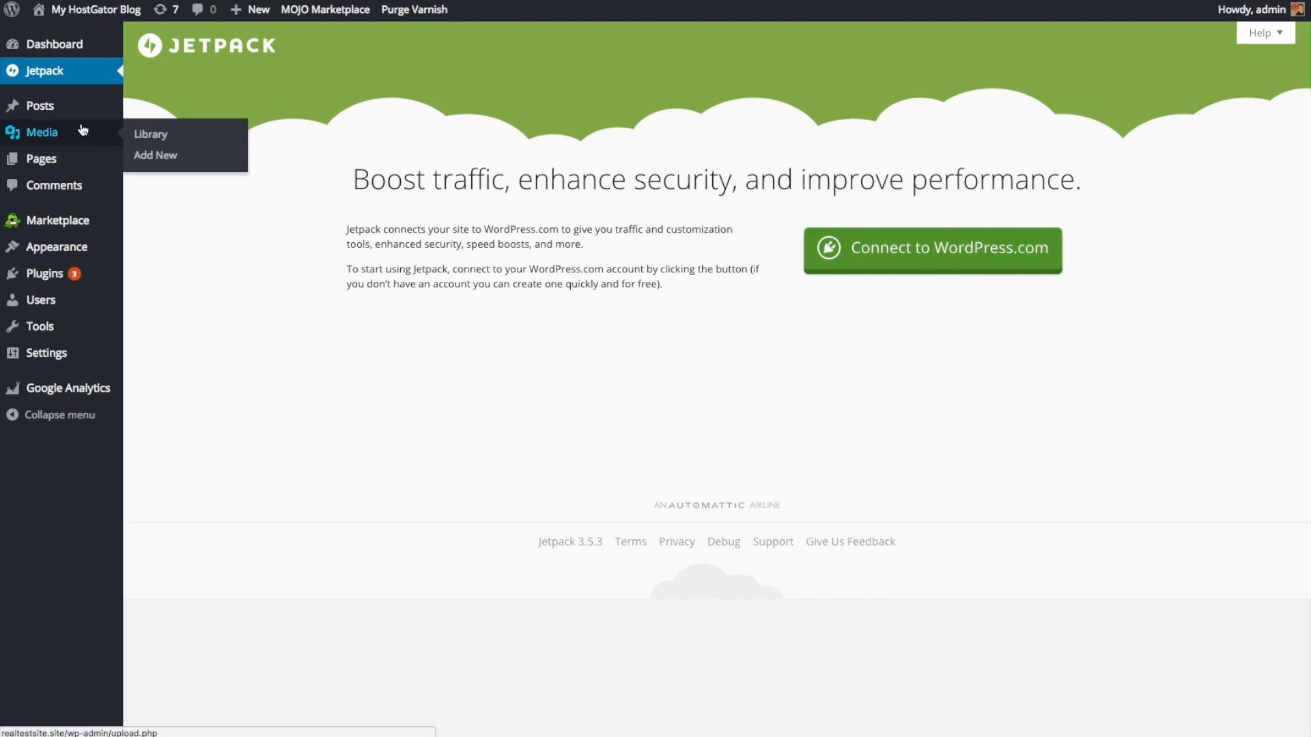
# Step: Move the 'Hello world!' post to the Trash
pyautogui.click(90, 113)
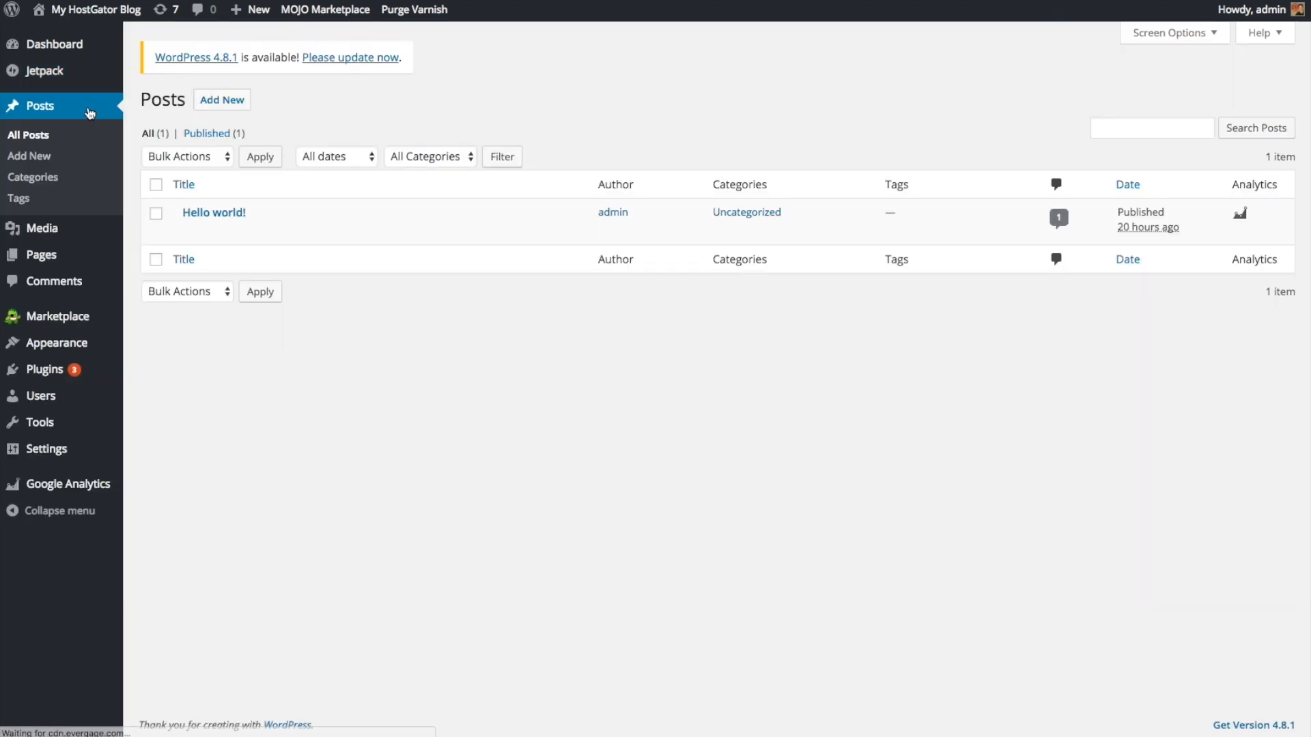
pyautogui.moveTo(219, 229)
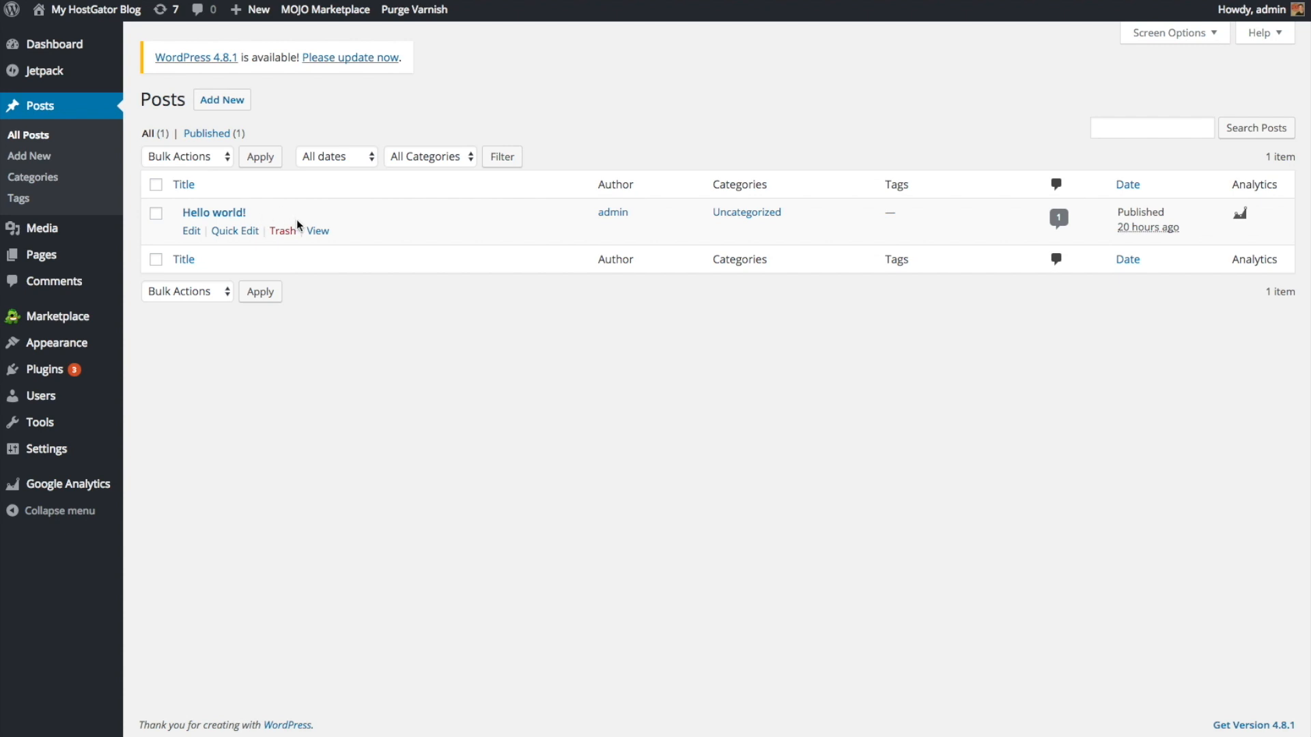
pyautogui.click(288, 232)
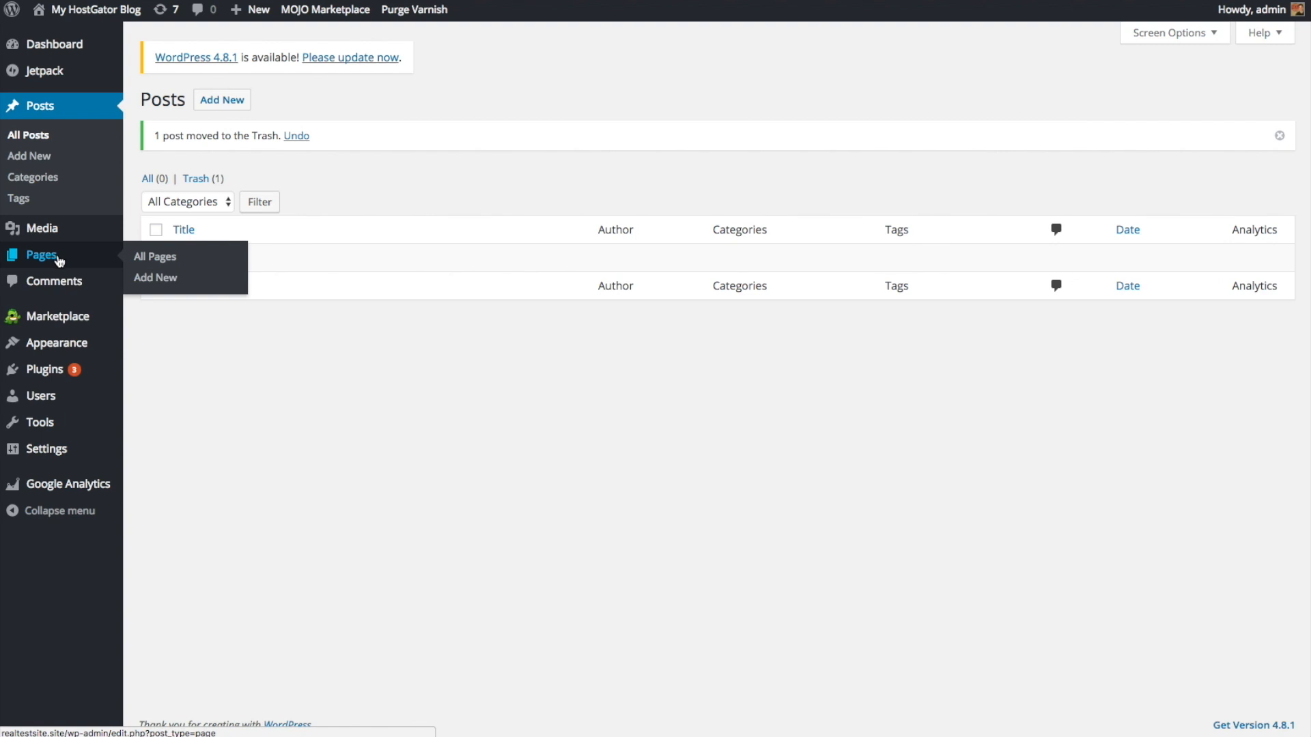
# Step: Move the 'Sample Page' to the Trash
pyautogui.click(57, 259)
pyautogui.click(156, 213)
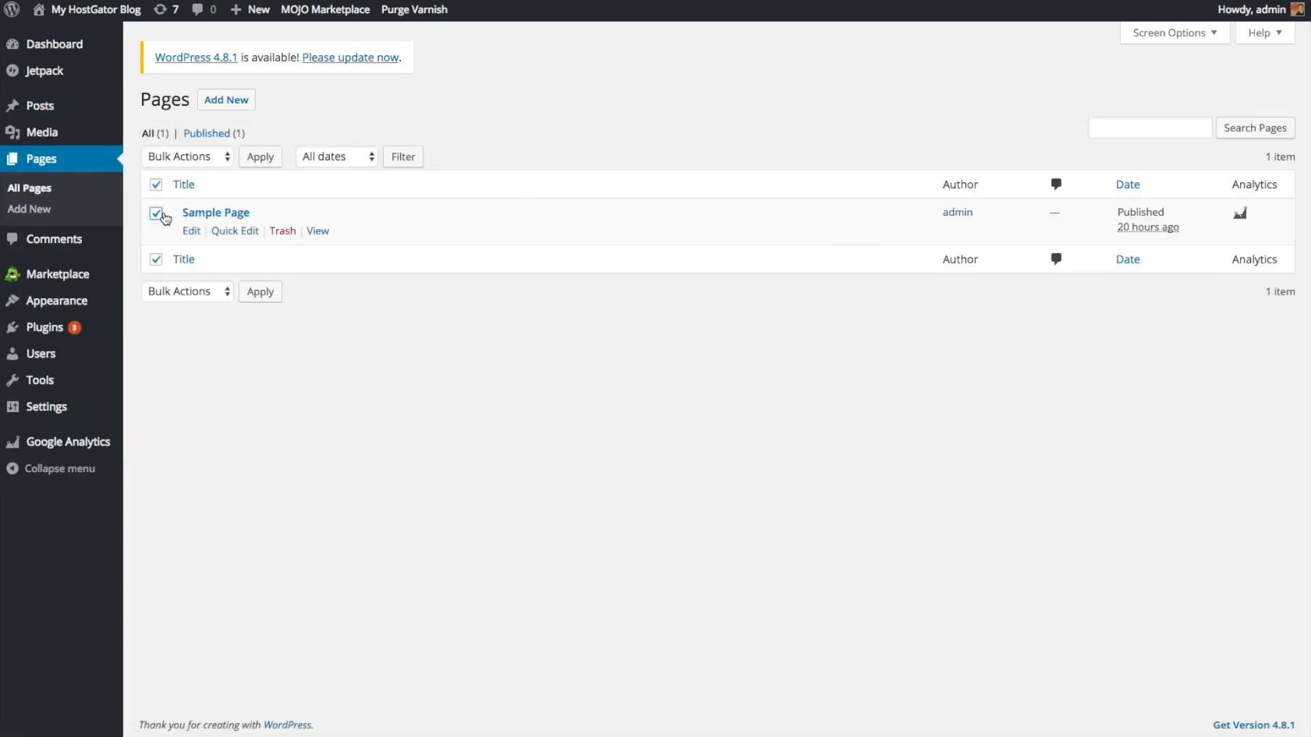
pyautogui.click(288, 235)
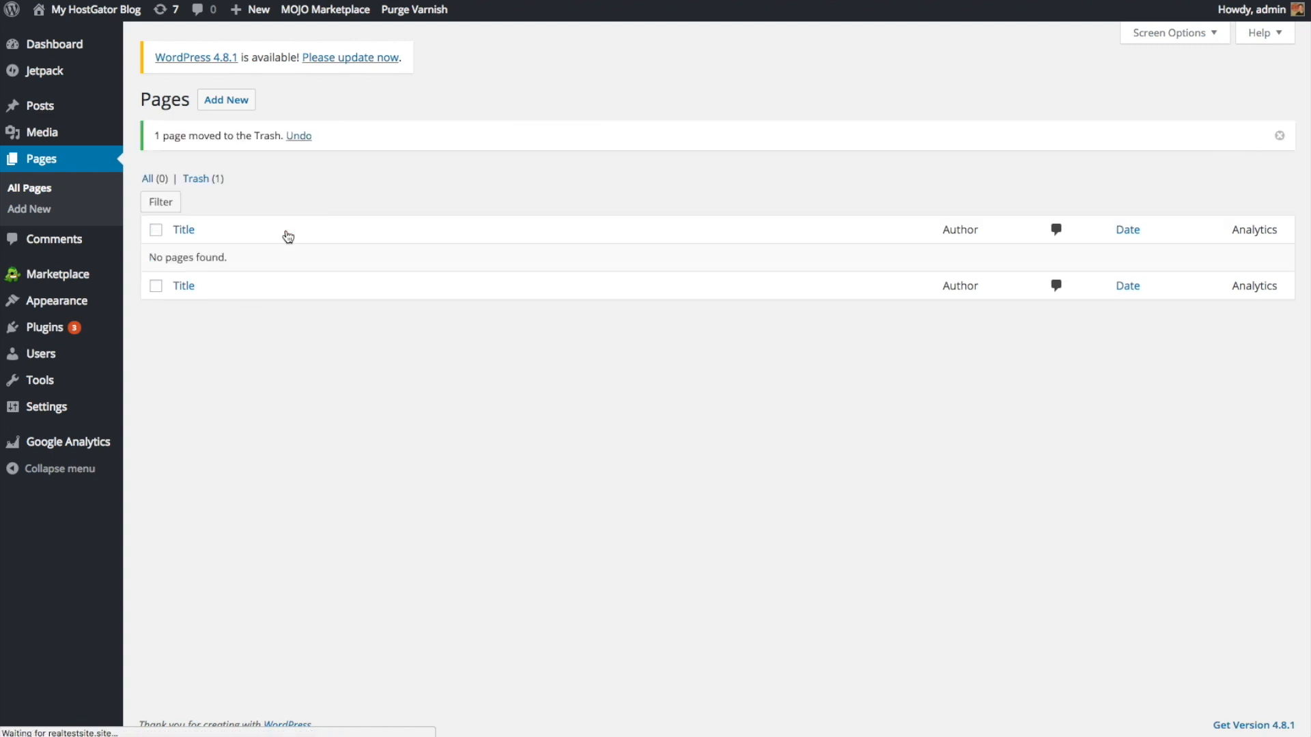
pyautogui.moveTo(35, 301)
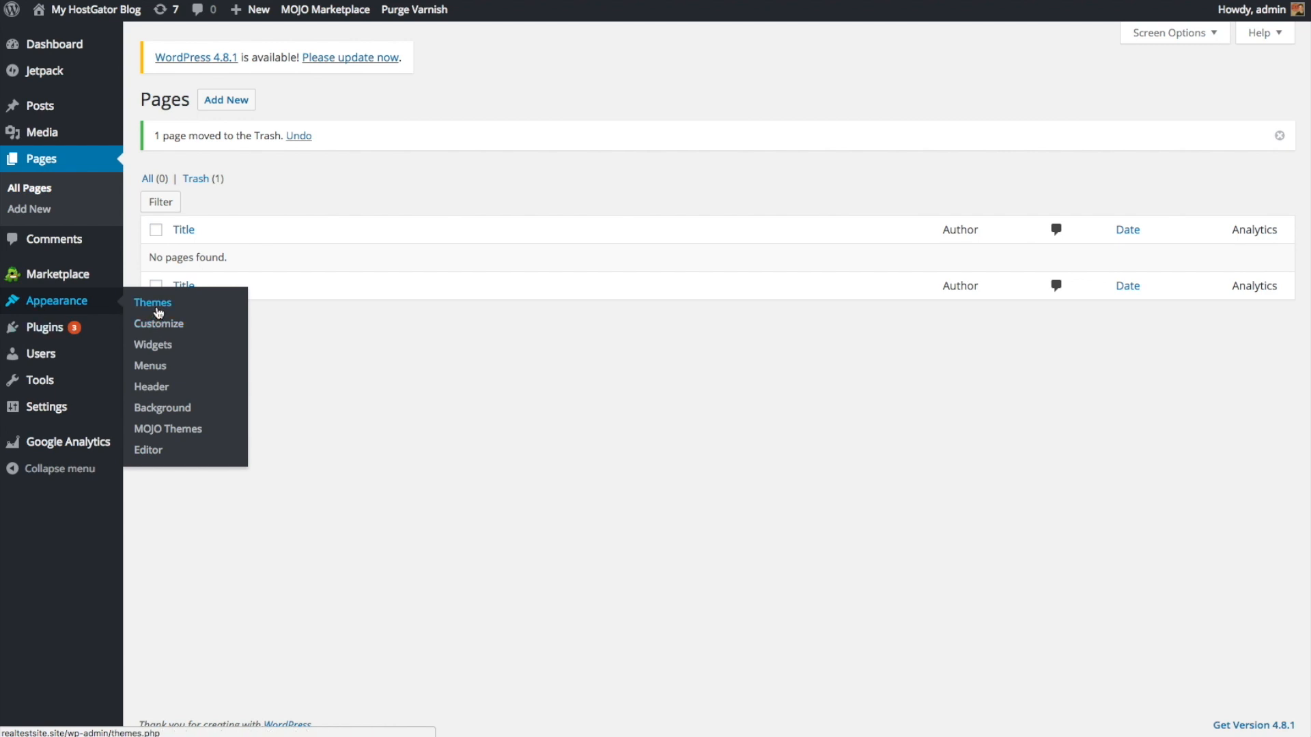
# Step: Review the three installed themes awaiting updates, then go to Installed Plugins
pyautogui.click(159, 311)
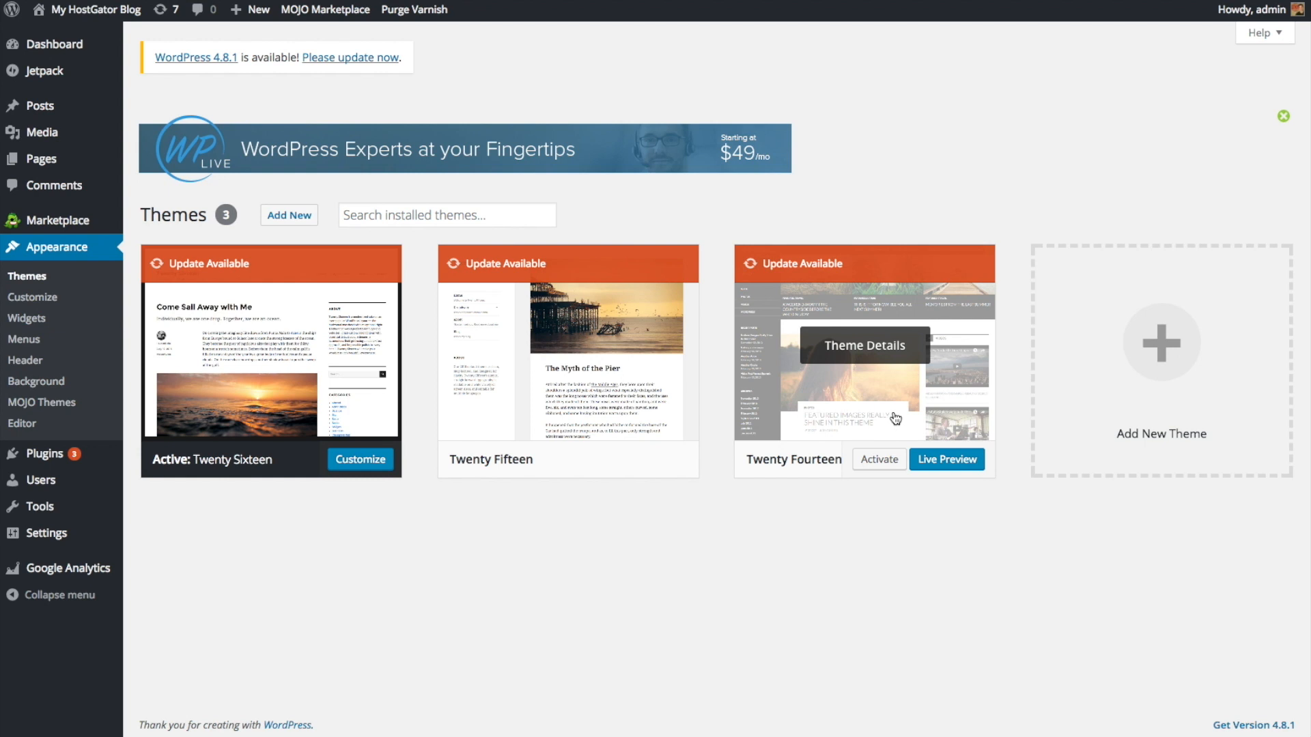
pyautogui.click(47, 458)
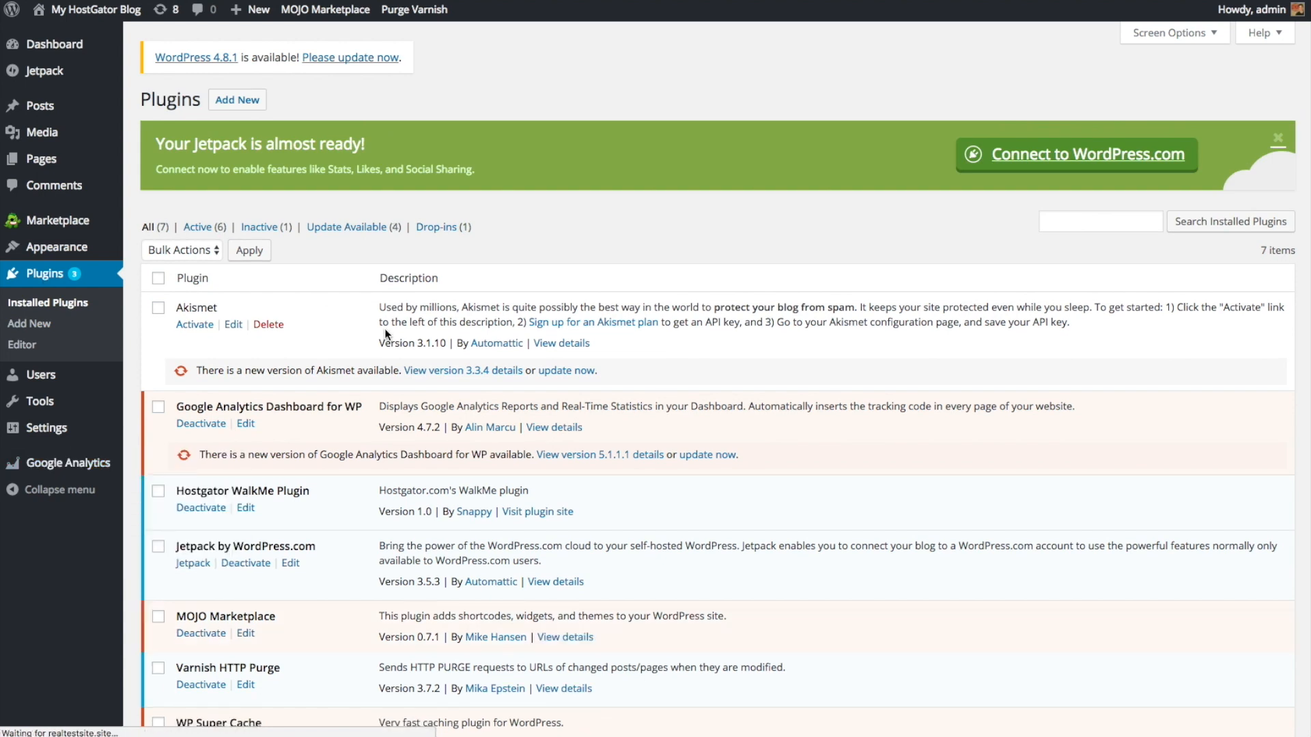
# Step: Scroll the plugins list, noting updates for Akismet 3.3.4, Google Analytics Dashboard 5.1.1.1 and WP Super Cache 1.5.3
pyautogui.scroll(-1, 337, 353)
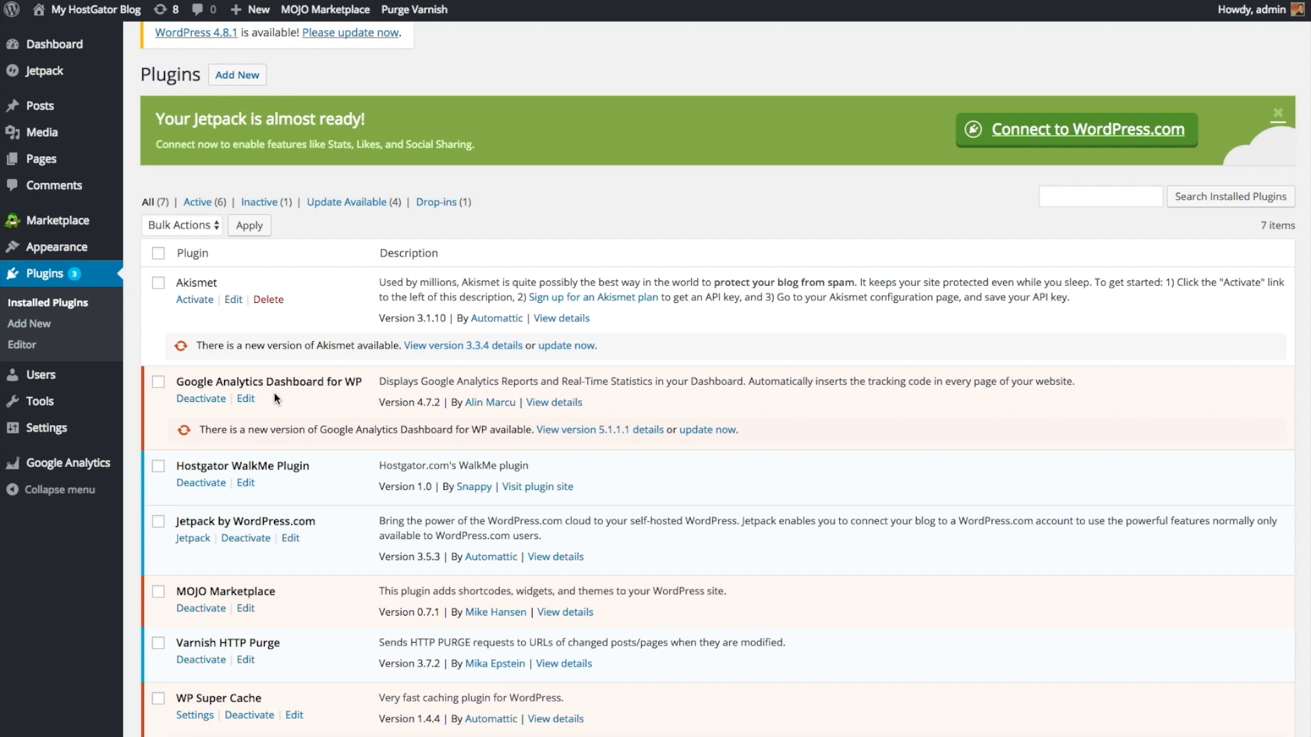
pyautogui.scroll(-1, 273, 392)
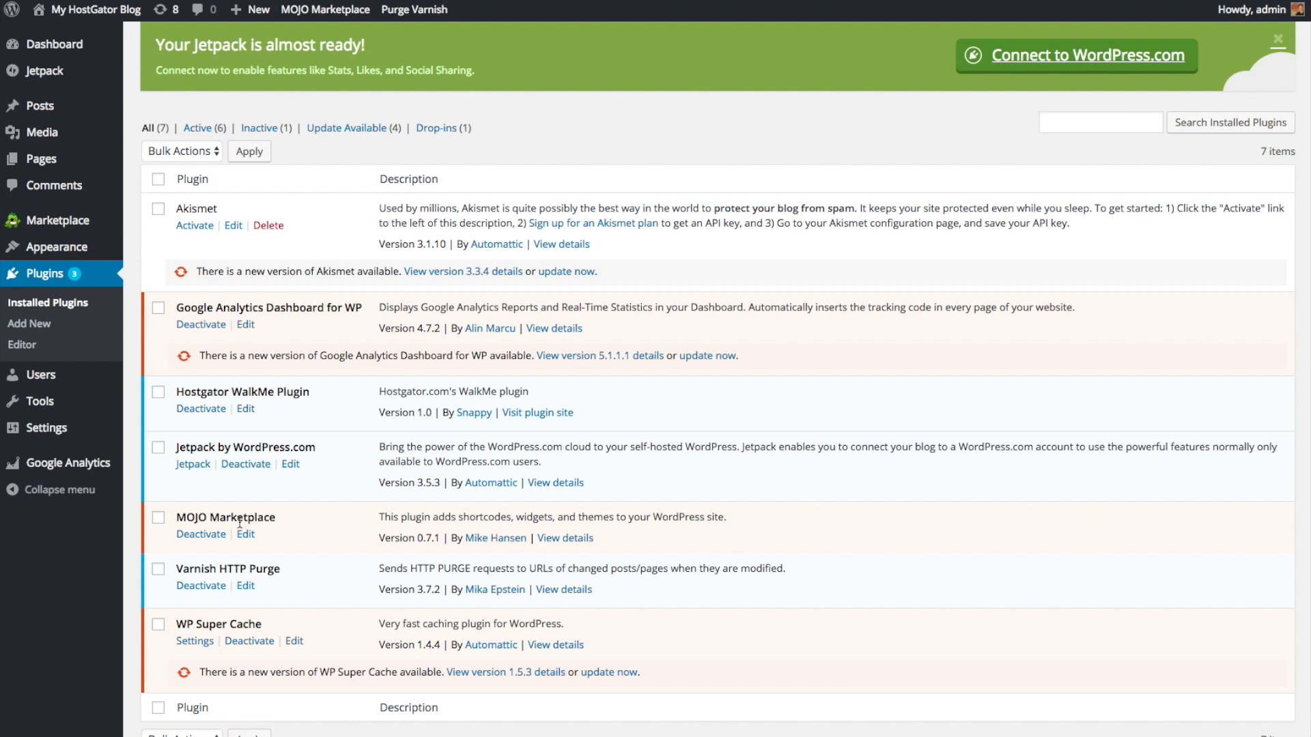
# Step: Deactivate MOJO Marketplace and delete it, confirming removal of its files
pyautogui.click(212, 536)
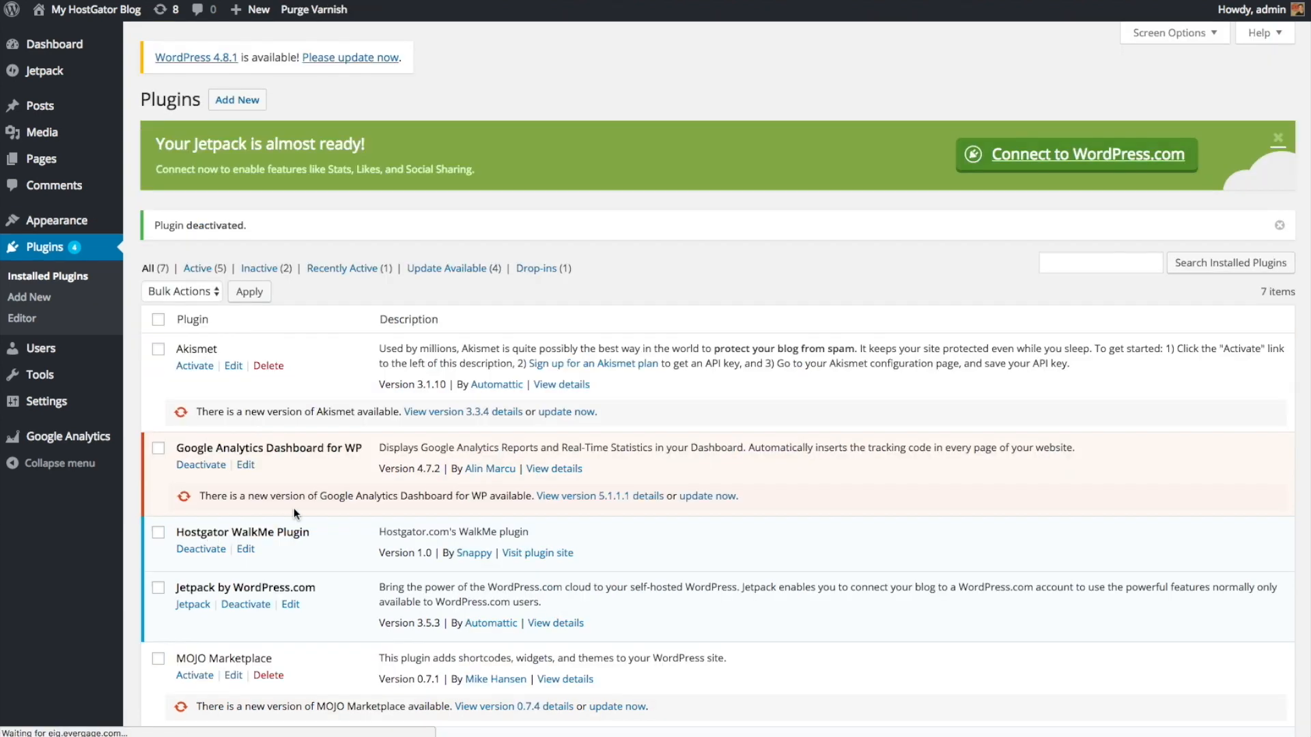
pyautogui.scroll(-3, 297, 512)
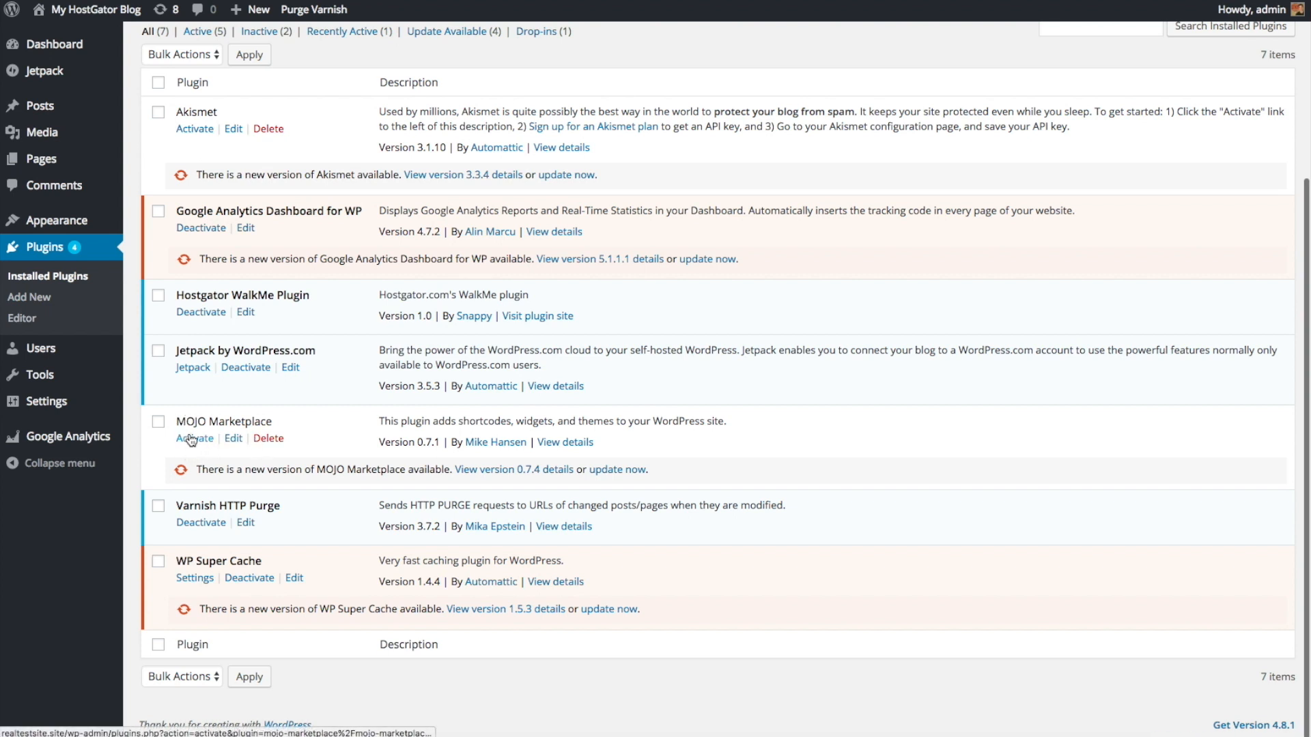
pyautogui.click(266, 442)
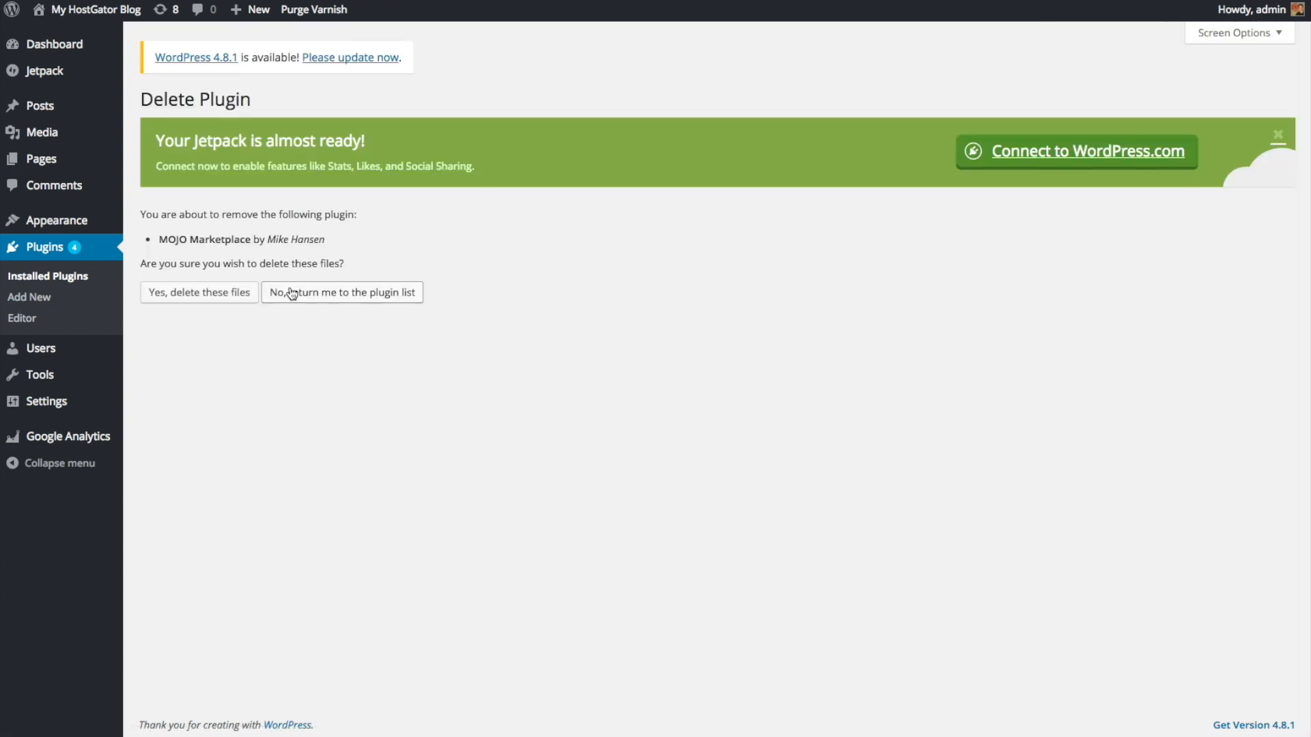
pyautogui.click(230, 296)
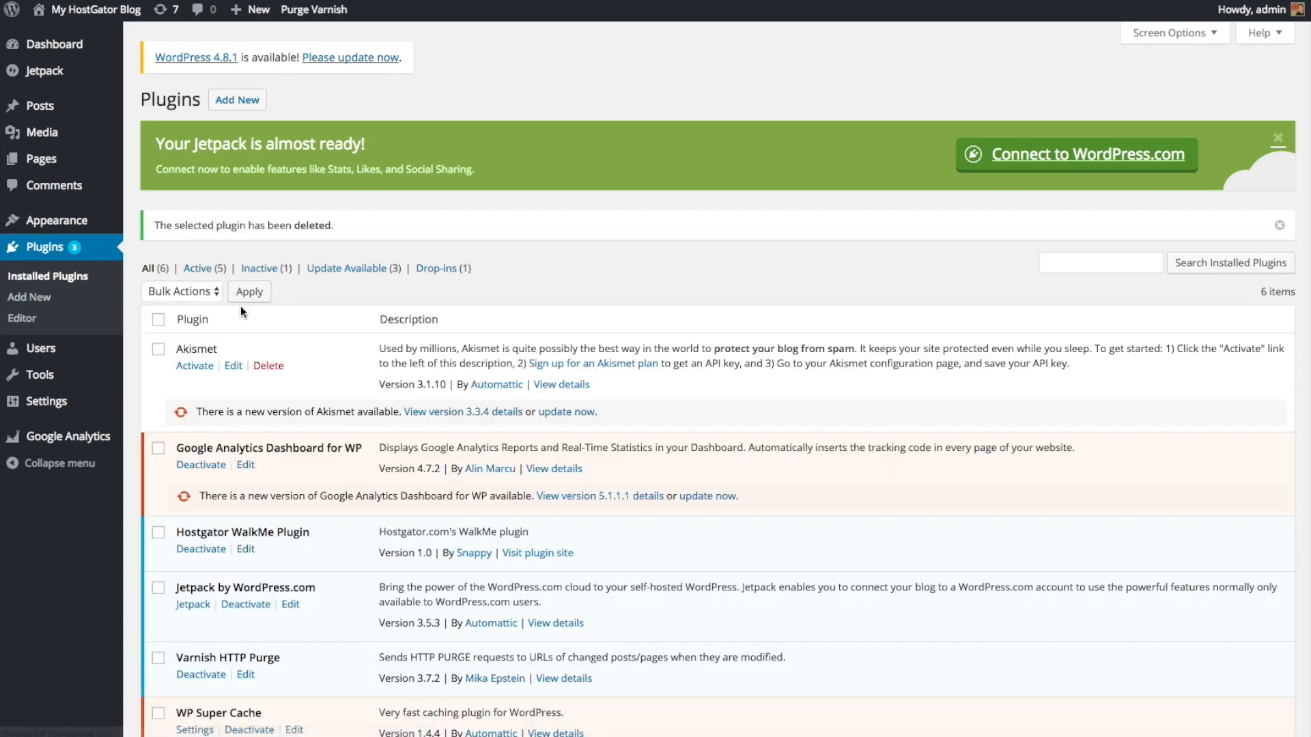
pyautogui.scroll(-3, 307, 417)
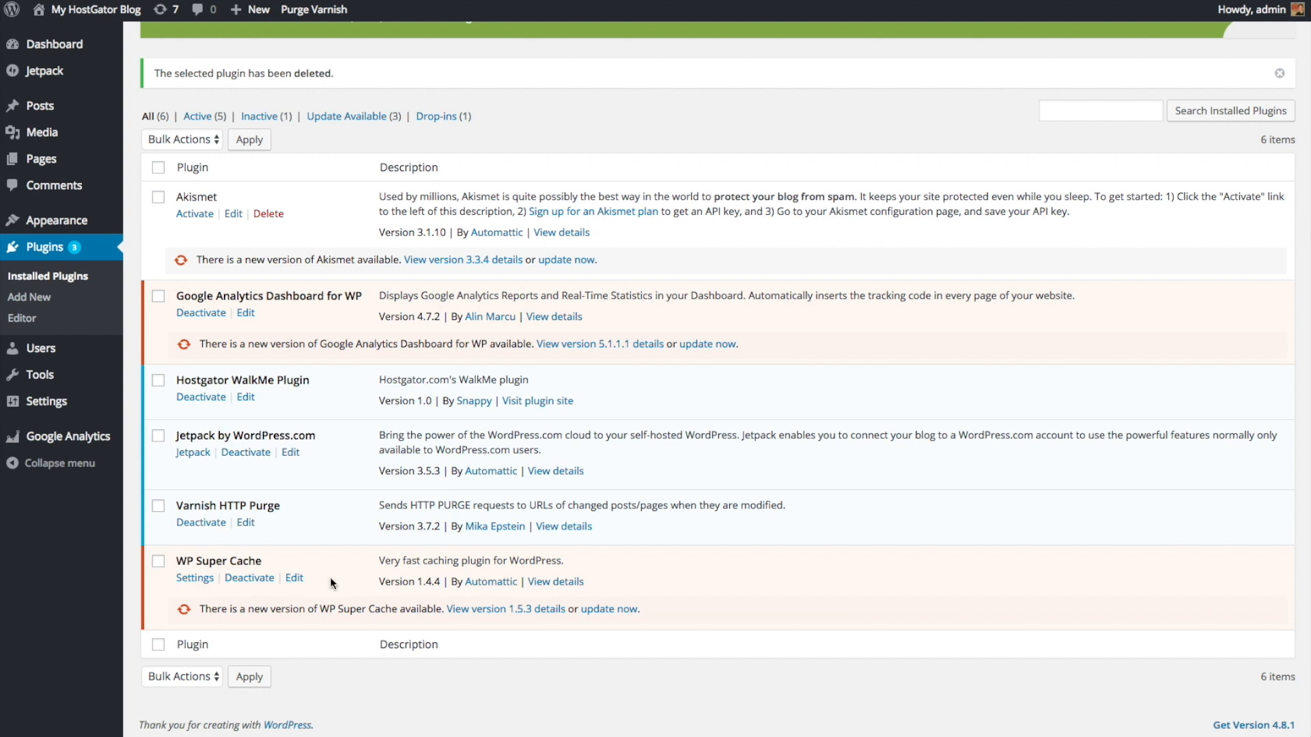
# Step: Go to Settings > General, currently titled 'My HostGator Blog' with timezone UTC+0
pyautogui.moveTo(65, 406)
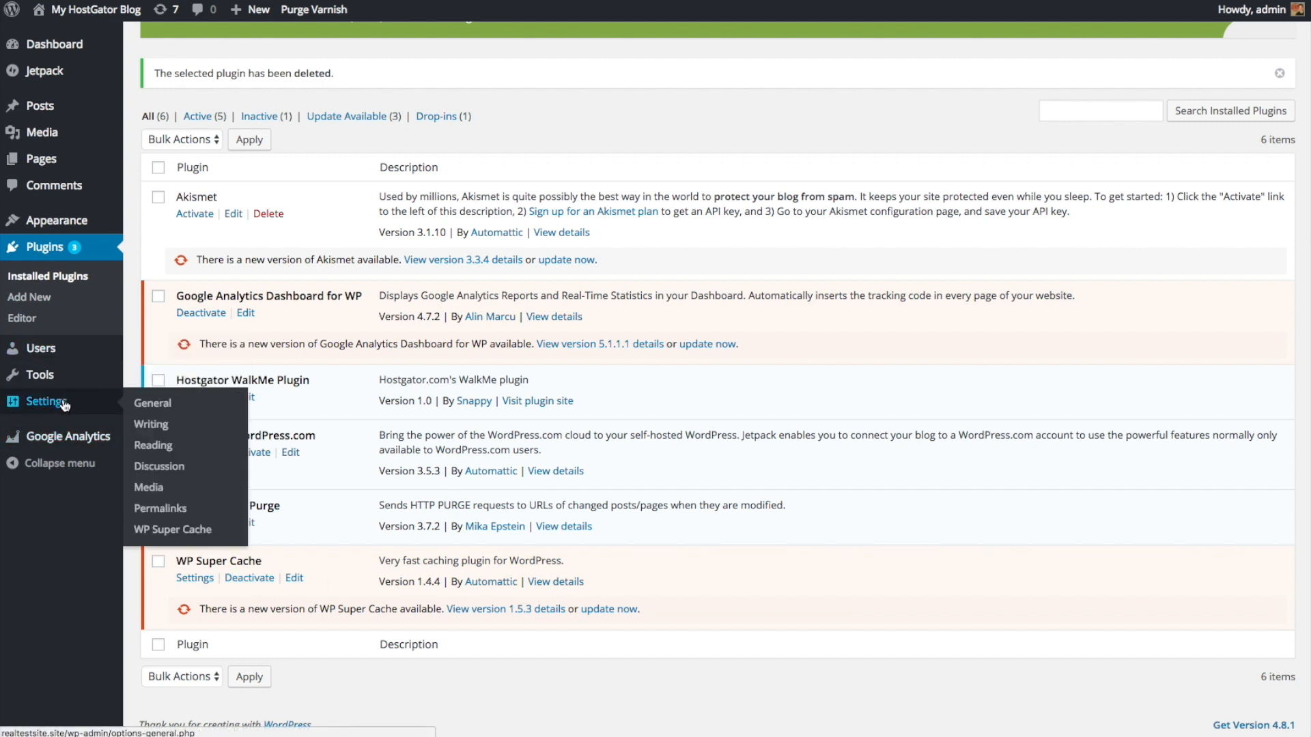
pyautogui.click(161, 406)
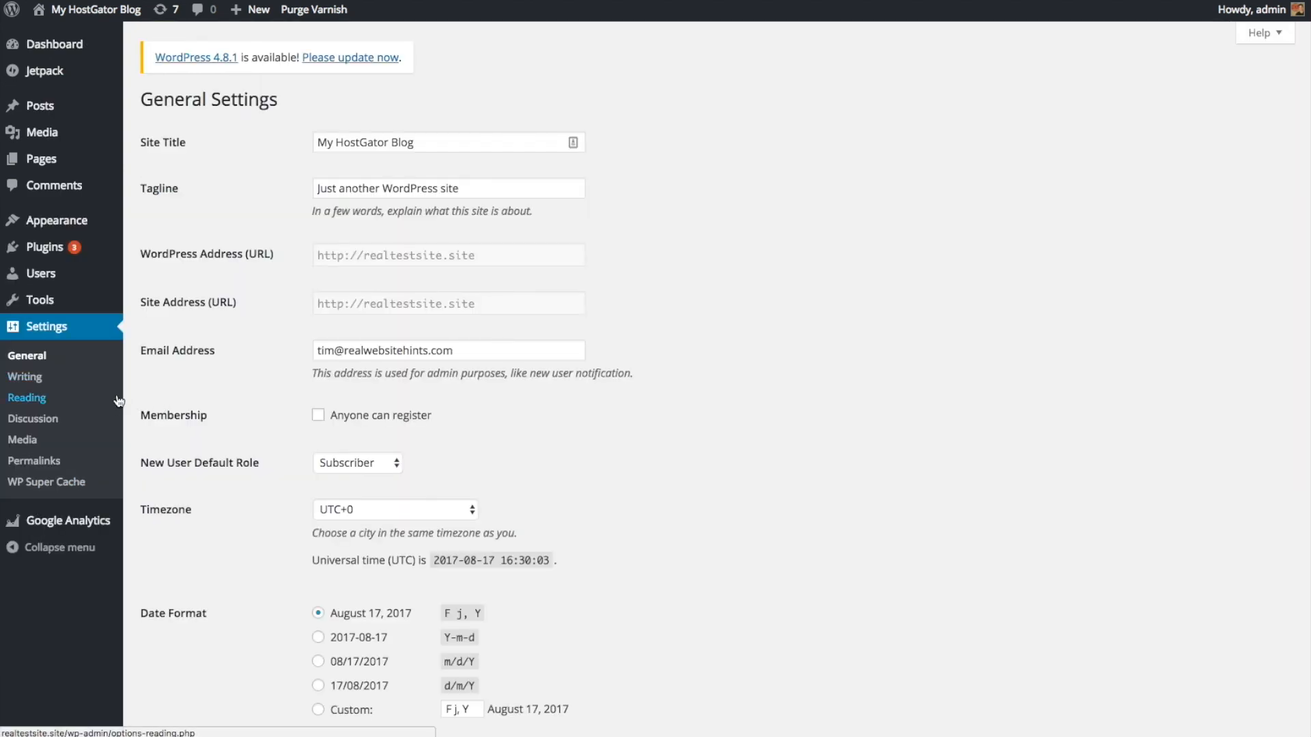
# Step: Replace the site title with 'Real Test Site Site!' and the tagline with 'Testing WordPress Installs II'
pyautogui.tripleClick(396, 143)
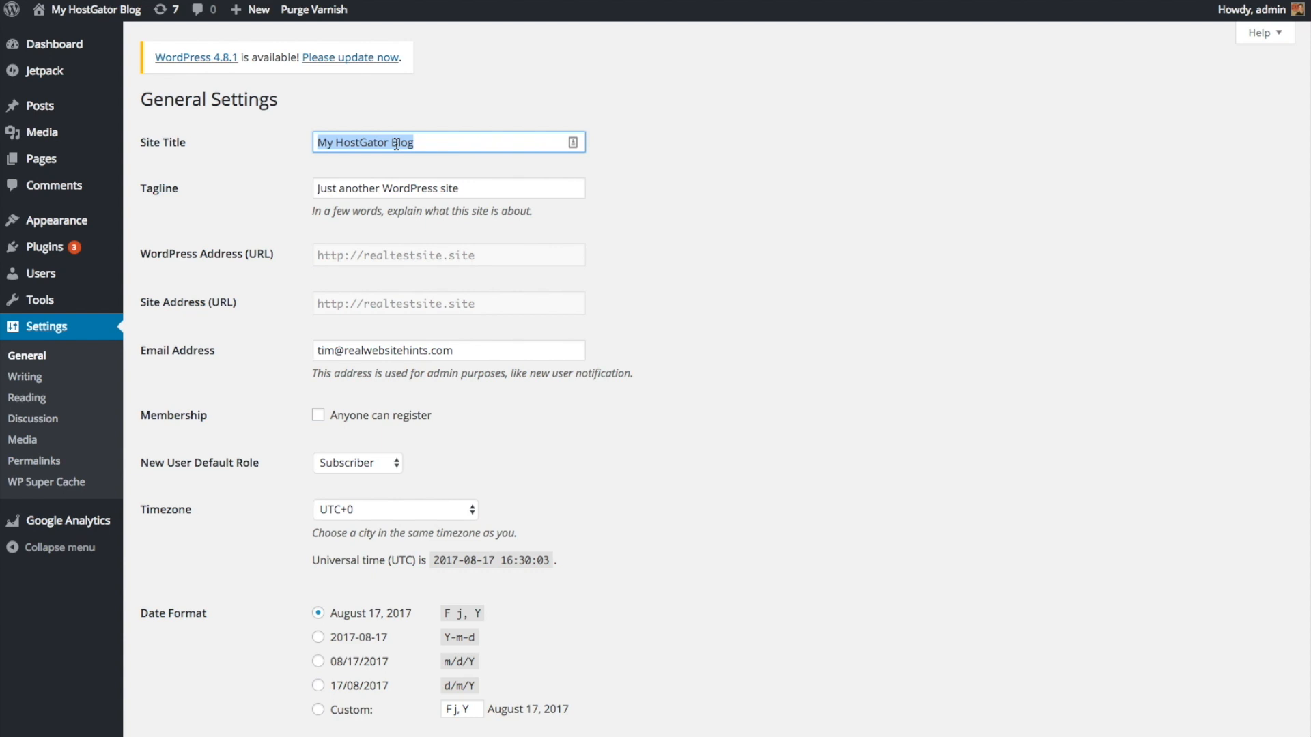
pyautogui.write('Real Test Site Site!')
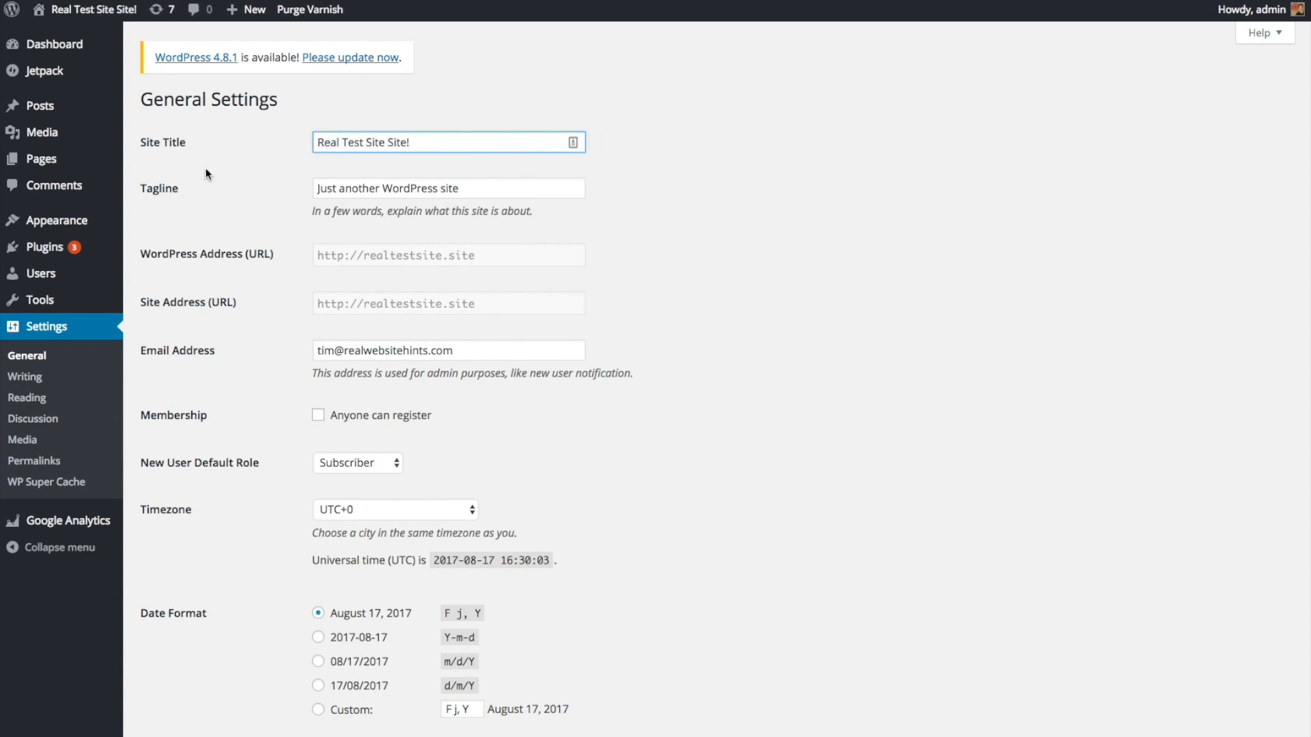
pyautogui.tripleClick(358, 187)
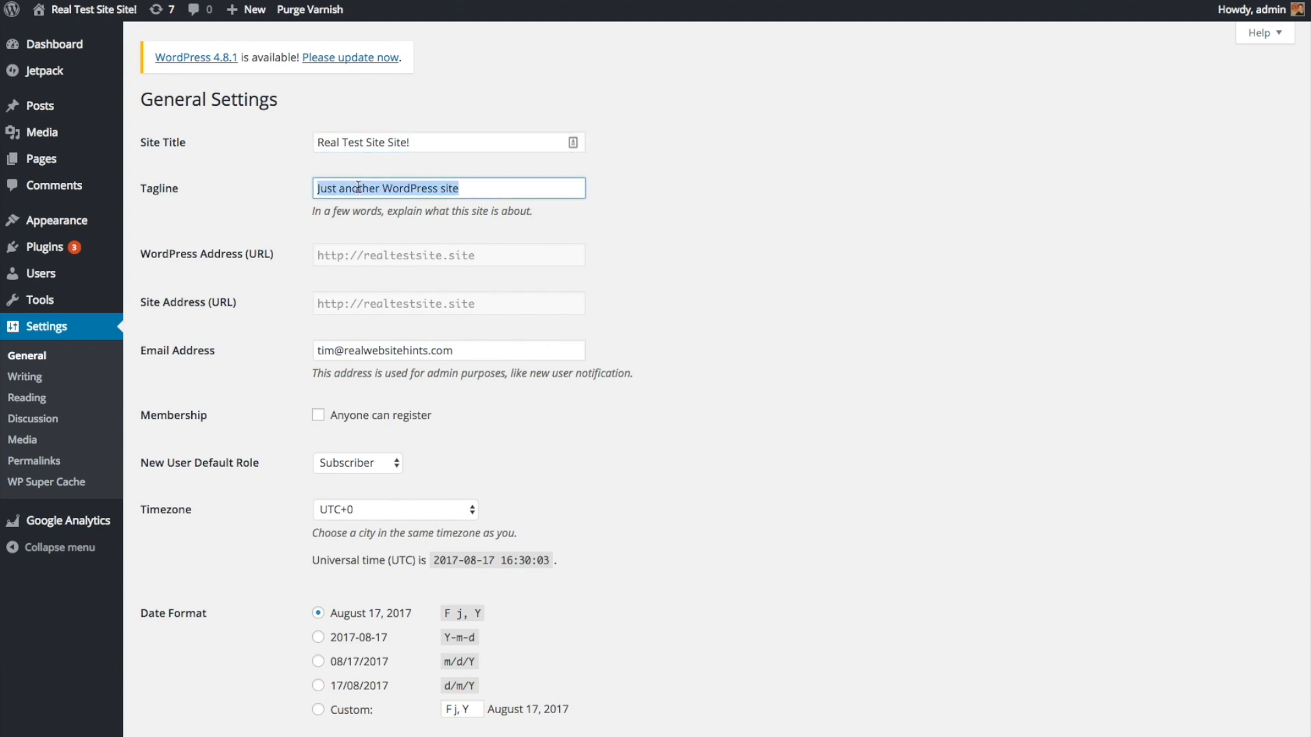
pyautogui.write('Testing WordPress Installs II')
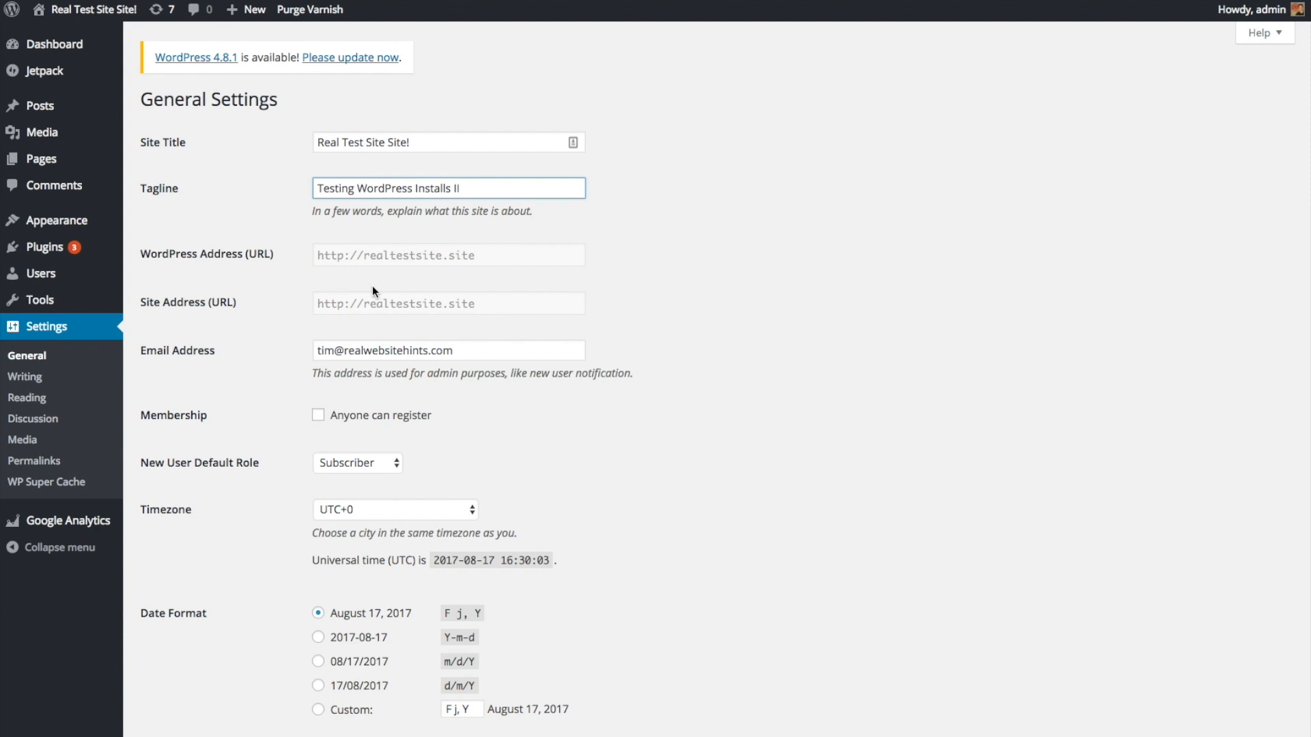
pyautogui.moveTo(352, 258); pyautogui.dragTo(351, 265)
pyautogui.click(310, 260)
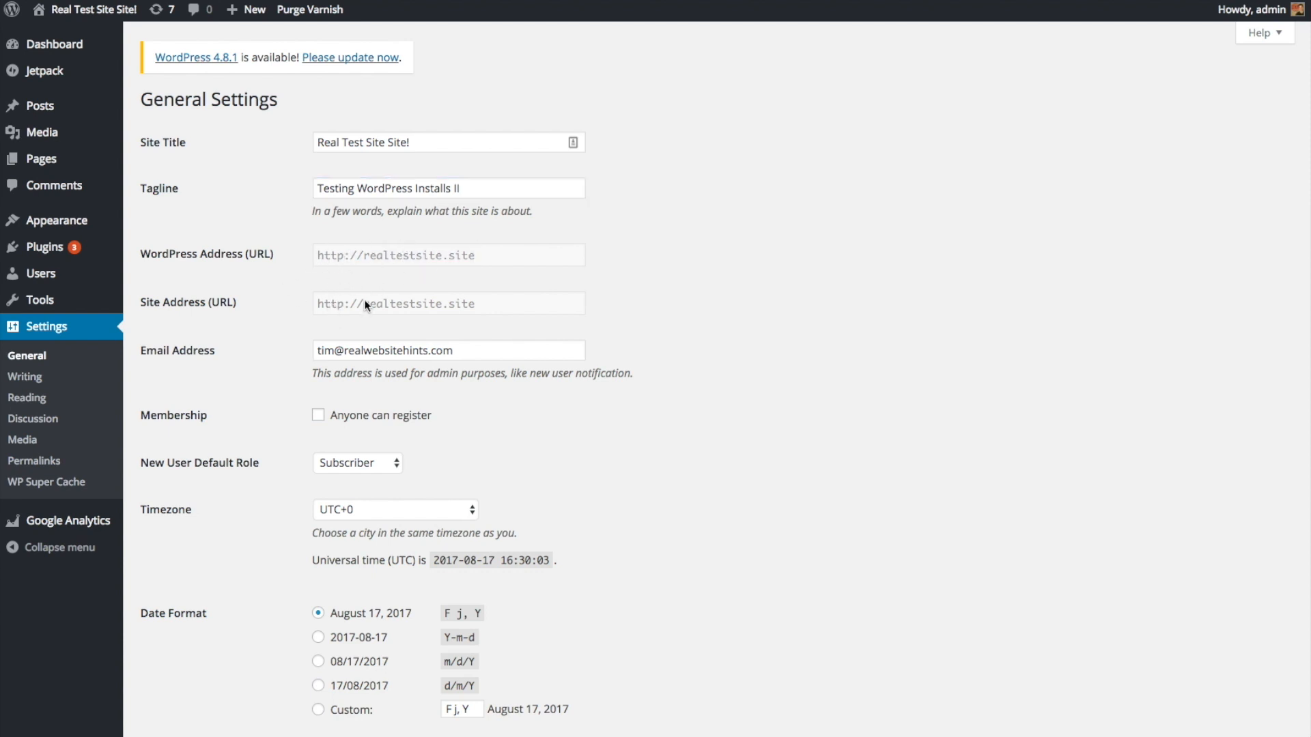
# Step: Open the Timezone dropdown and select Nauru
pyautogui.scroll(-5, 326, 305)
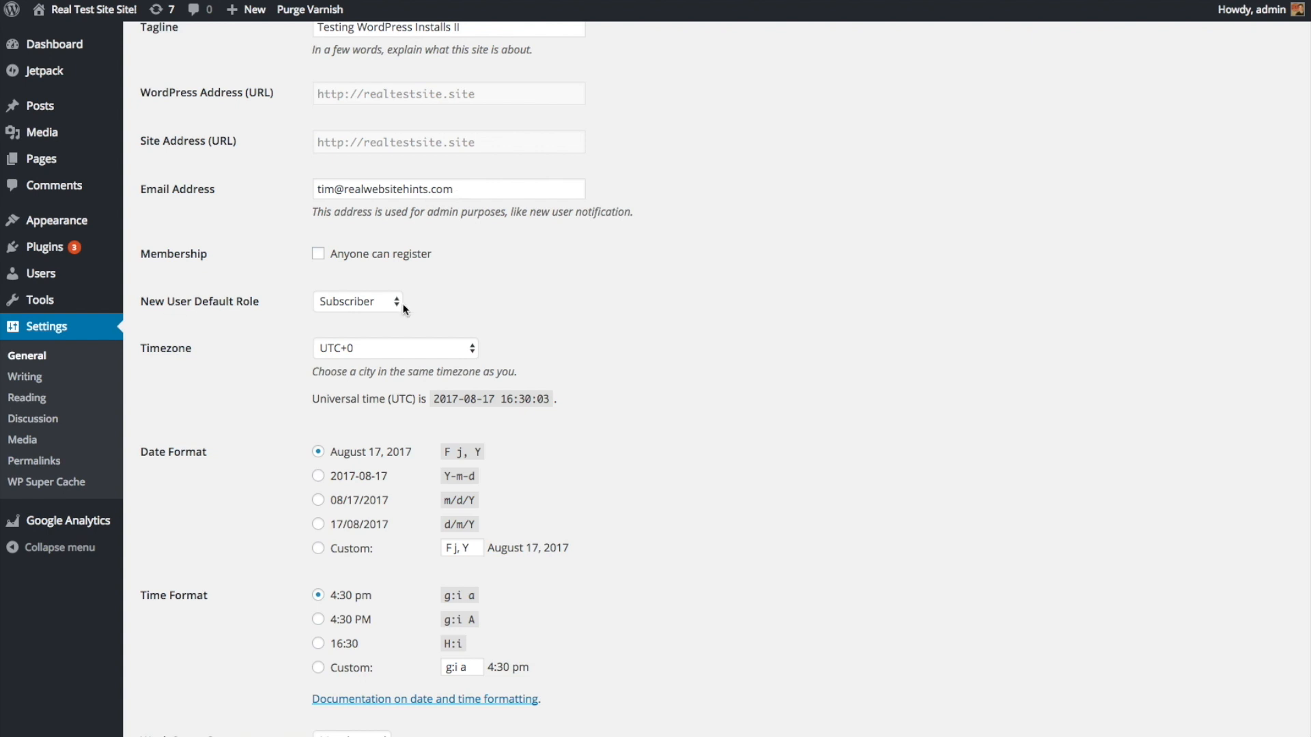
pyautogui.click(472, 348)
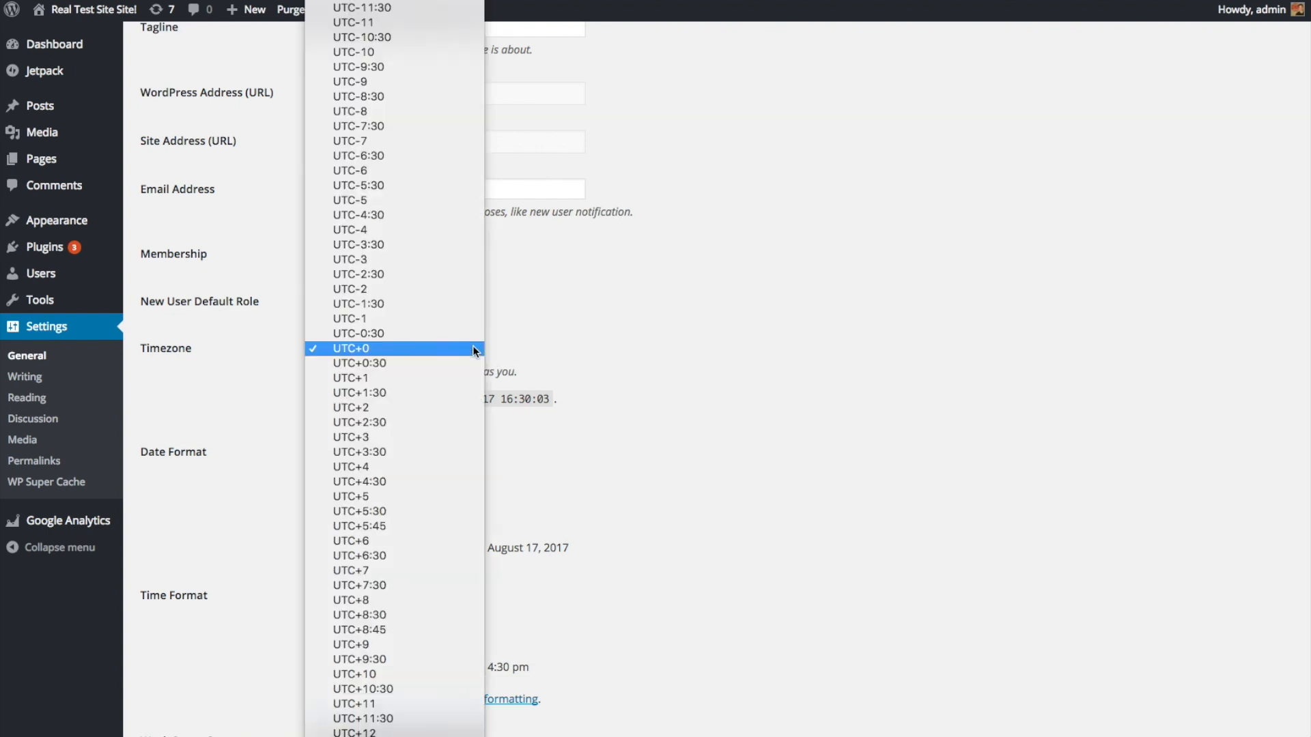
pyautogui.scroll(20, 460, 345)
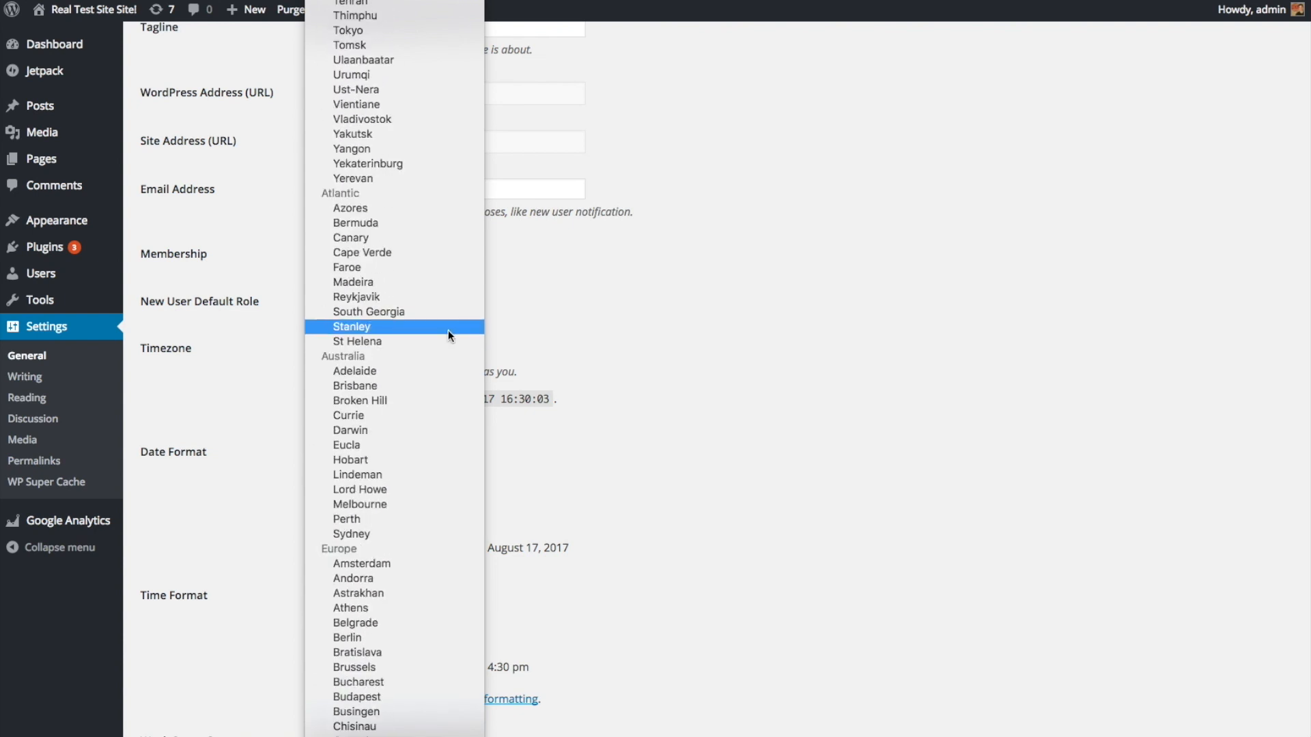
pyautogui.scroll(-20, 448, 338)
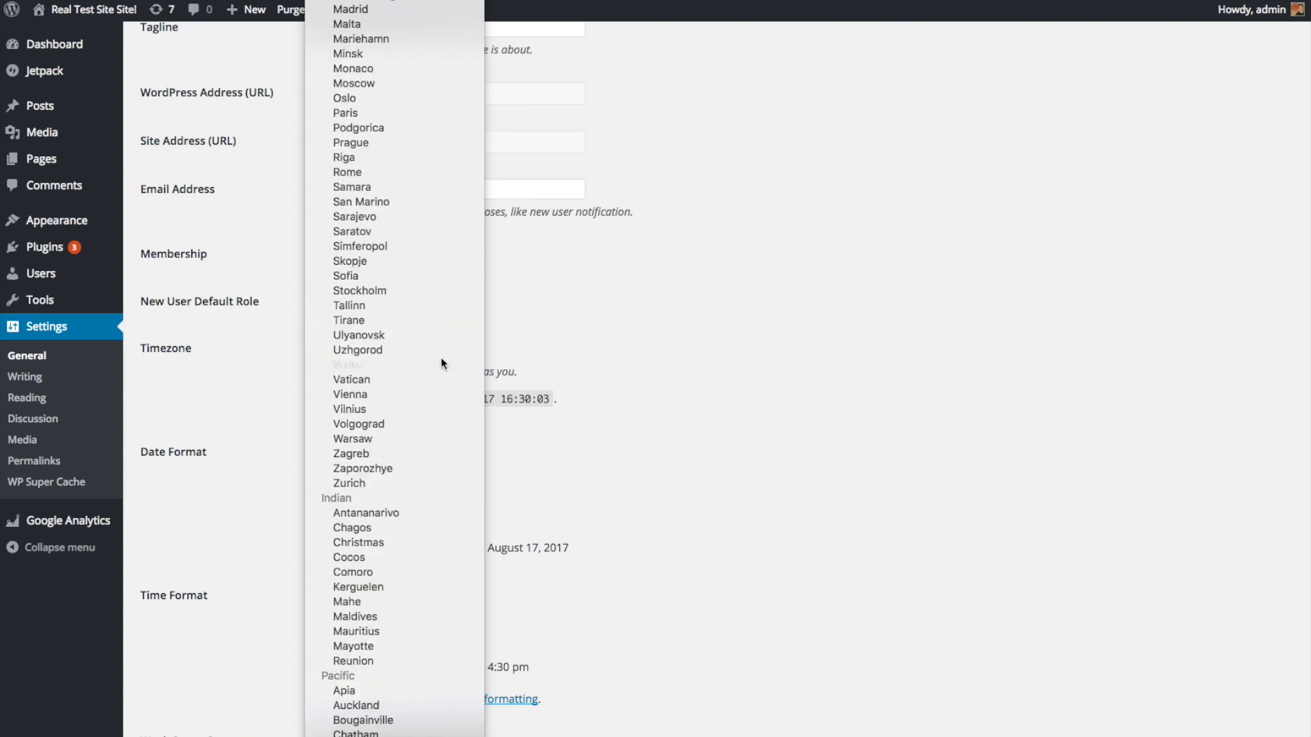
pyautogui.click(441, 360)
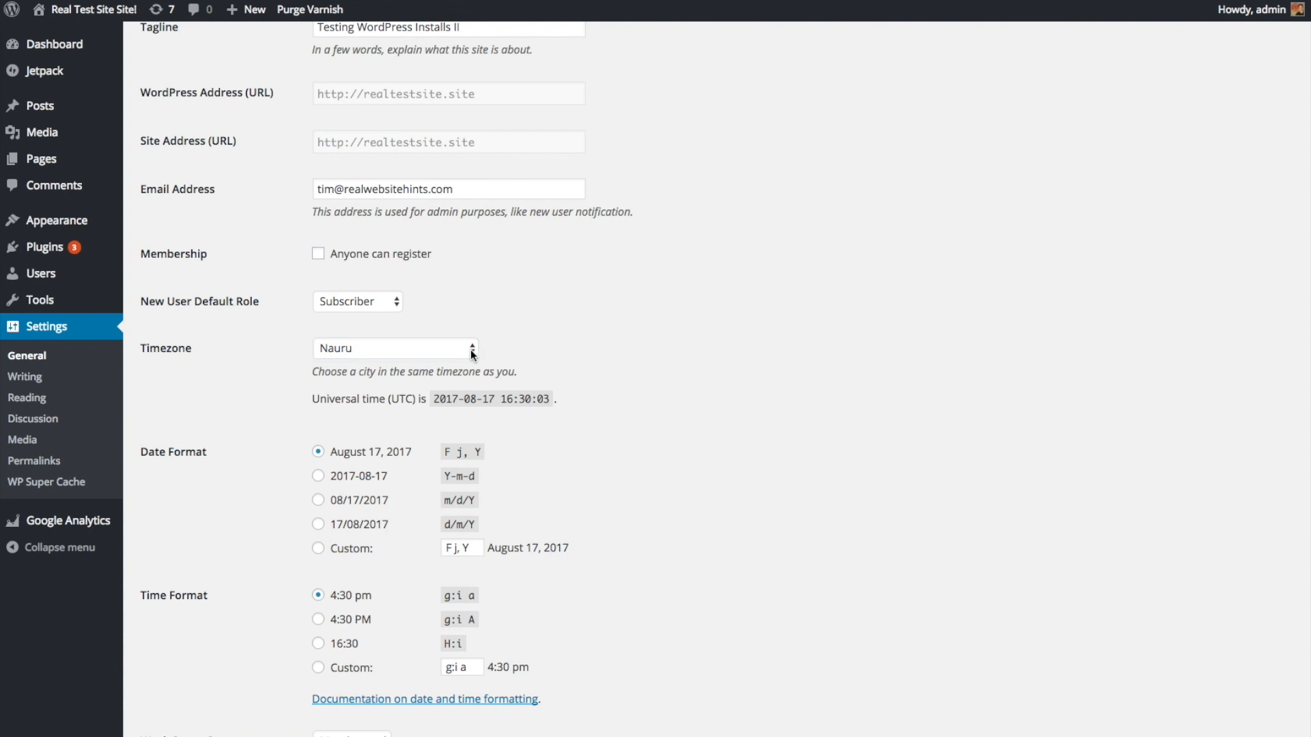
# Step: Correct the timezone by choosing New York under America
pyautogui.click(467, 350)
pyautogui.scroll(-10, 443, 449)
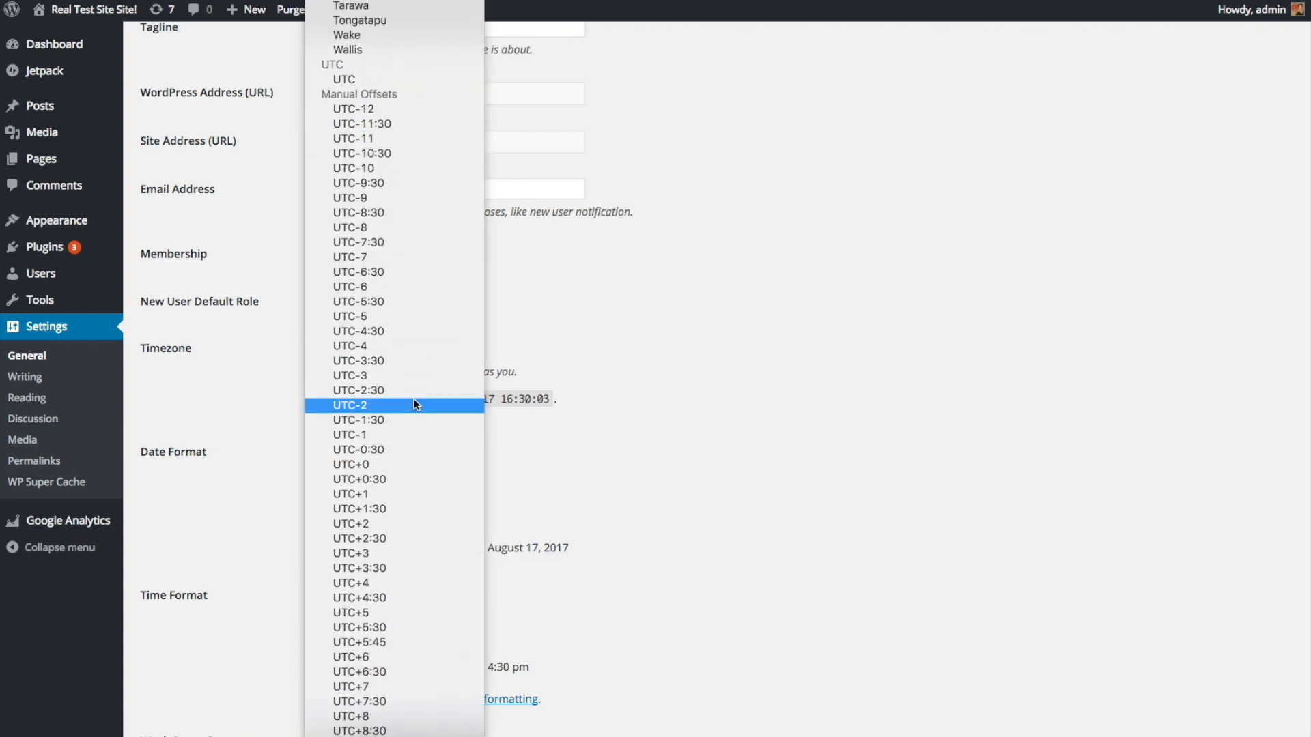
pyautogui.scroll(15, 413, 384)
pyautogui.scroll(20, 414, 381)
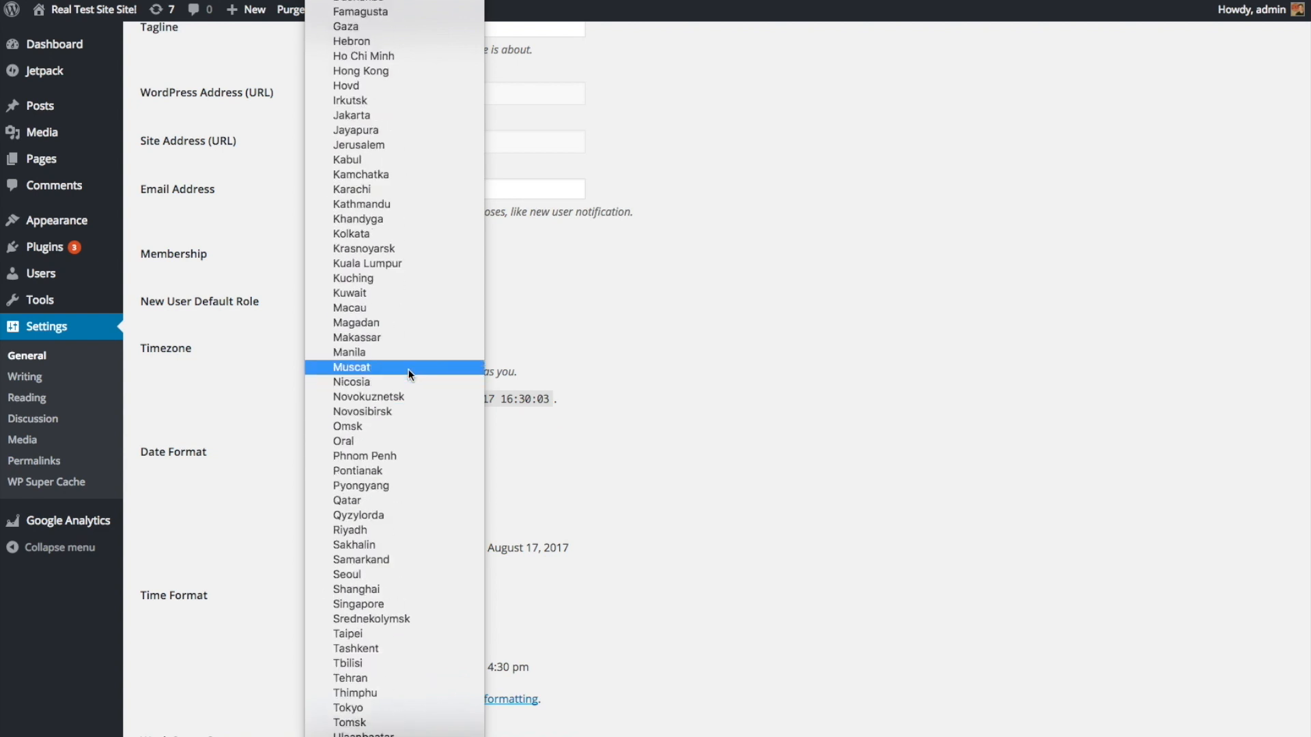
pyautogui.scroll(20, 405, 369)
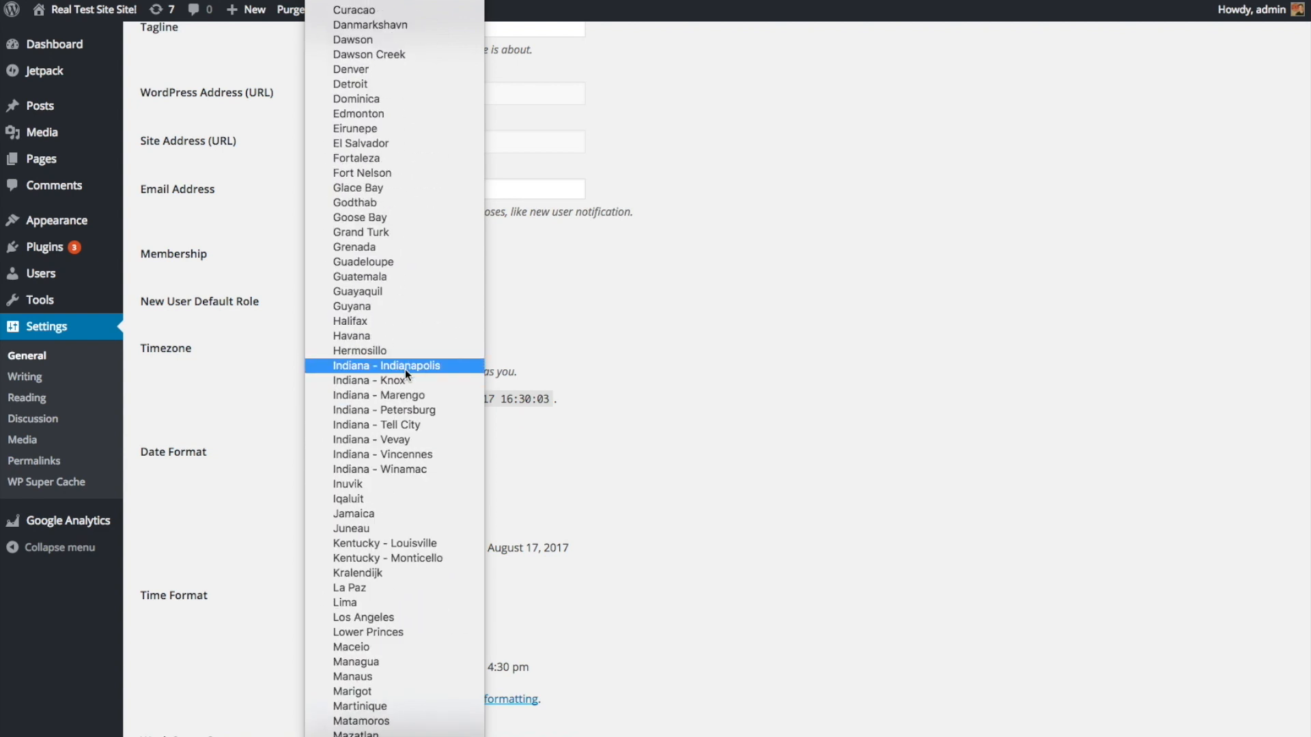
pyautogui.scroll(9, 409, 345)
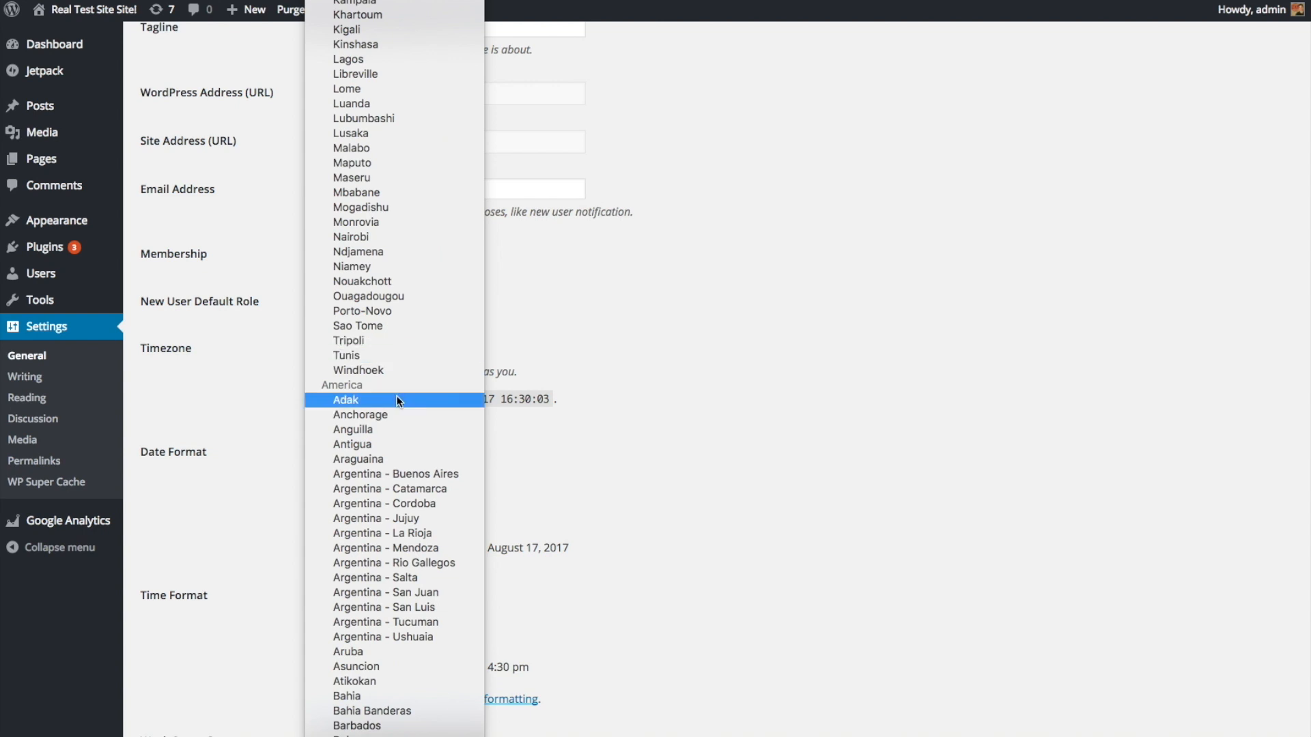
pyautogui.scroll(-2, 396, 395)
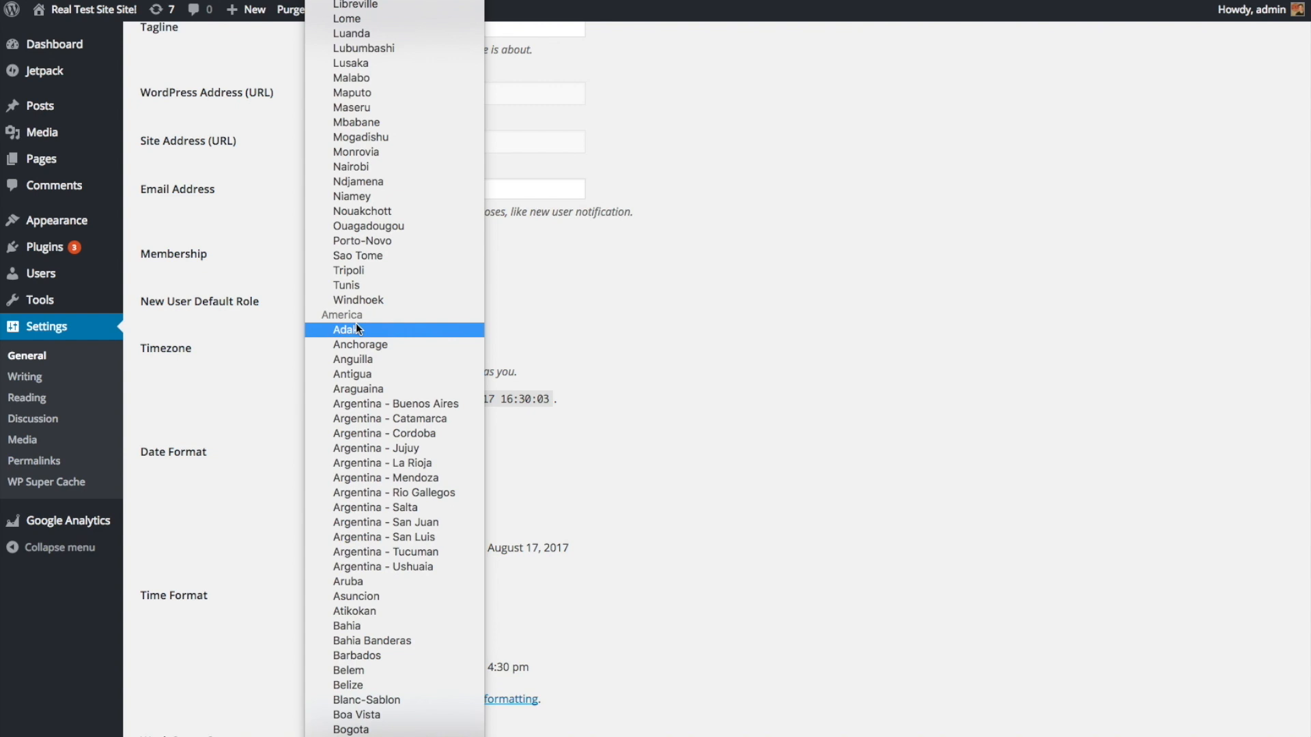
pyautogui.scroll(-8, 370, 427)
pyautogui.scroll(-7, 381, 440)
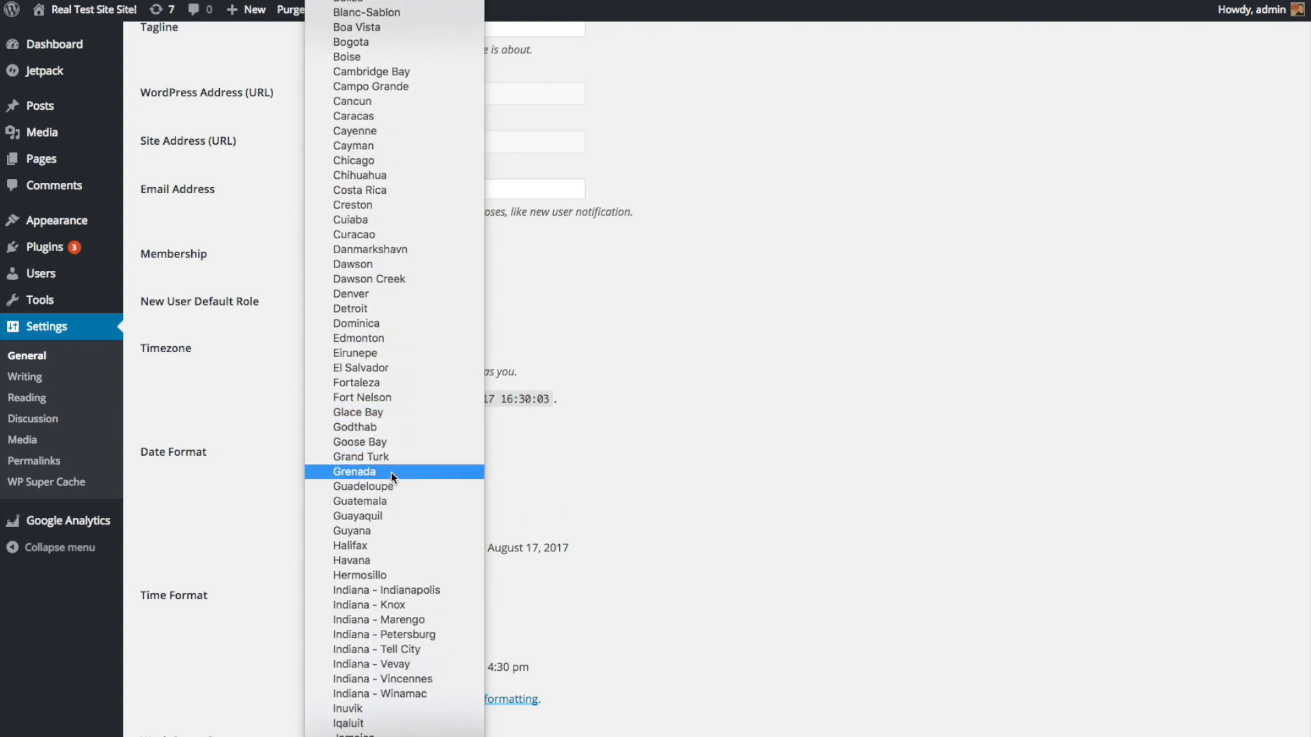
pyautogui.scroll(-3, 390, 472)
pyautogui.scroll(-5, 391, 473)
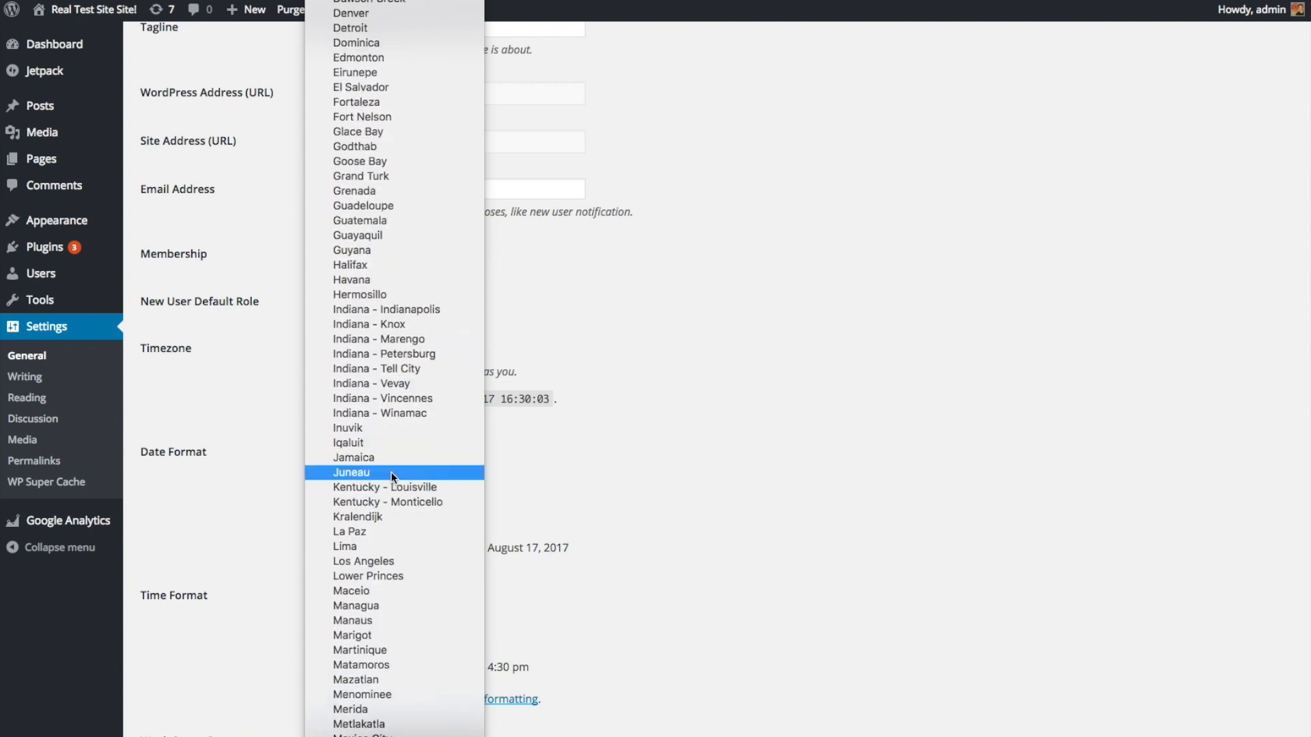
pyautogui.scroll(-3, 390, 476)
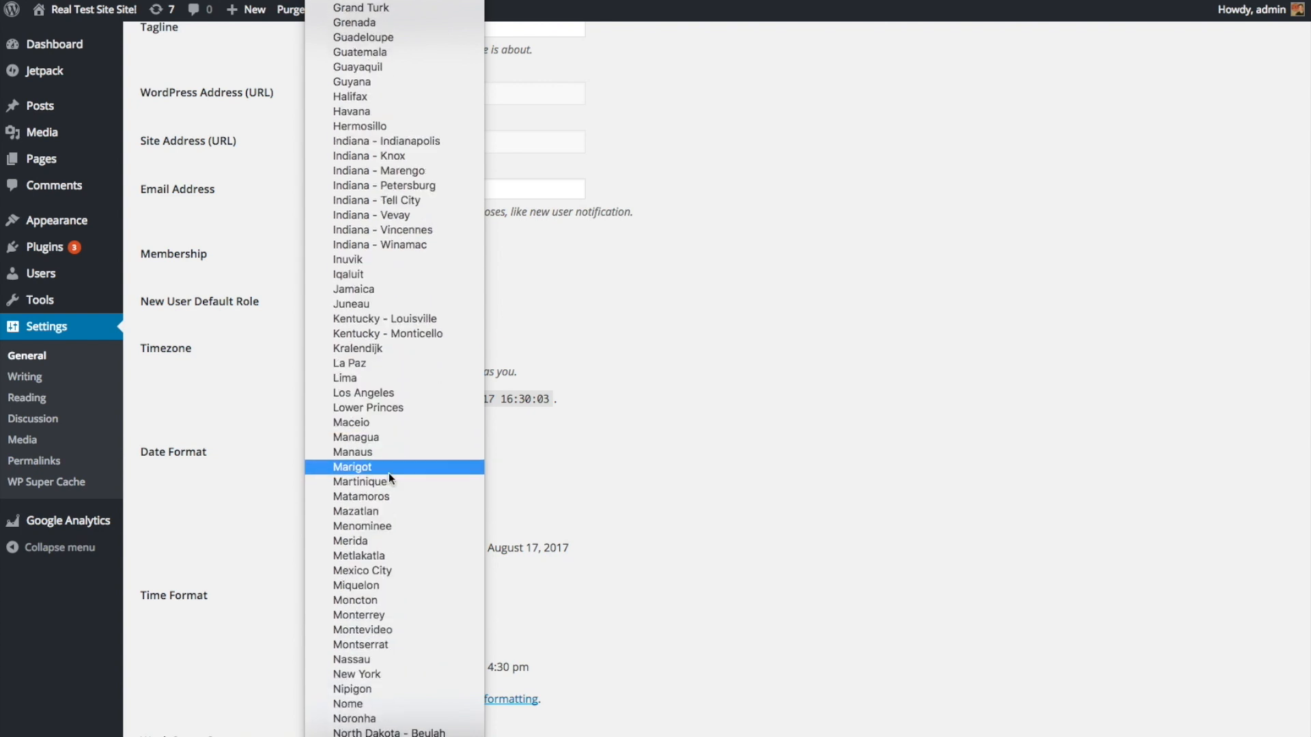
pyautogui.scroll(-3, 398, 503)
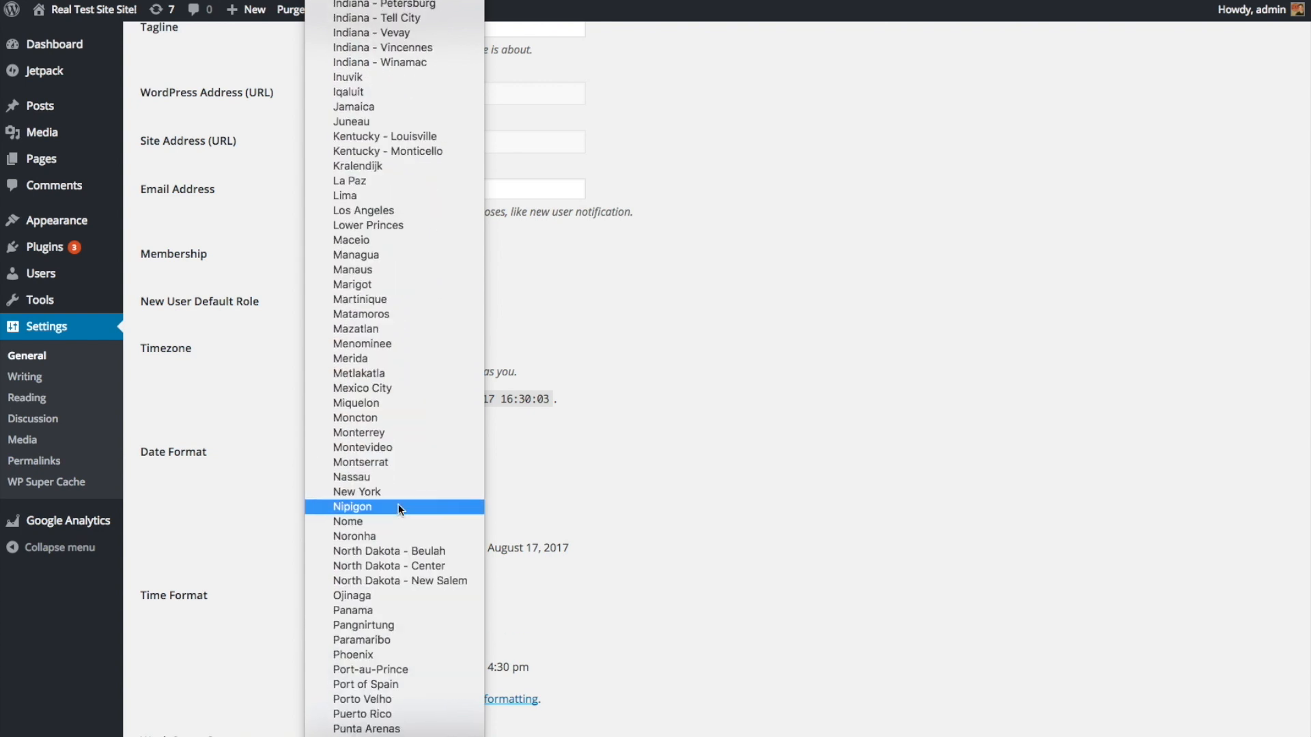
pyautogui.click(347, 488)
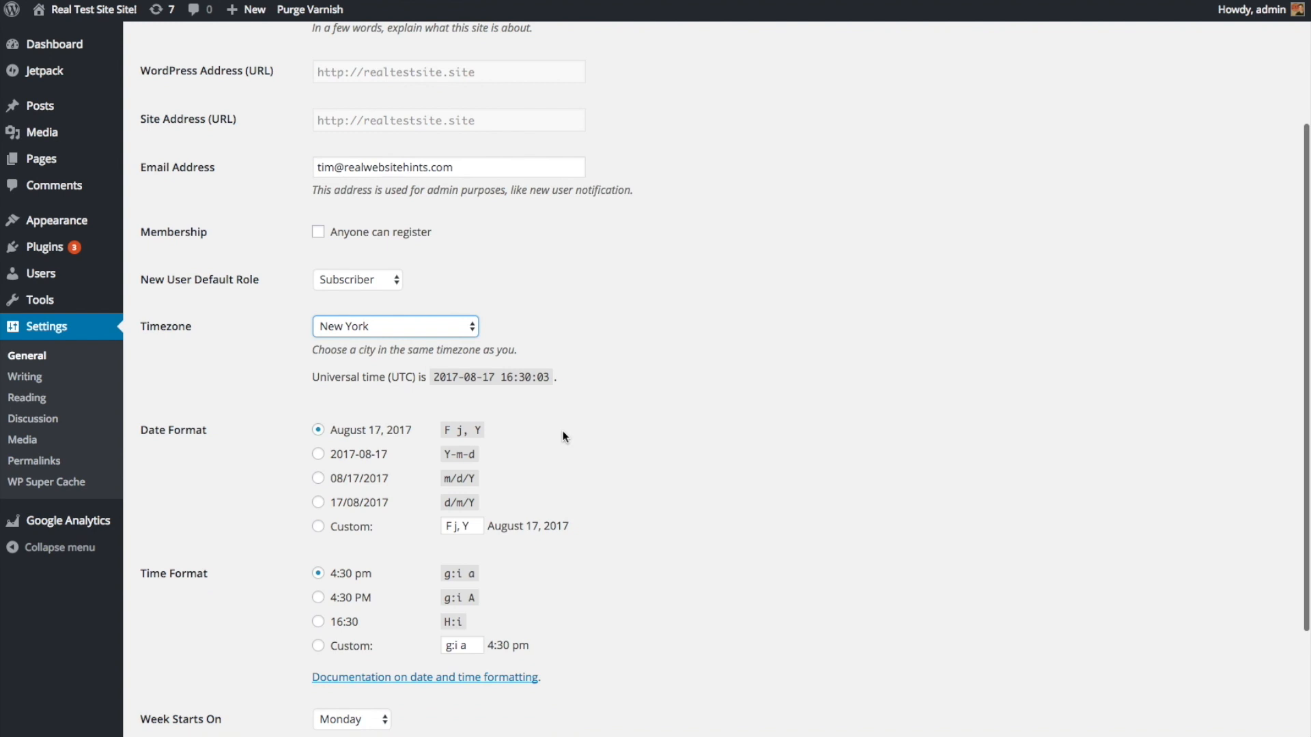
# Step: Choose Sunday for Week Starts On and save the General Settings page
pyautogui.scroll(-3, 562, 431)
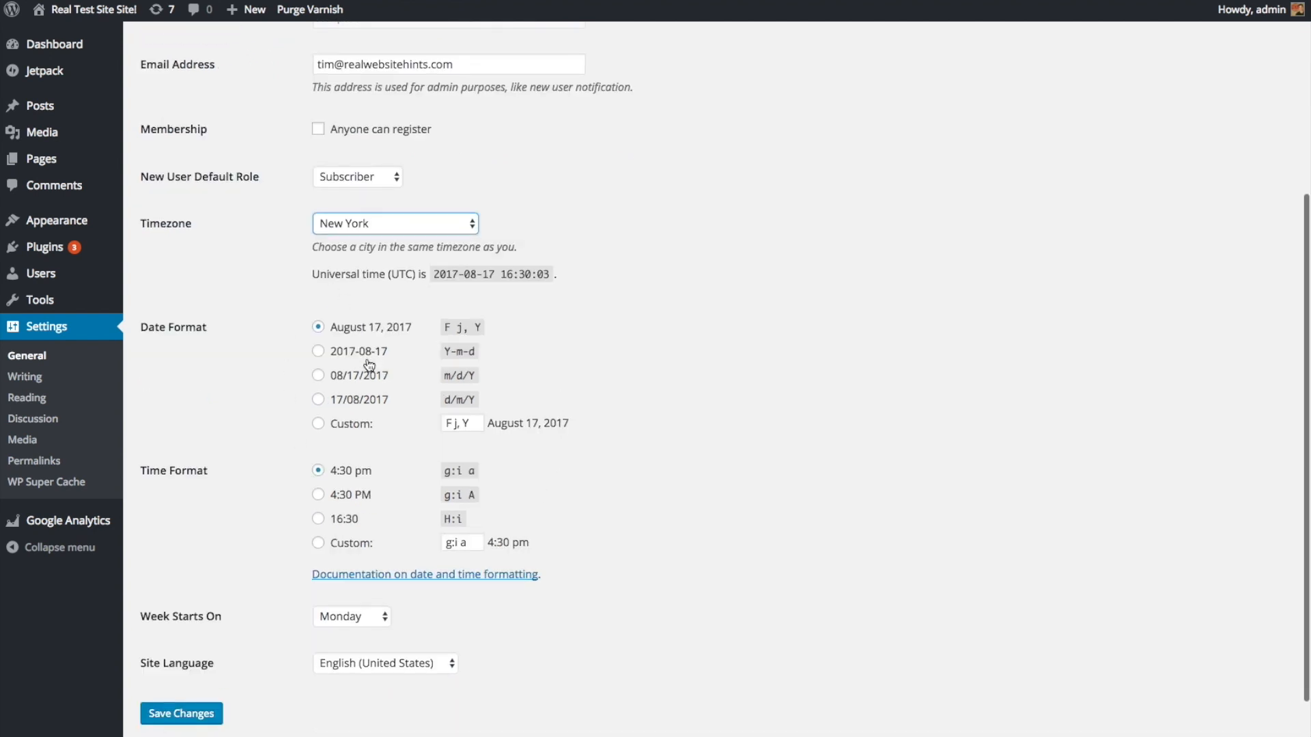
pyautogui.scroll(-1, 557, 474)
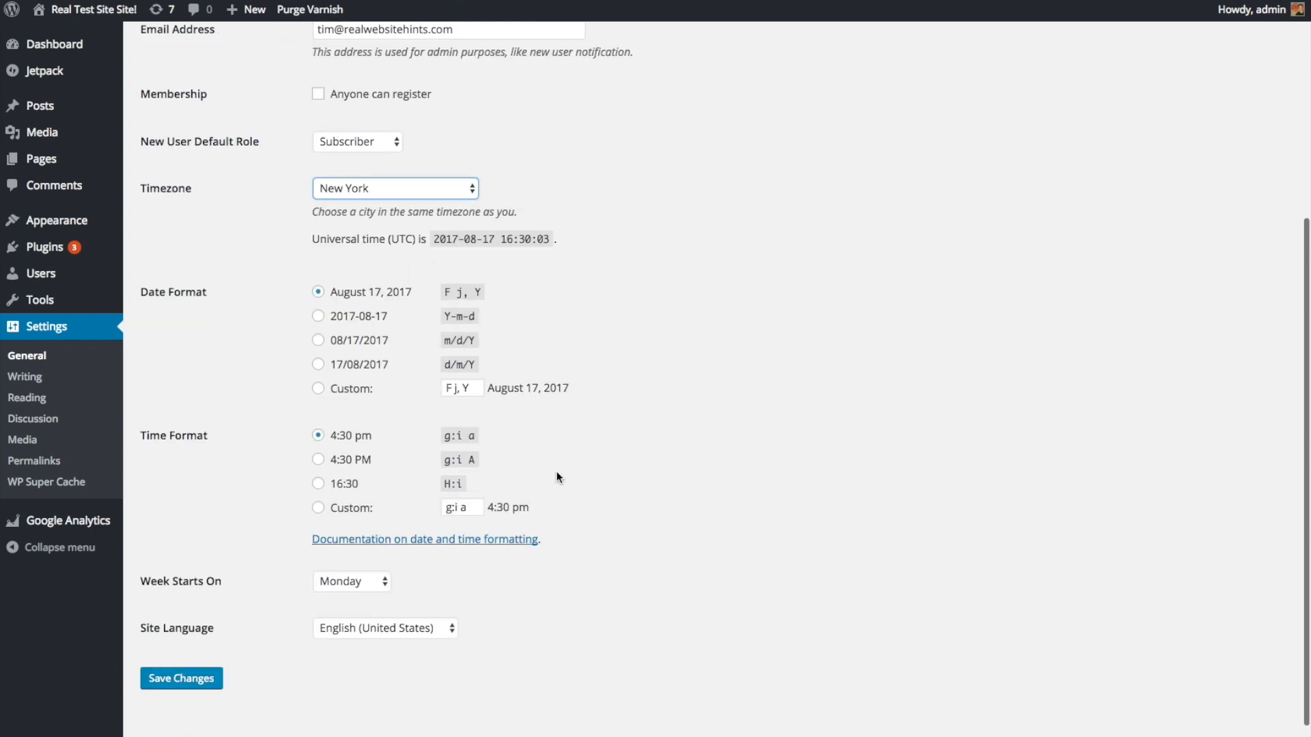
pyautogui.click(362, 584)
pyautogui.click(354, 565)
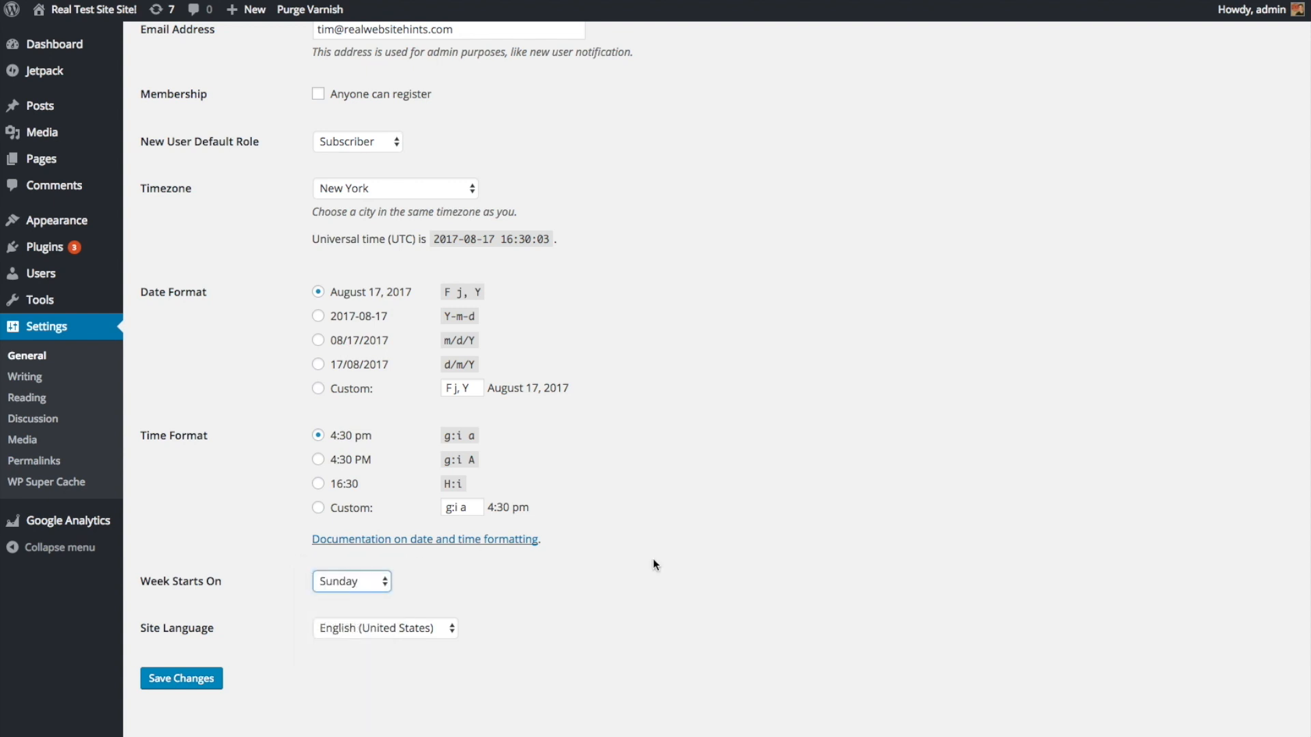
pyautogui.scroll(-1, 210, 556)
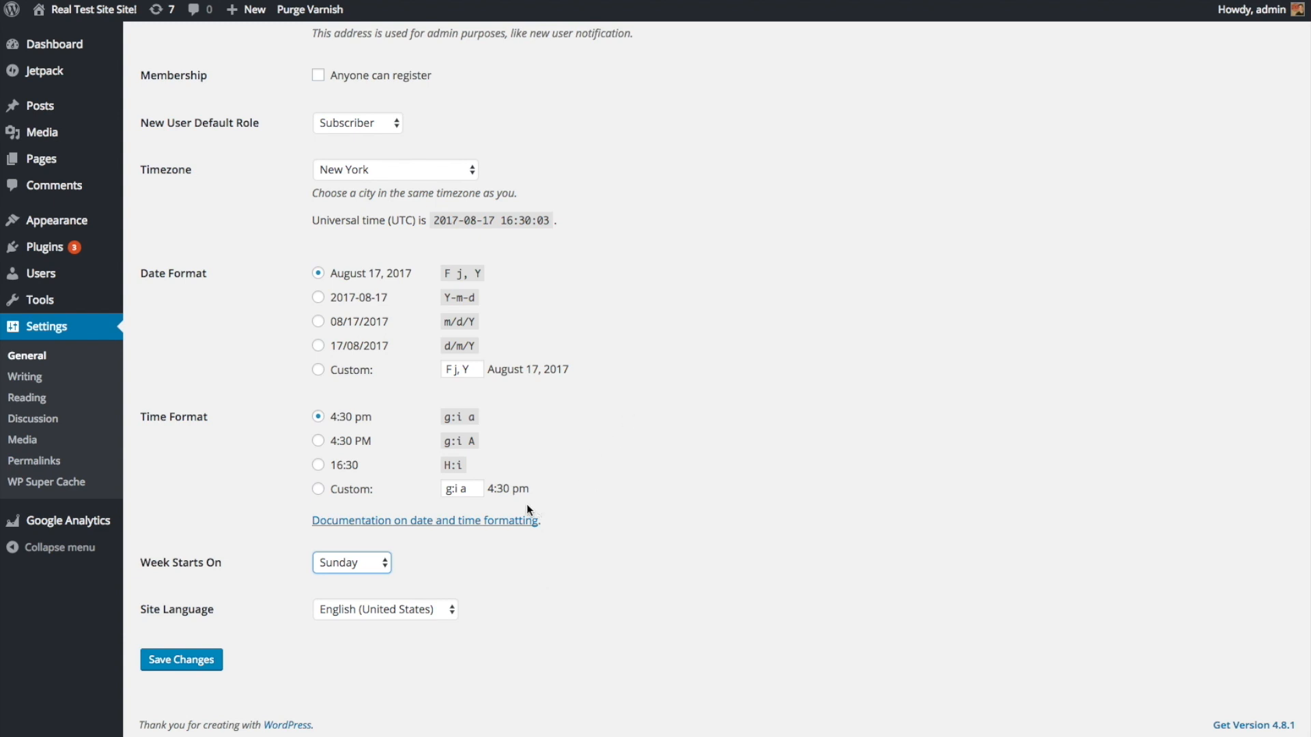
pyautogui.click(192, 671)
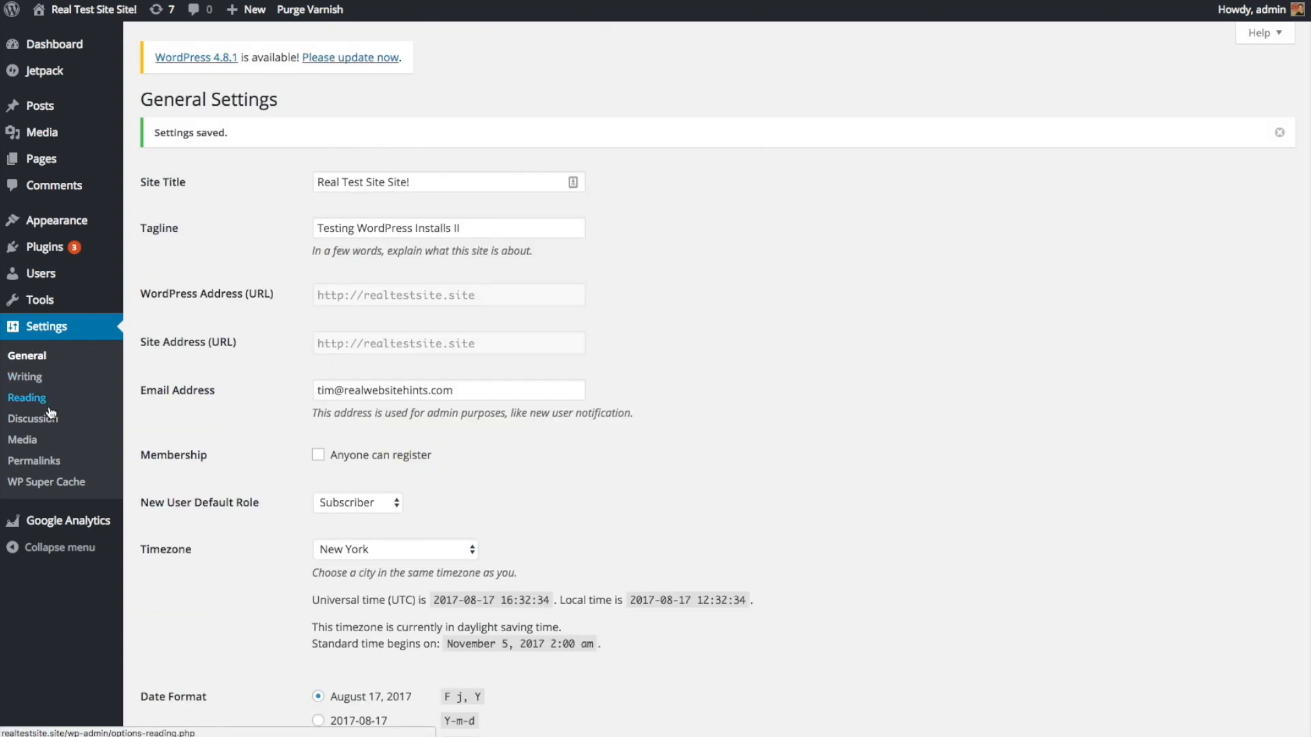
# Step: Look over the Reading settings, then move on to the Permalink Settings page
pyautogui.click(27, 399)
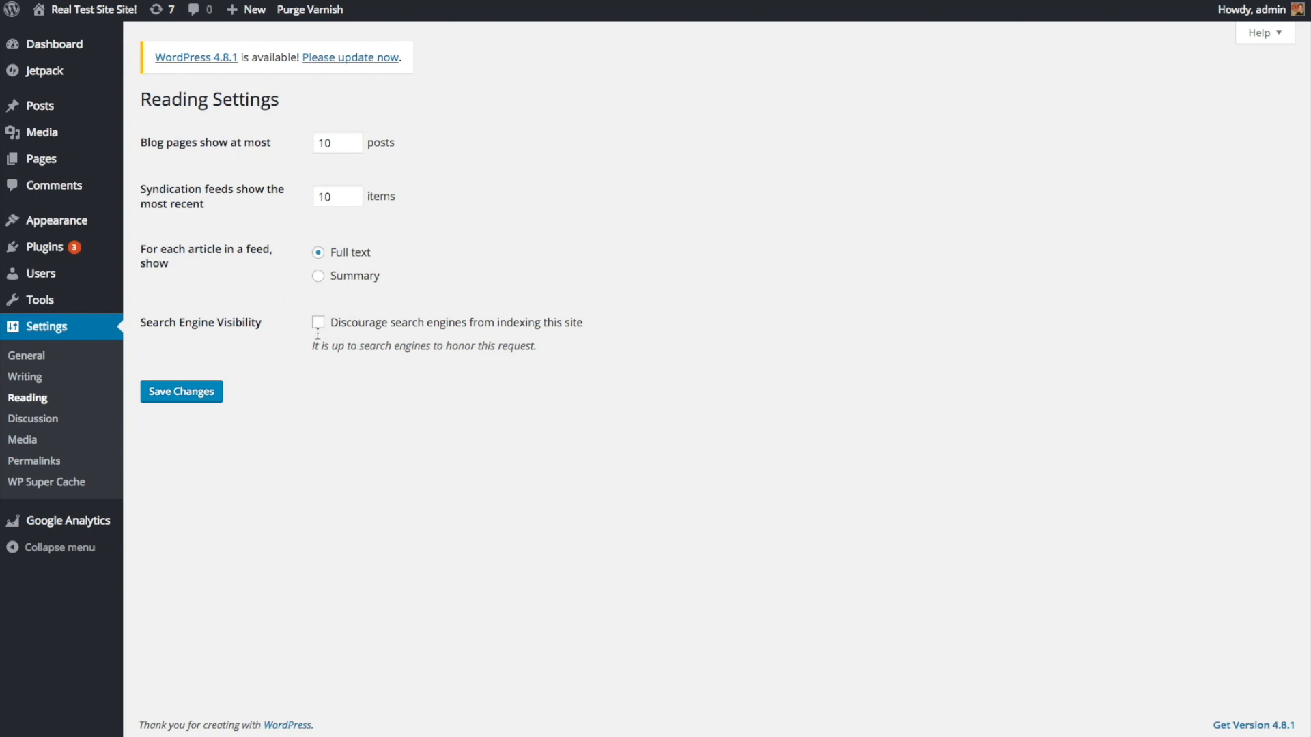
pyautogui.click(56, 464)
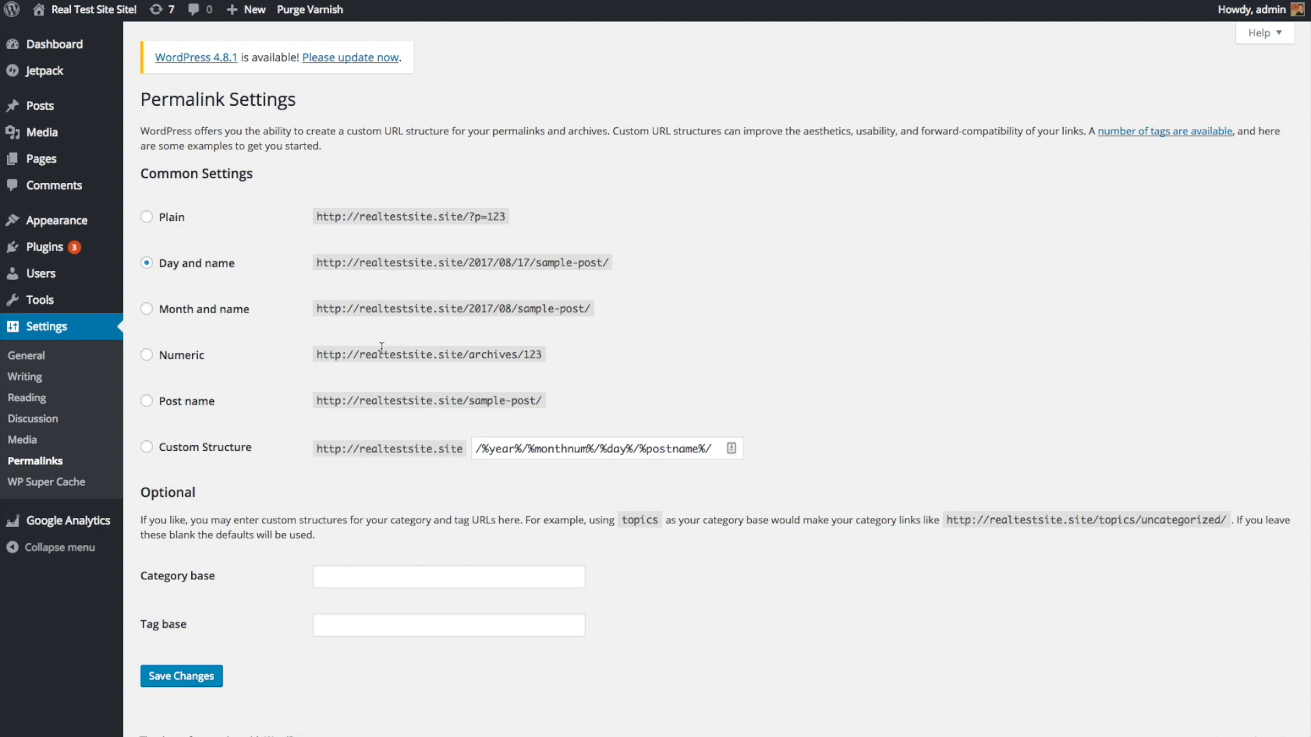
# Step: Save permalinks with the Post name structure (/sample-post/) and return to the Dashboard
pyautogui.click(148, 402)
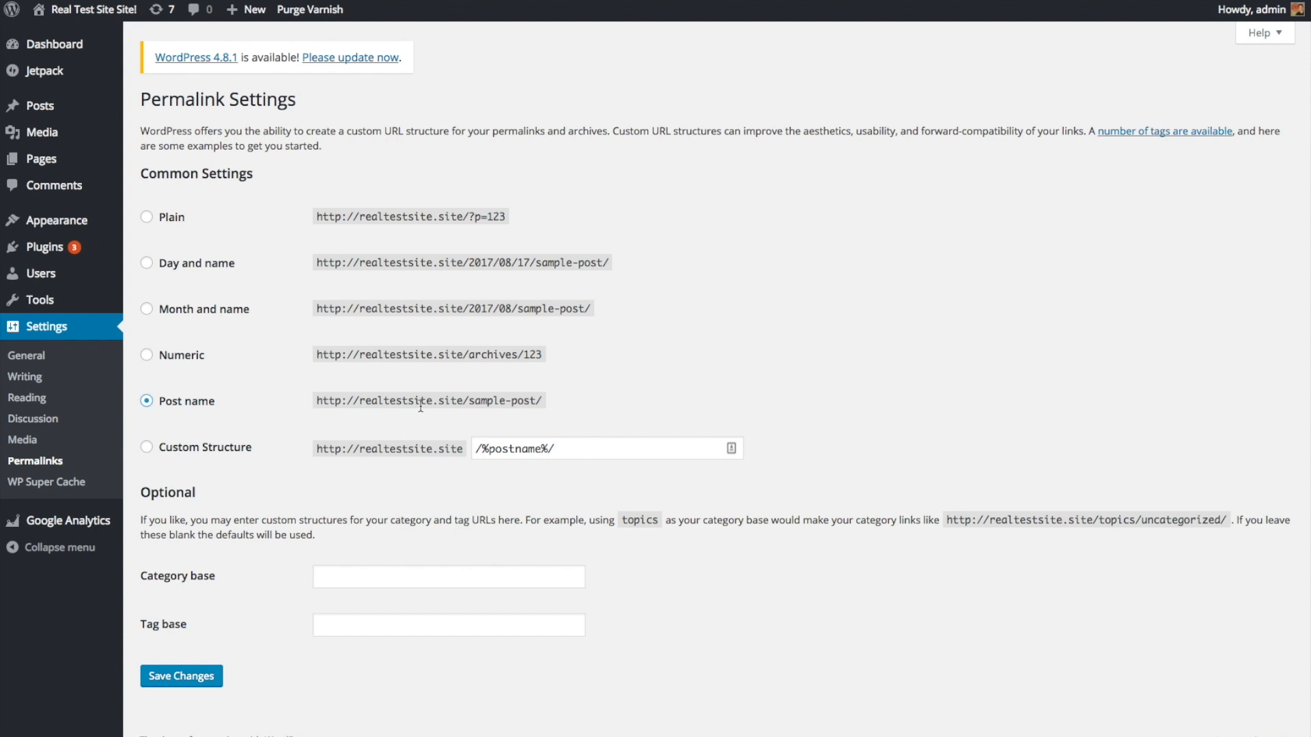
pyautogui.click(201, 683)
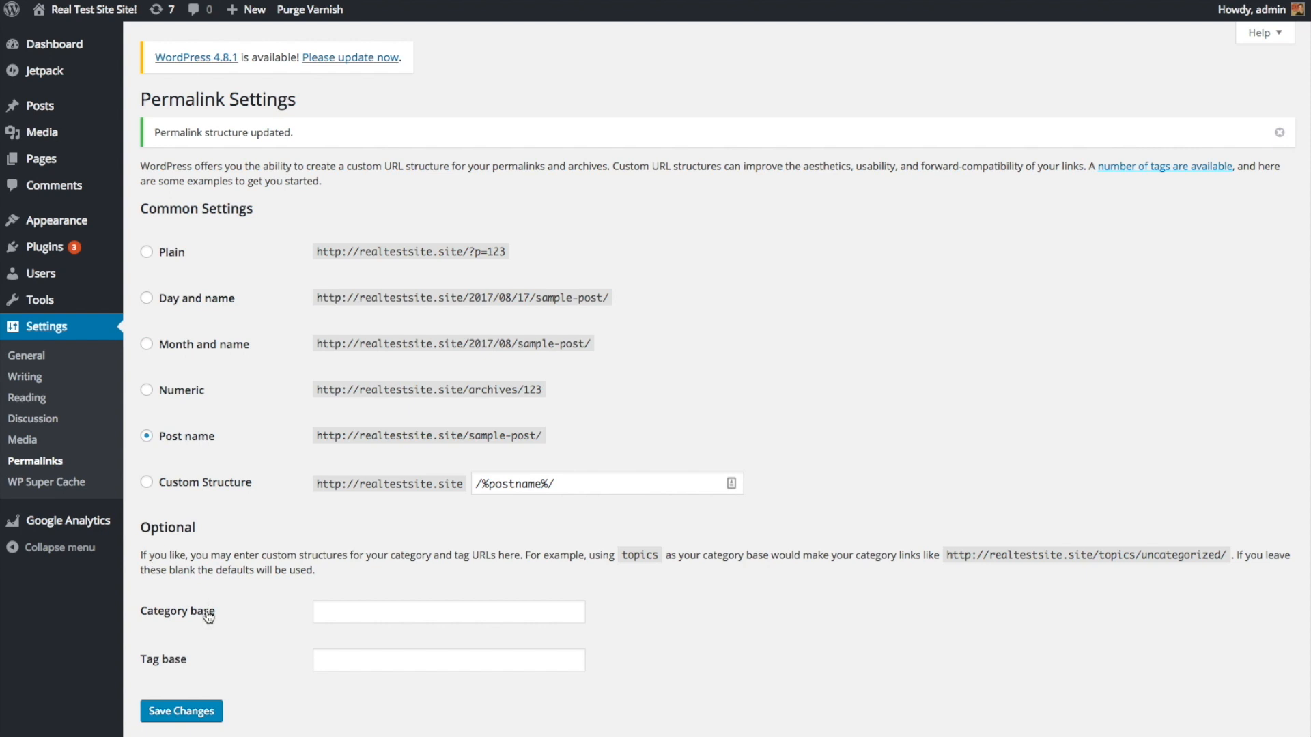
pyautogui.click(69, 46)
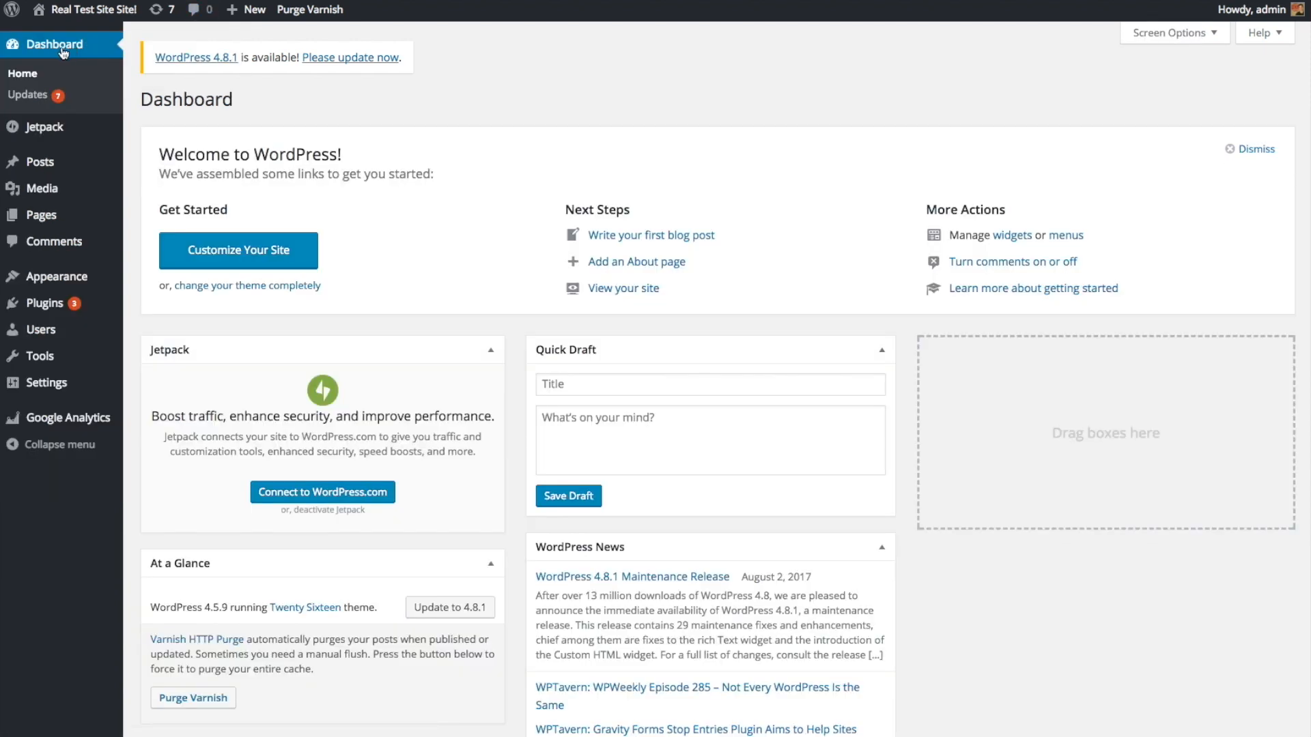
# Step: Install the WordPress 4.8.1 core update from the Updates page
pyautogui.click(31, 100)
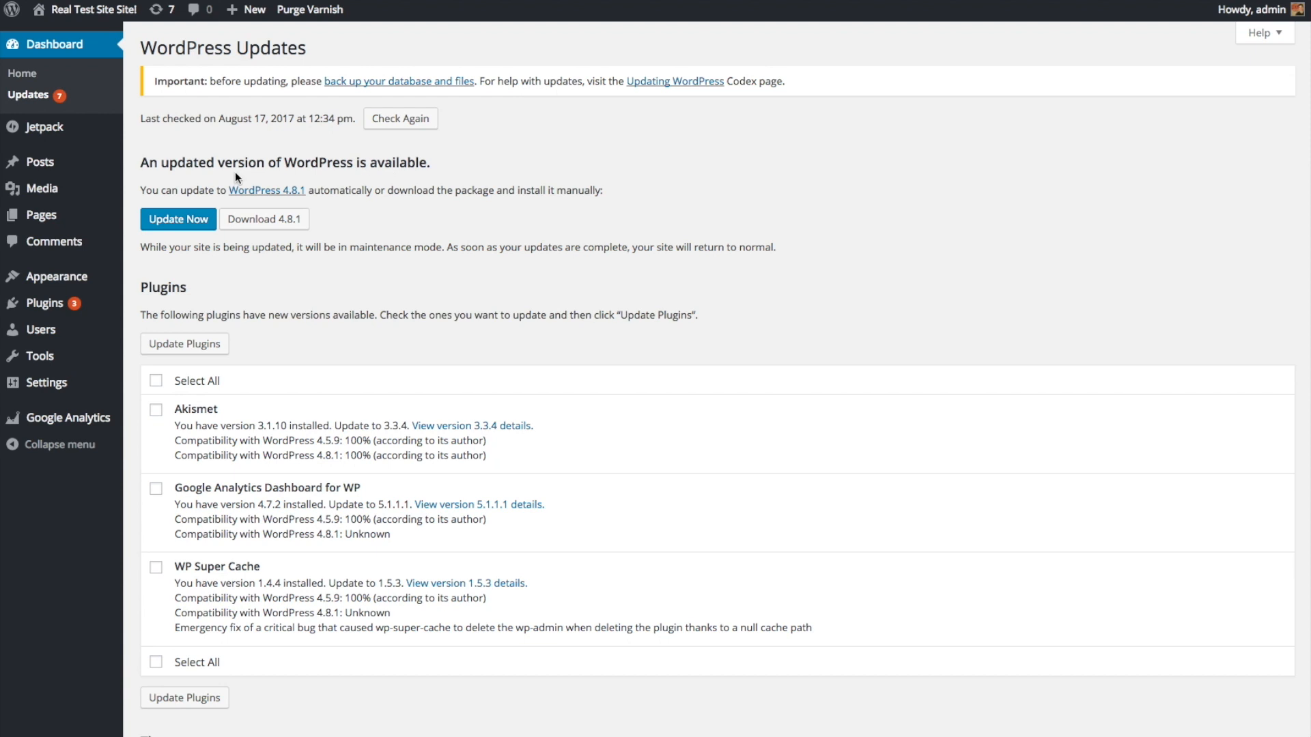
pyautogui.click(192, 225)
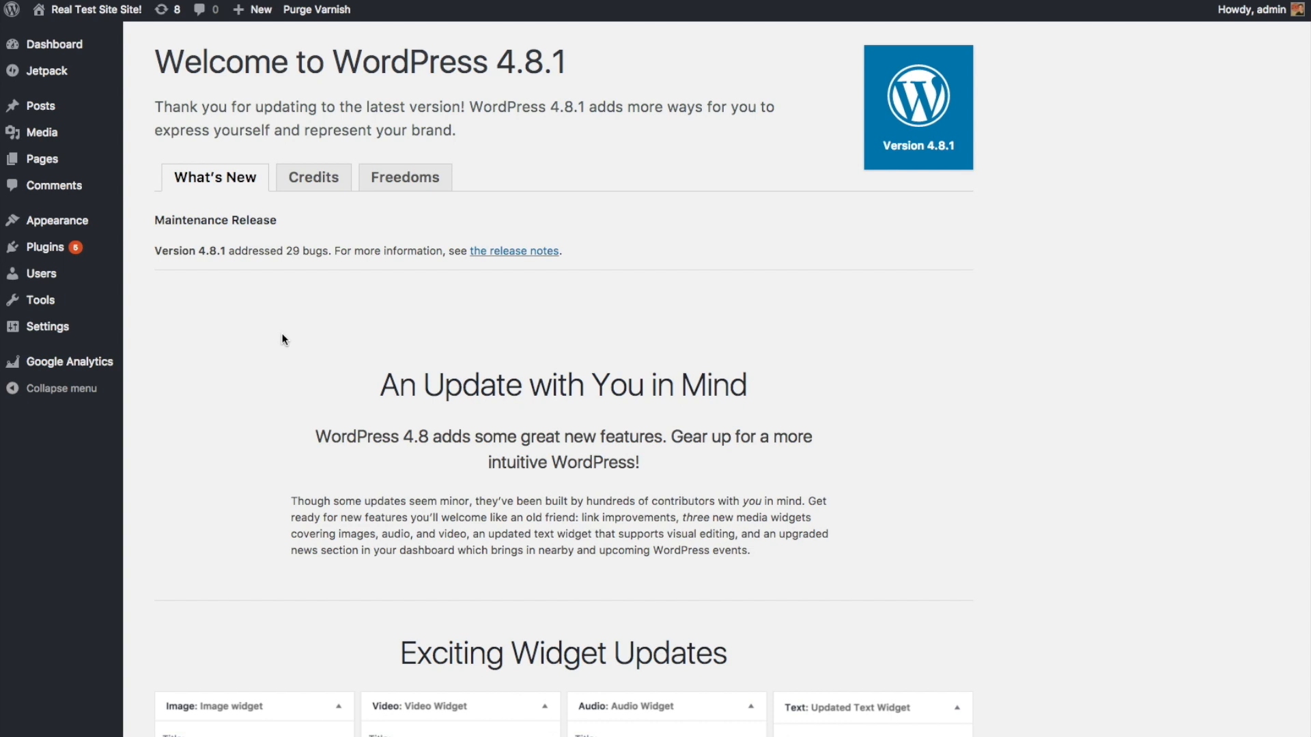
# Step: Update all five plugins, including Akismet, Jetpack and WP Super Cache, then return to the Dashboard
pyautogui.click(51, 48)
pyautogui.click(36, 97)
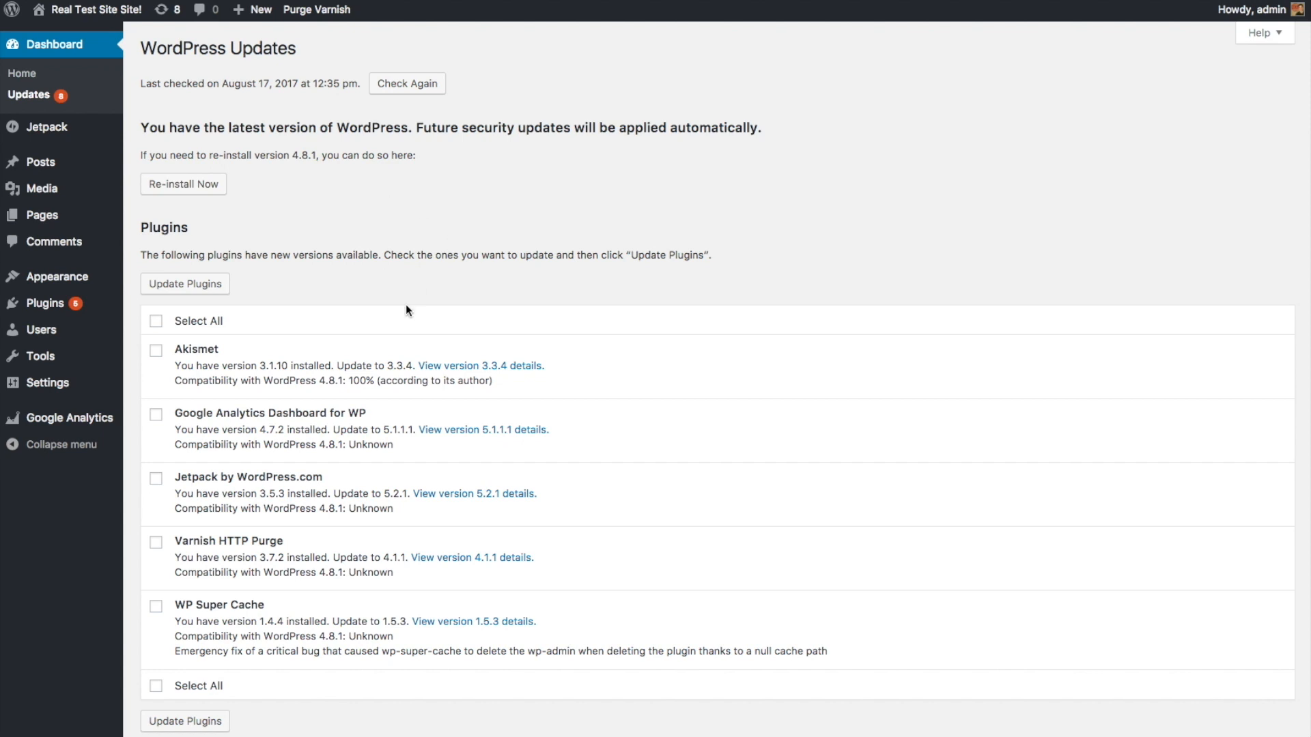
pyautogui.scroll(-1, 423, 508)
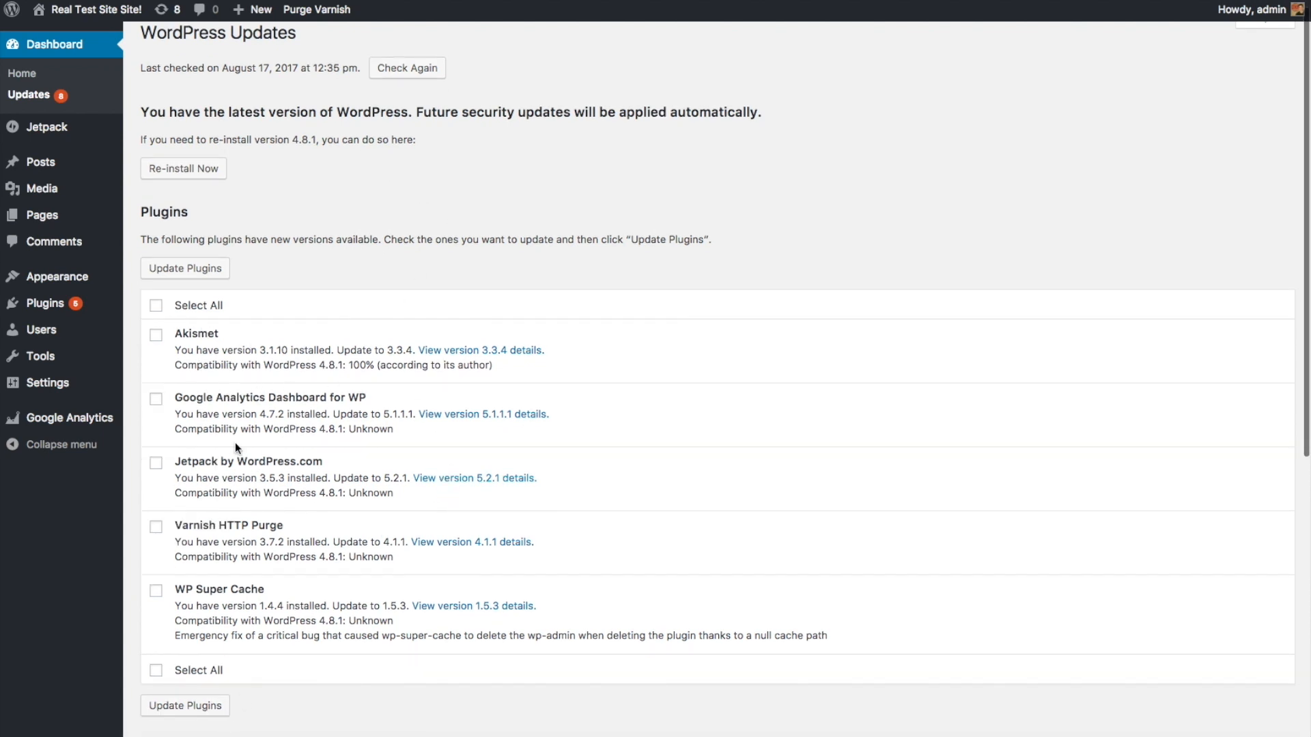
pyautogui.click(159, 313)
pyautogui.click(204, 269)
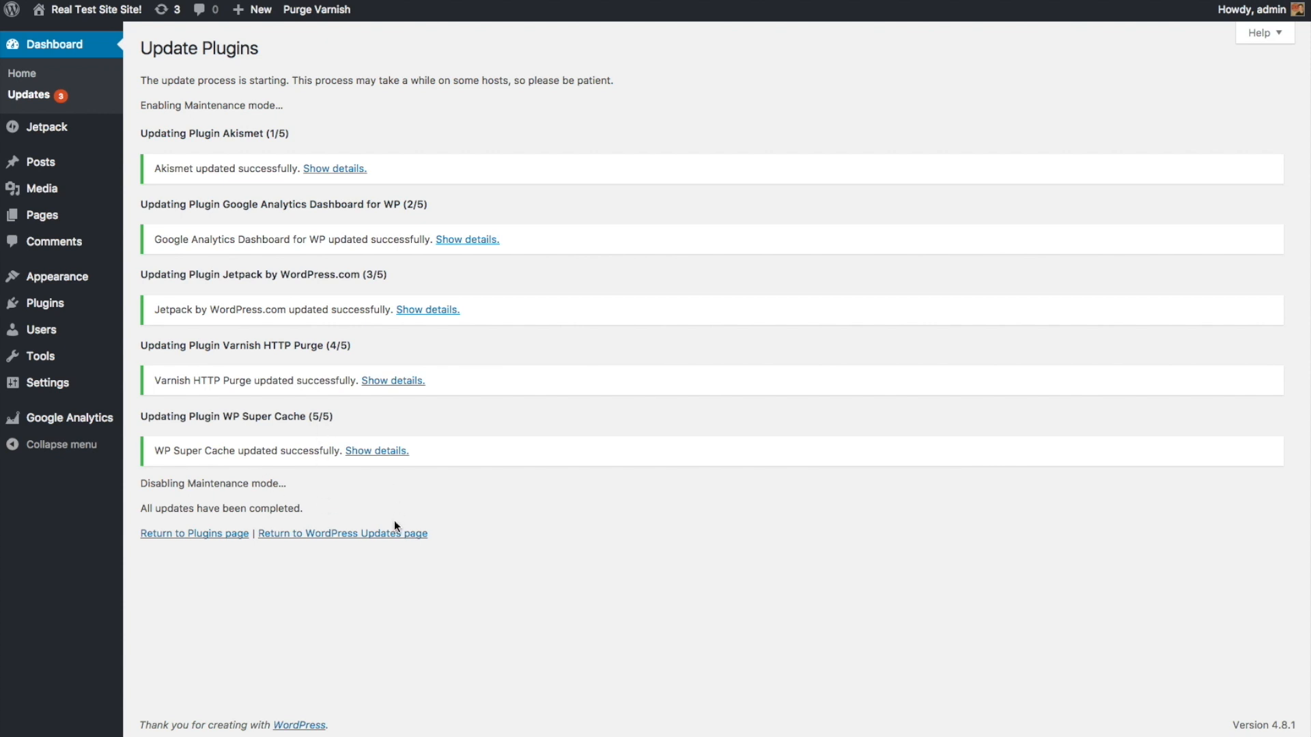
pyautogui.click(55, 46)
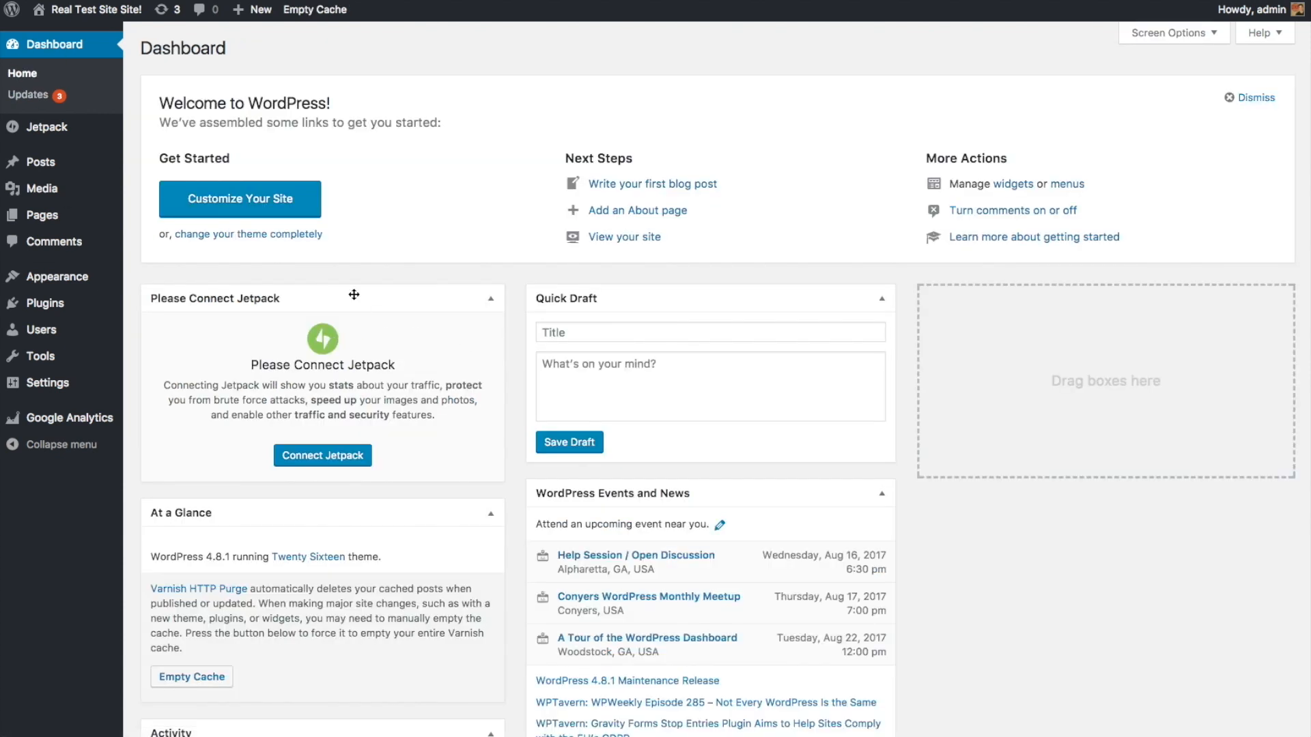
pyautogui.moveTo(78, 204)
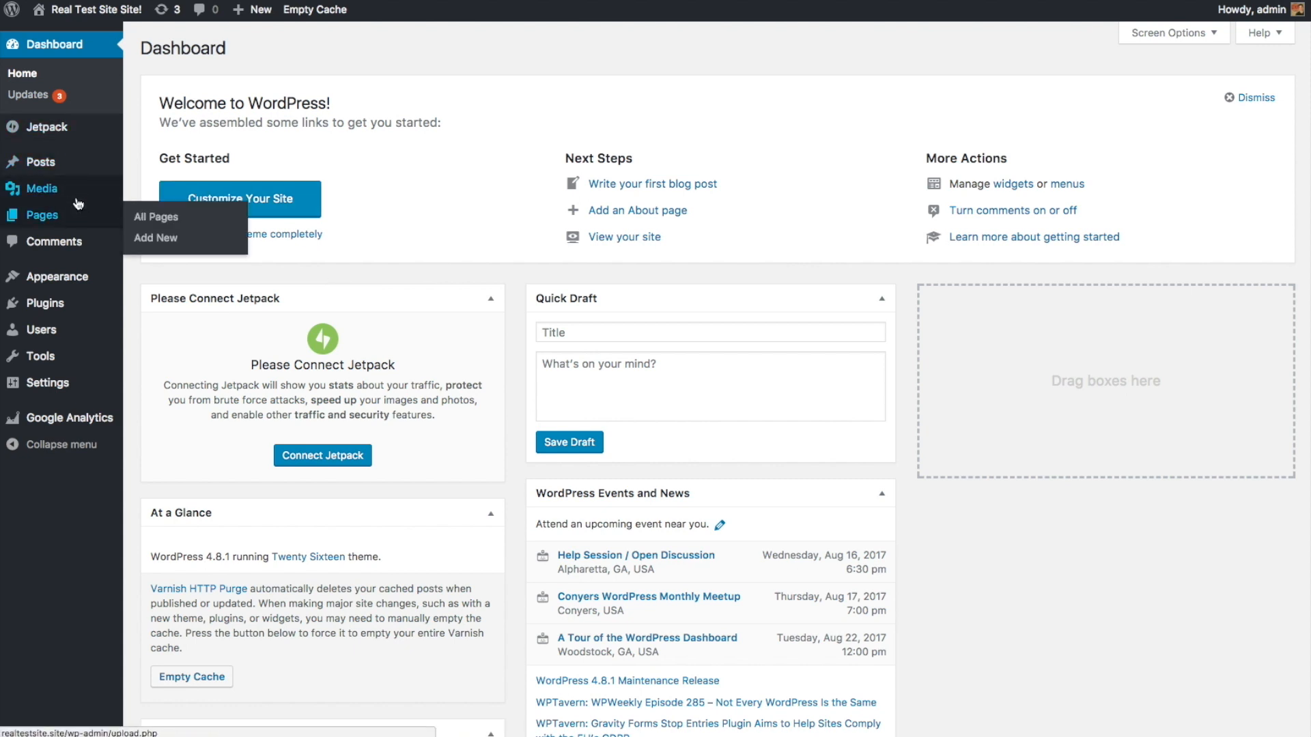